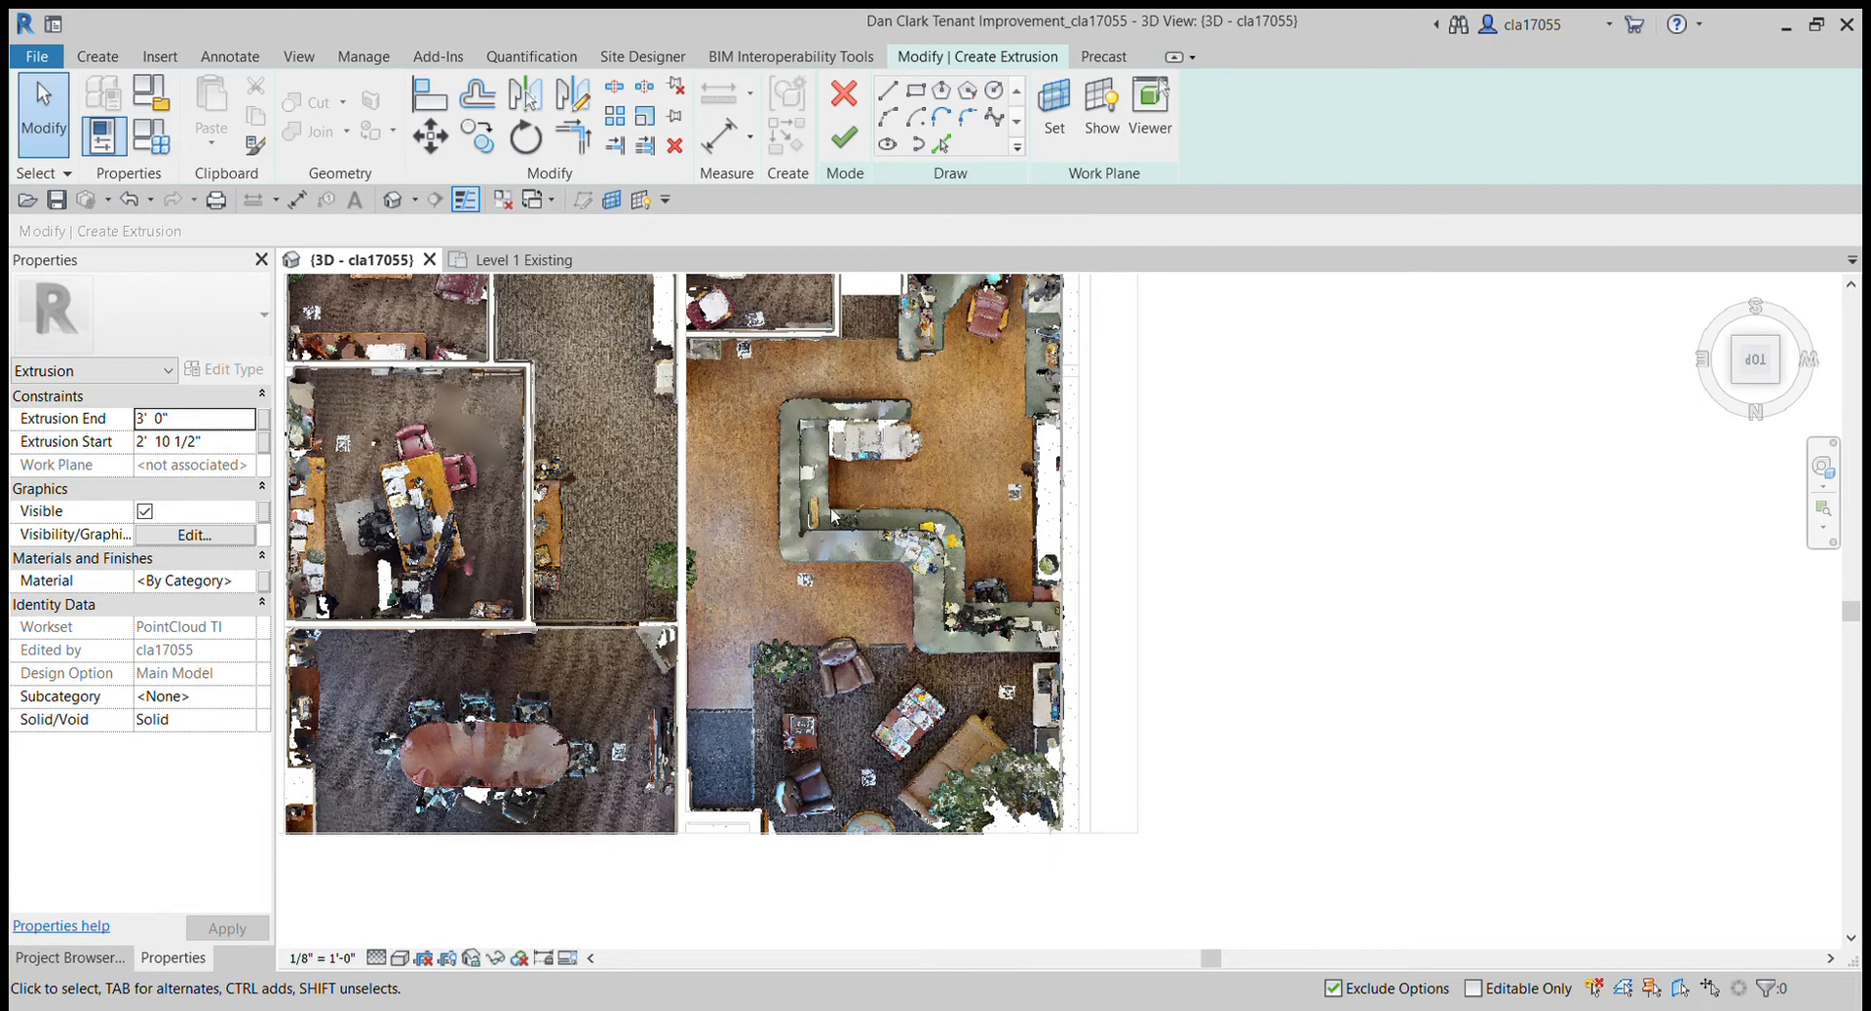
# - Cancel the open extrusion sketch and exit the in-place casework model
pyautogui.scroll(1, 833, 510)
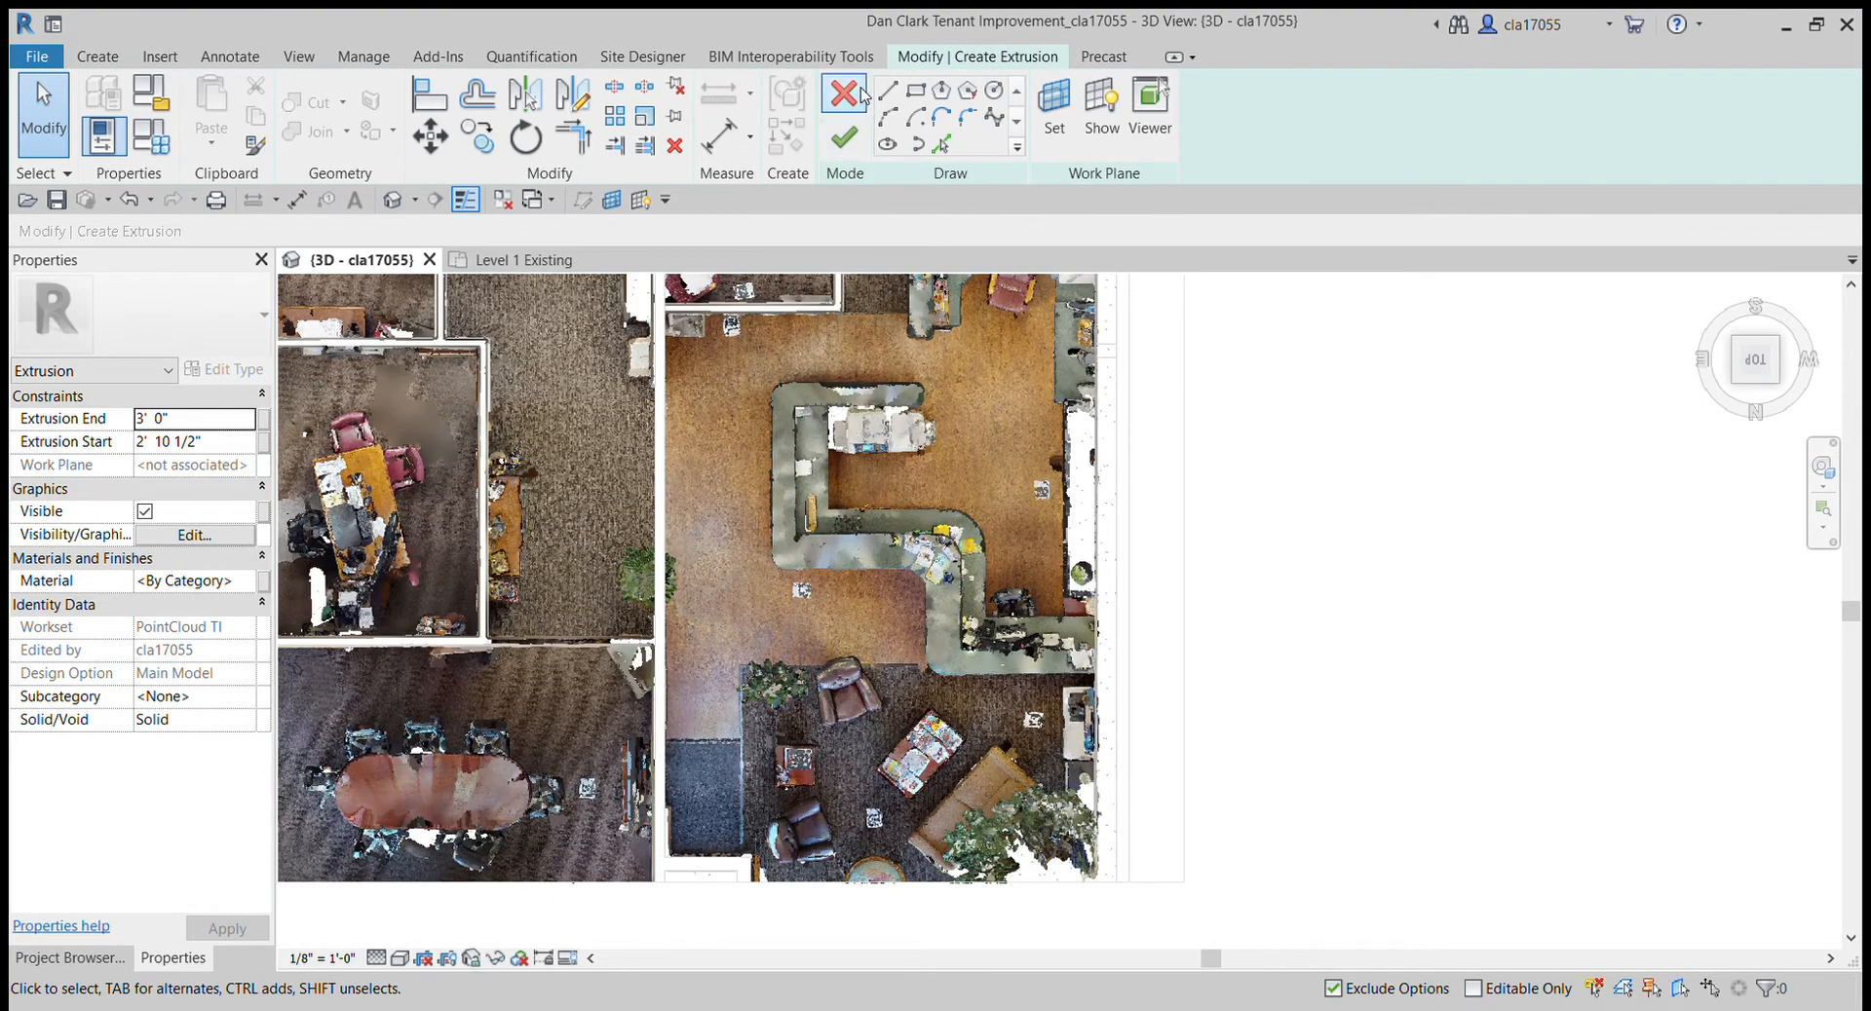
pyautogui.click(843, 137)
pyautogui.press('z')
pyautogui.press('o')
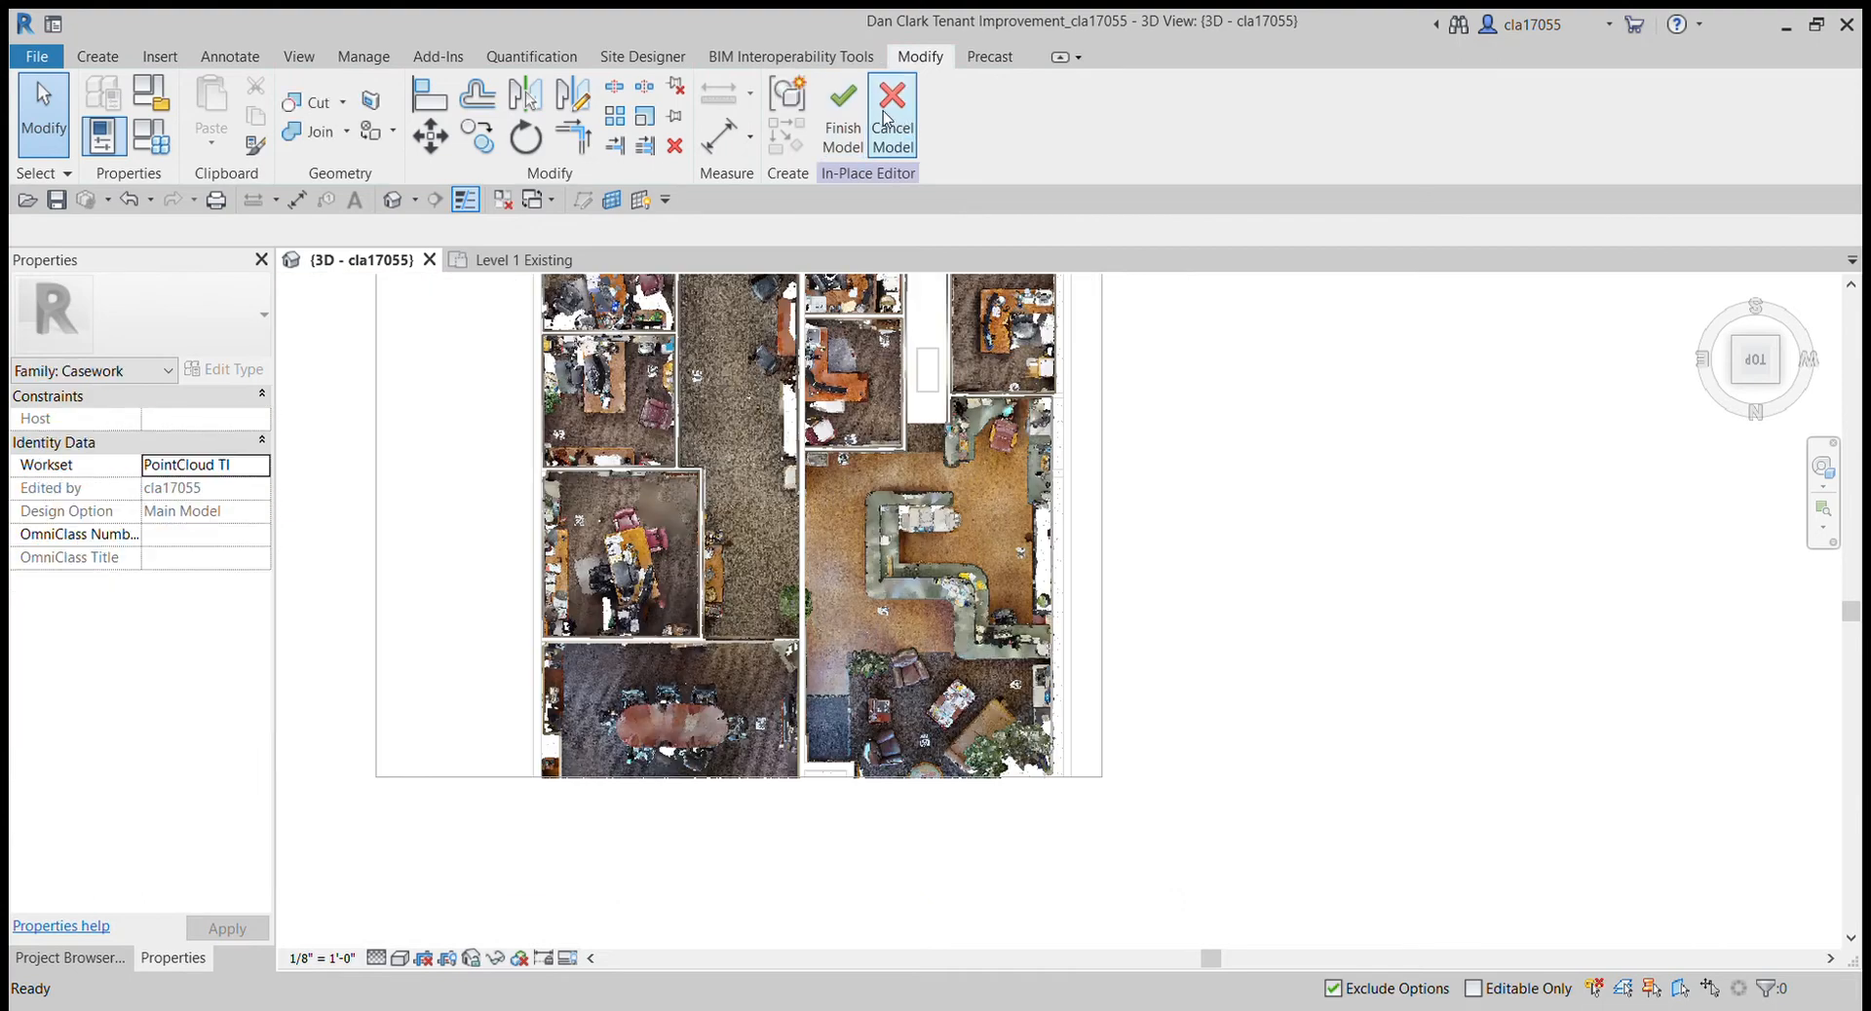
pyautogui.click(846, 132)
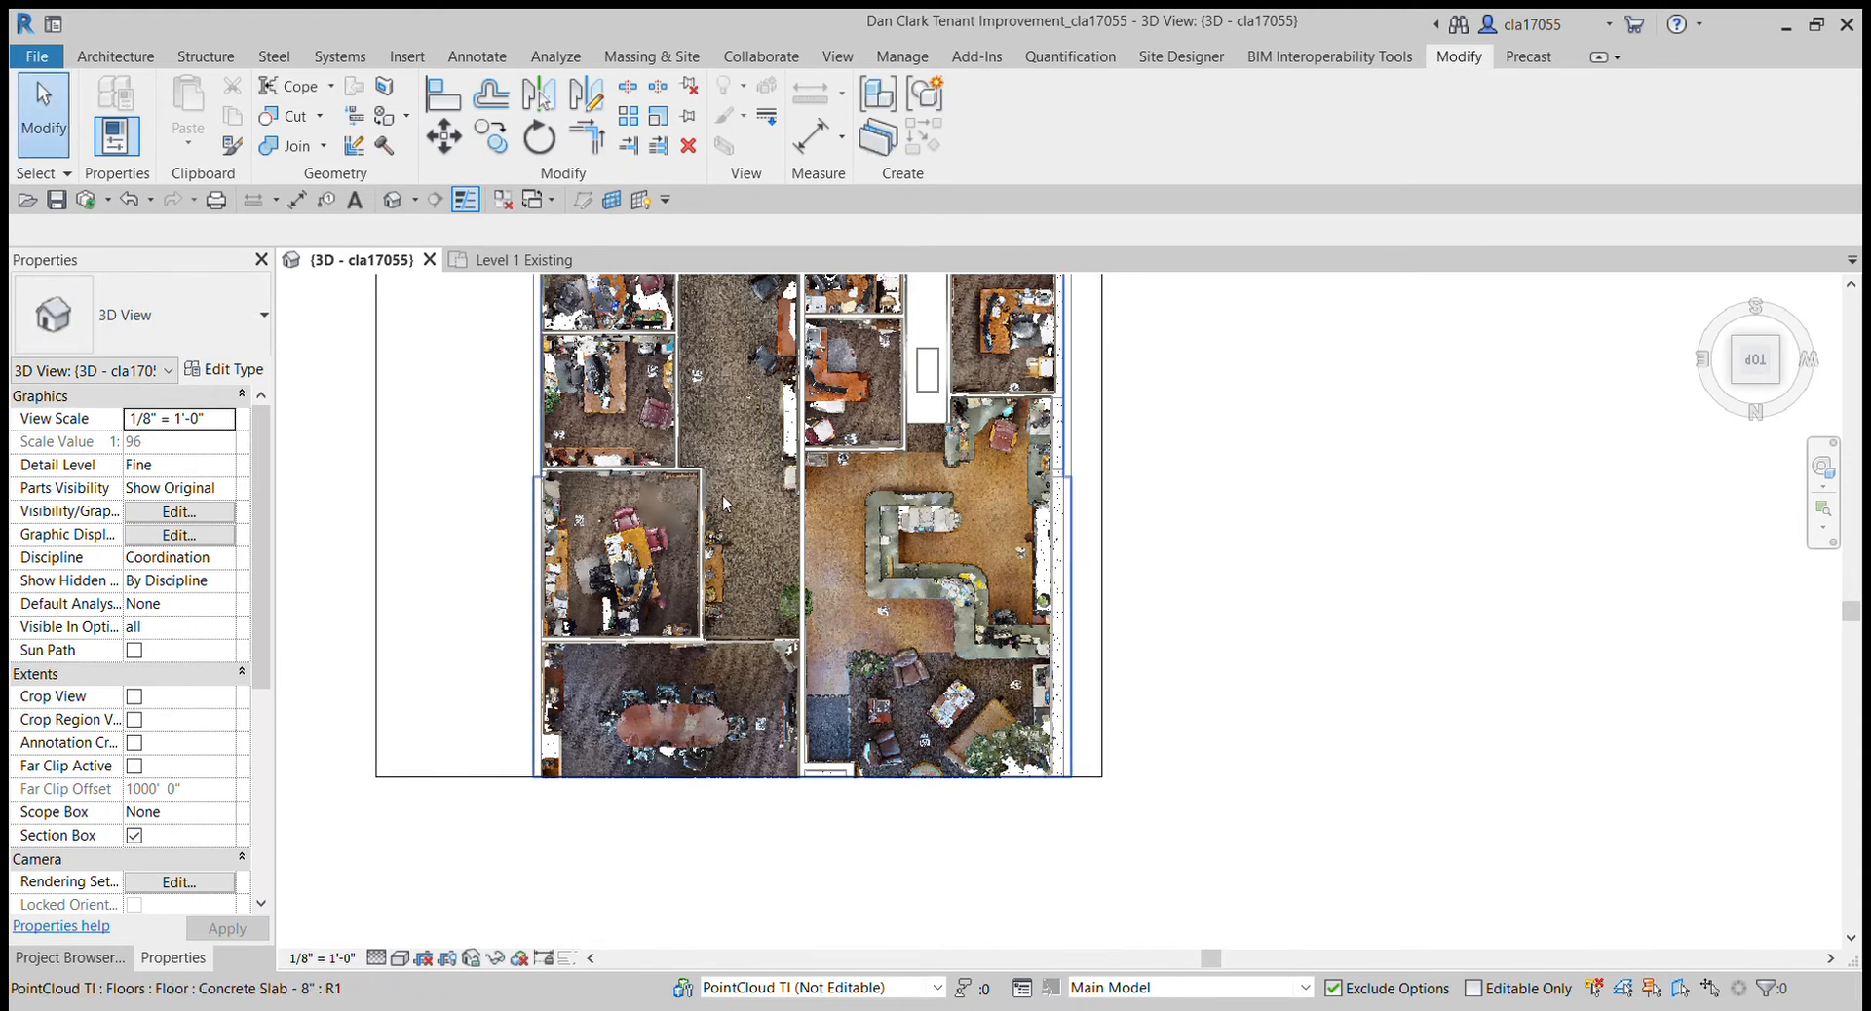
# - Start an extrusion in a new in-place Casework model and set its work plane to Level 1
pyautogui.click(118, 55)
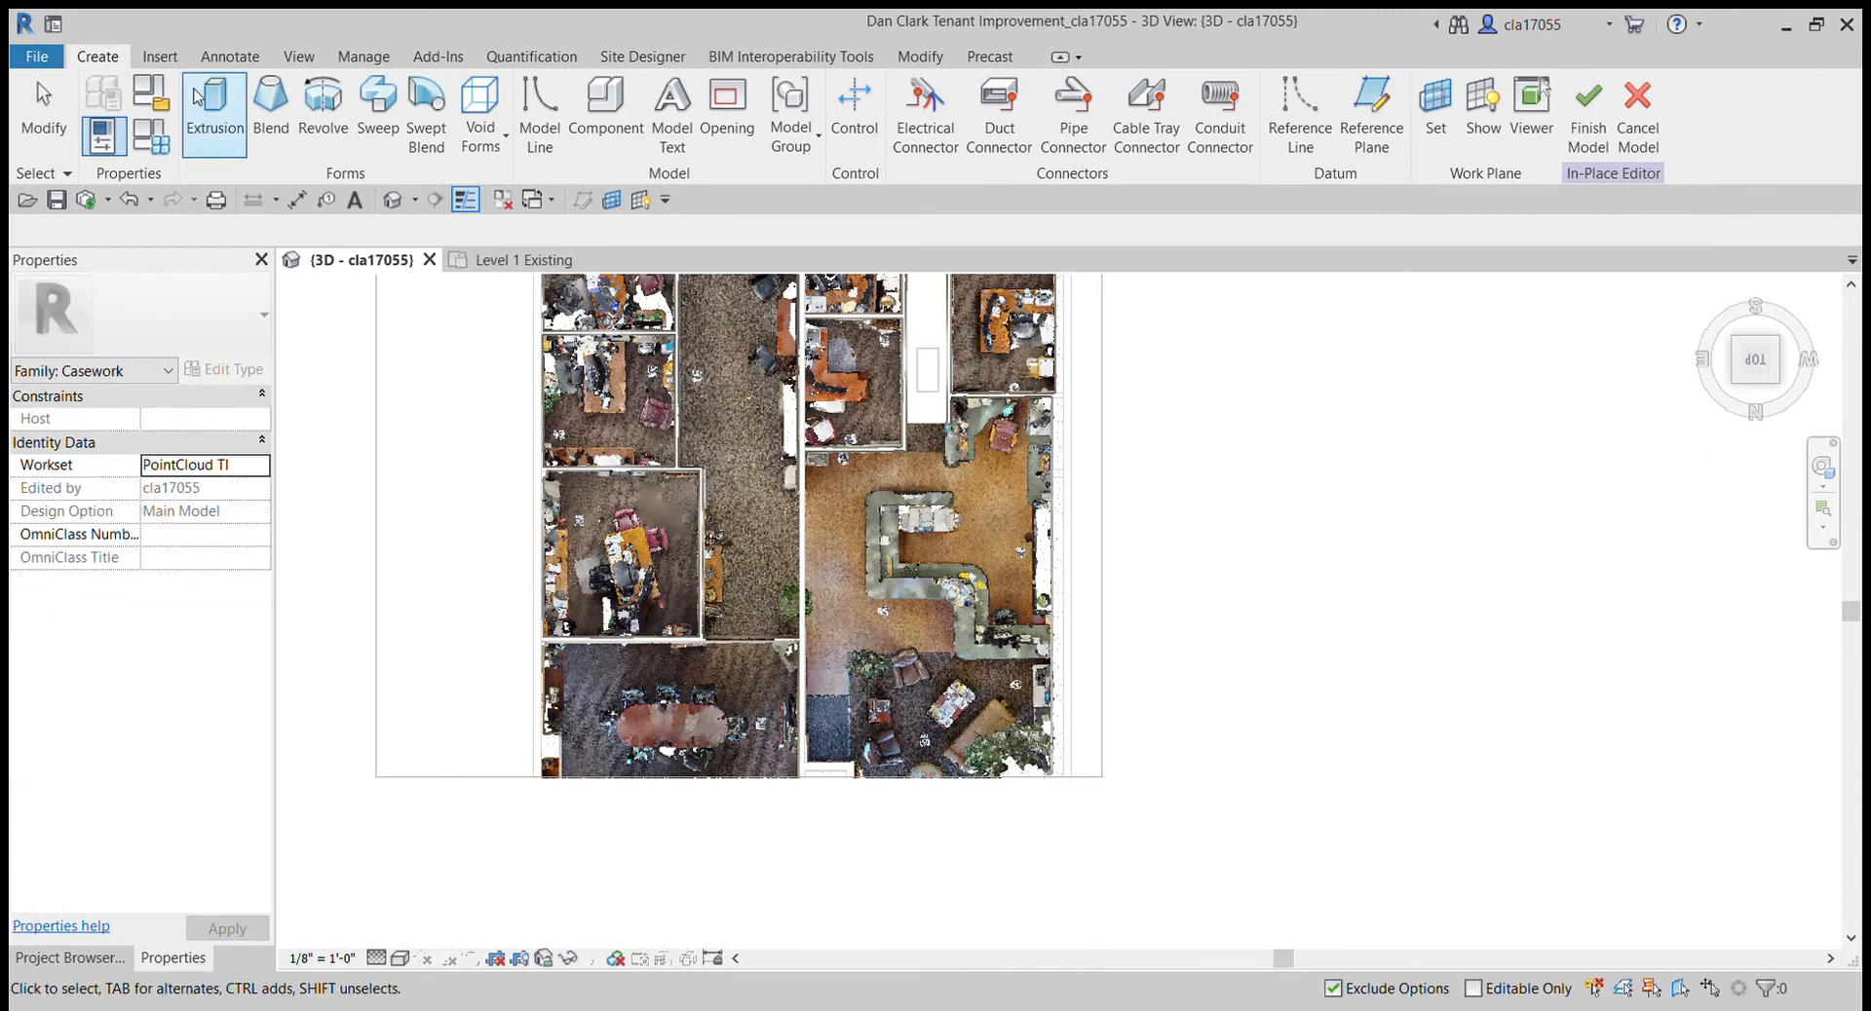
pyautogui.click(212, 128)
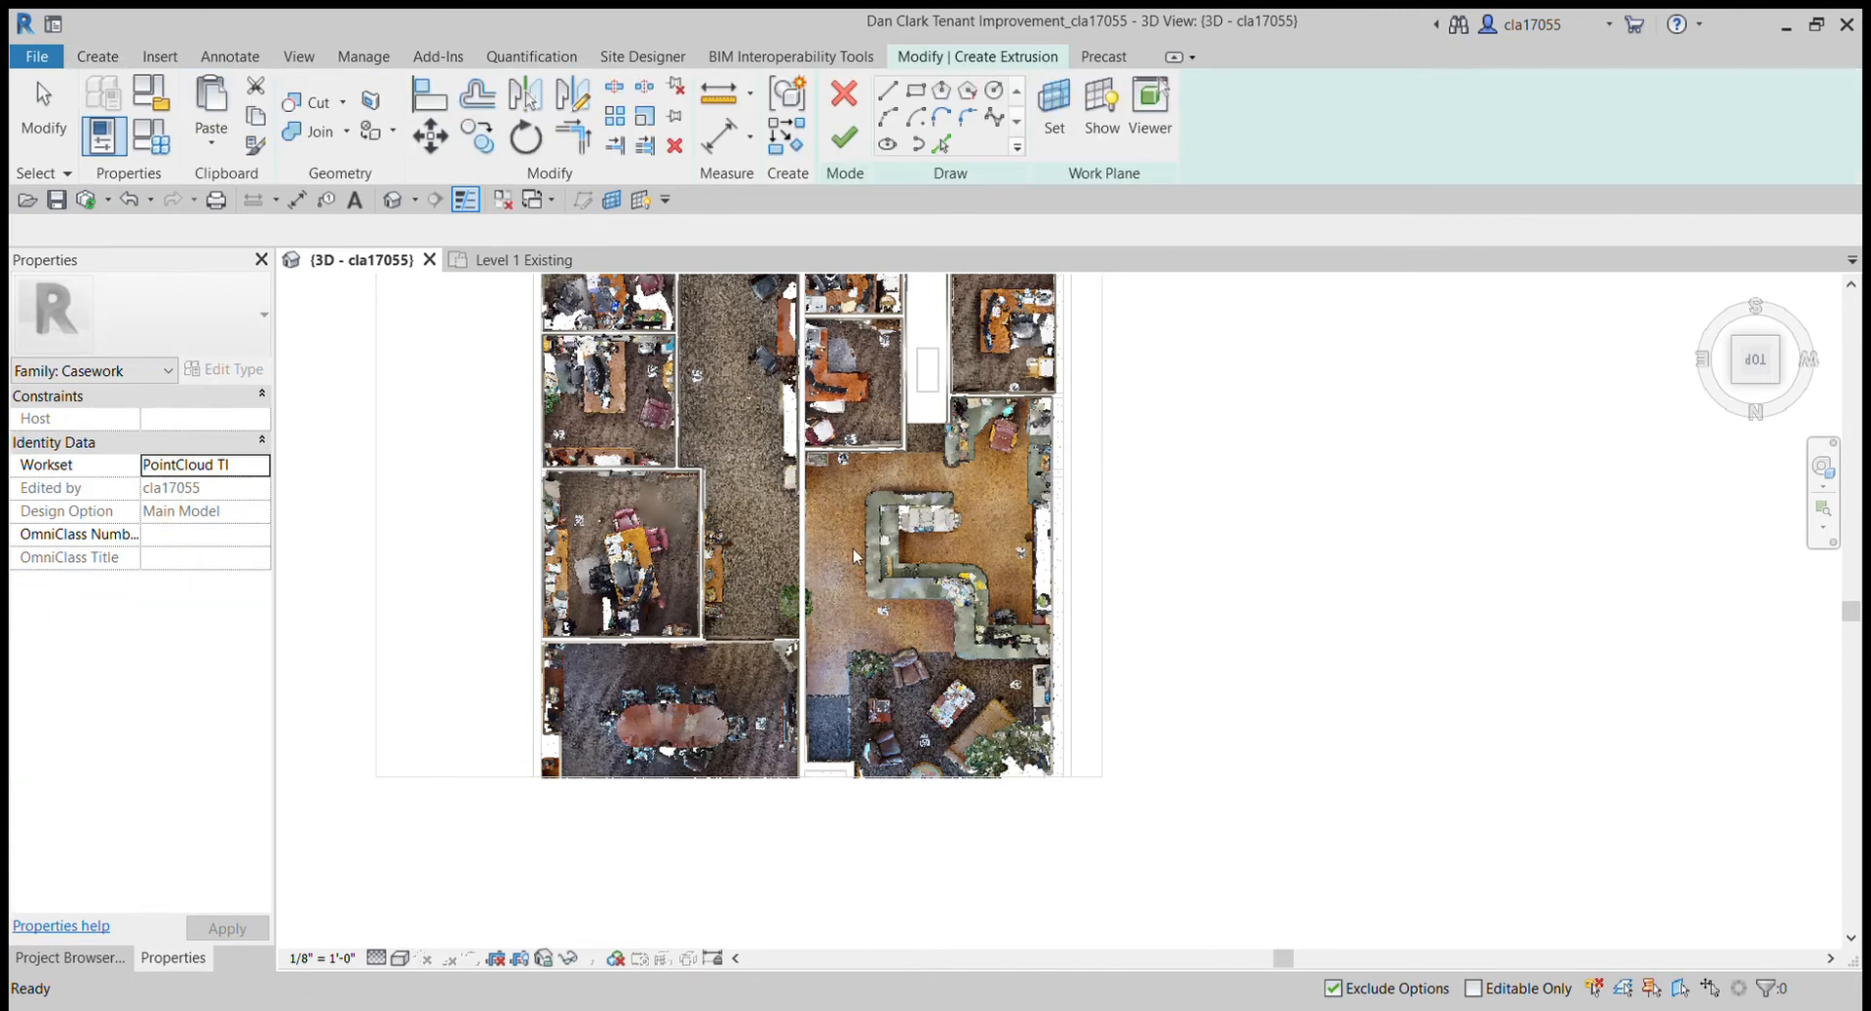
pyautogui.scroll(1, 979, 670)
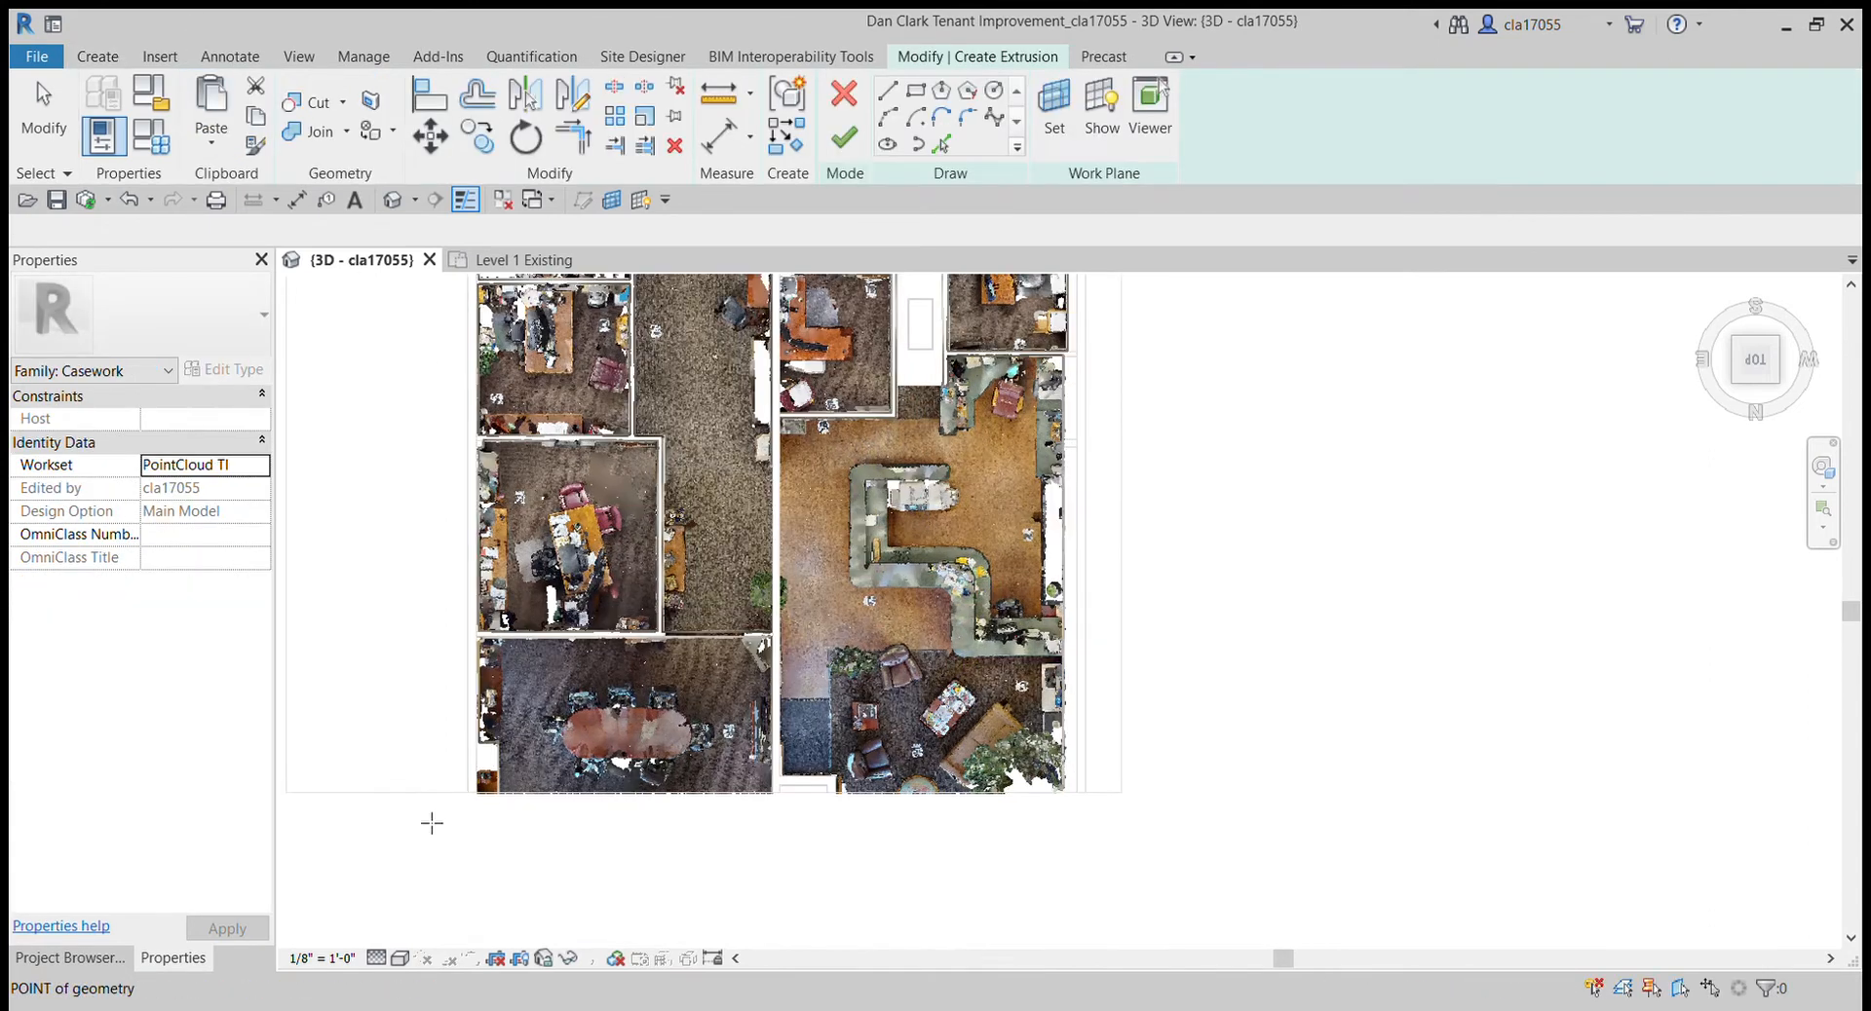
pyautogui.click(836, 355)
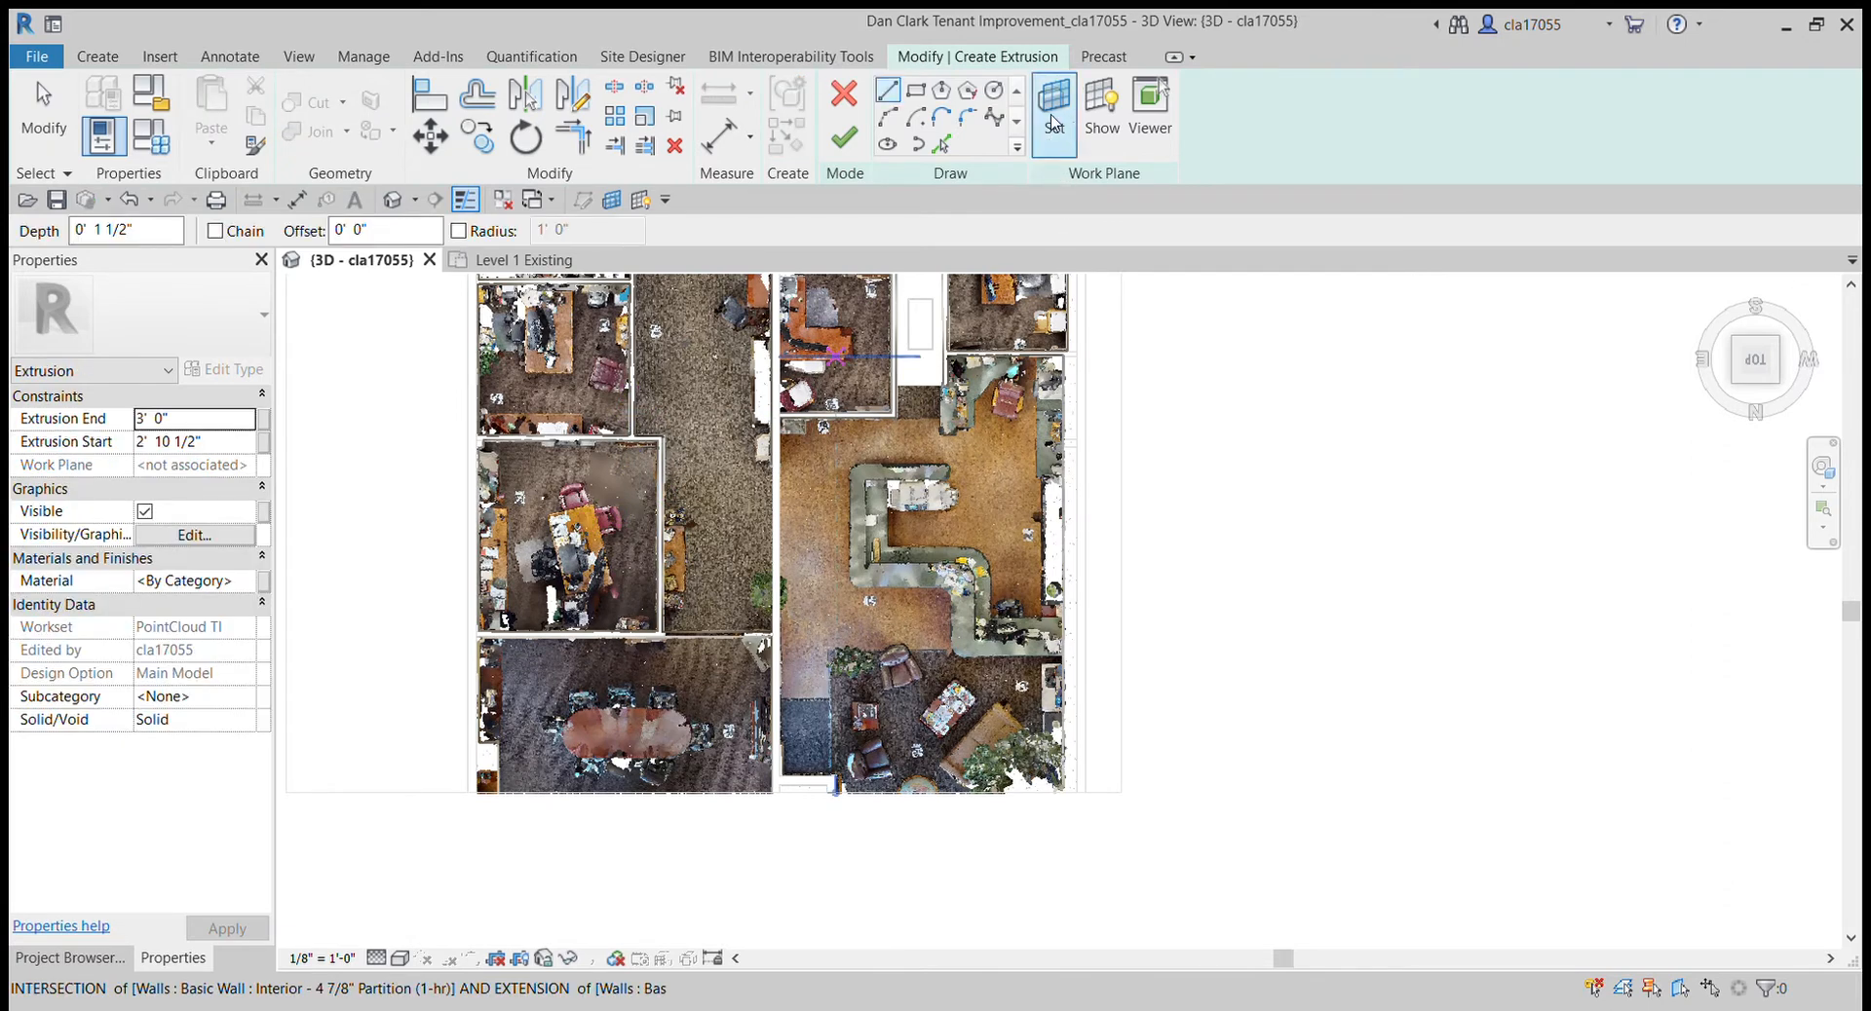
pyautogui.click(1052, 122)
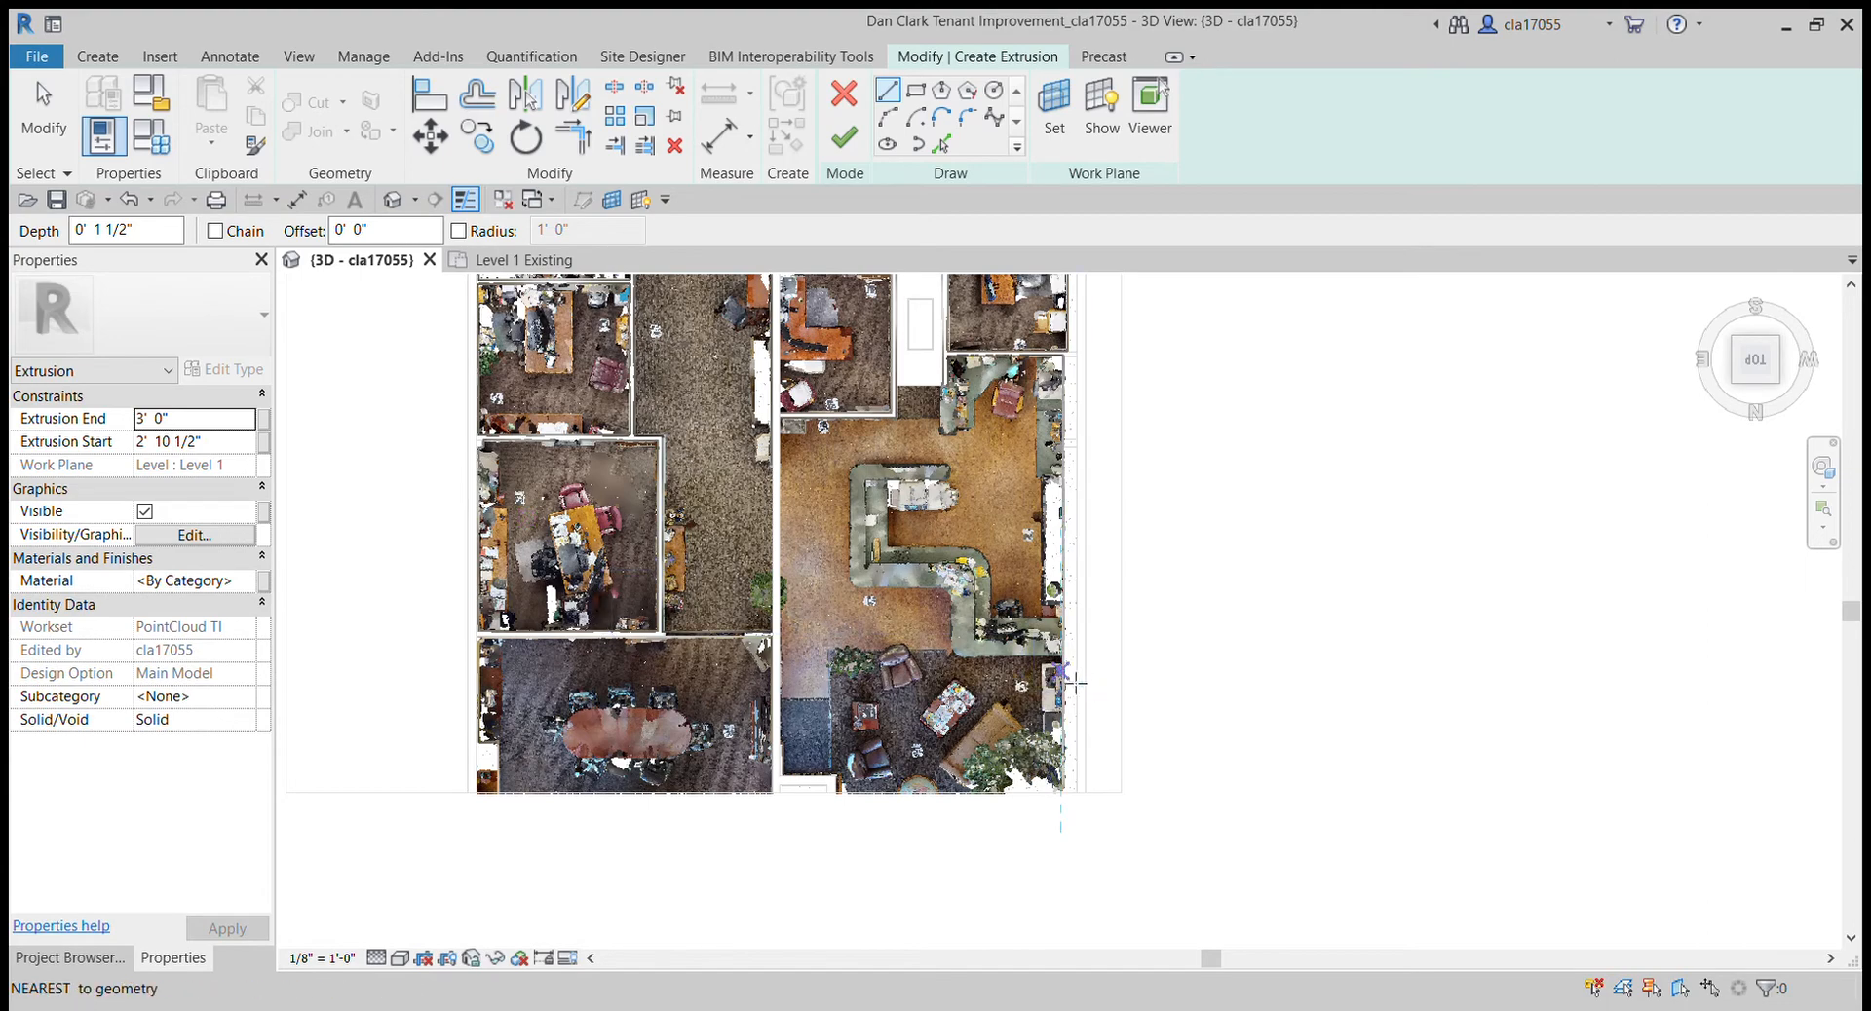
# - Trace the outer edge of the reception counter with chained lines, from the exterior wall around to the counter's free end
pyautogui.scroll(2, 1013, 672)
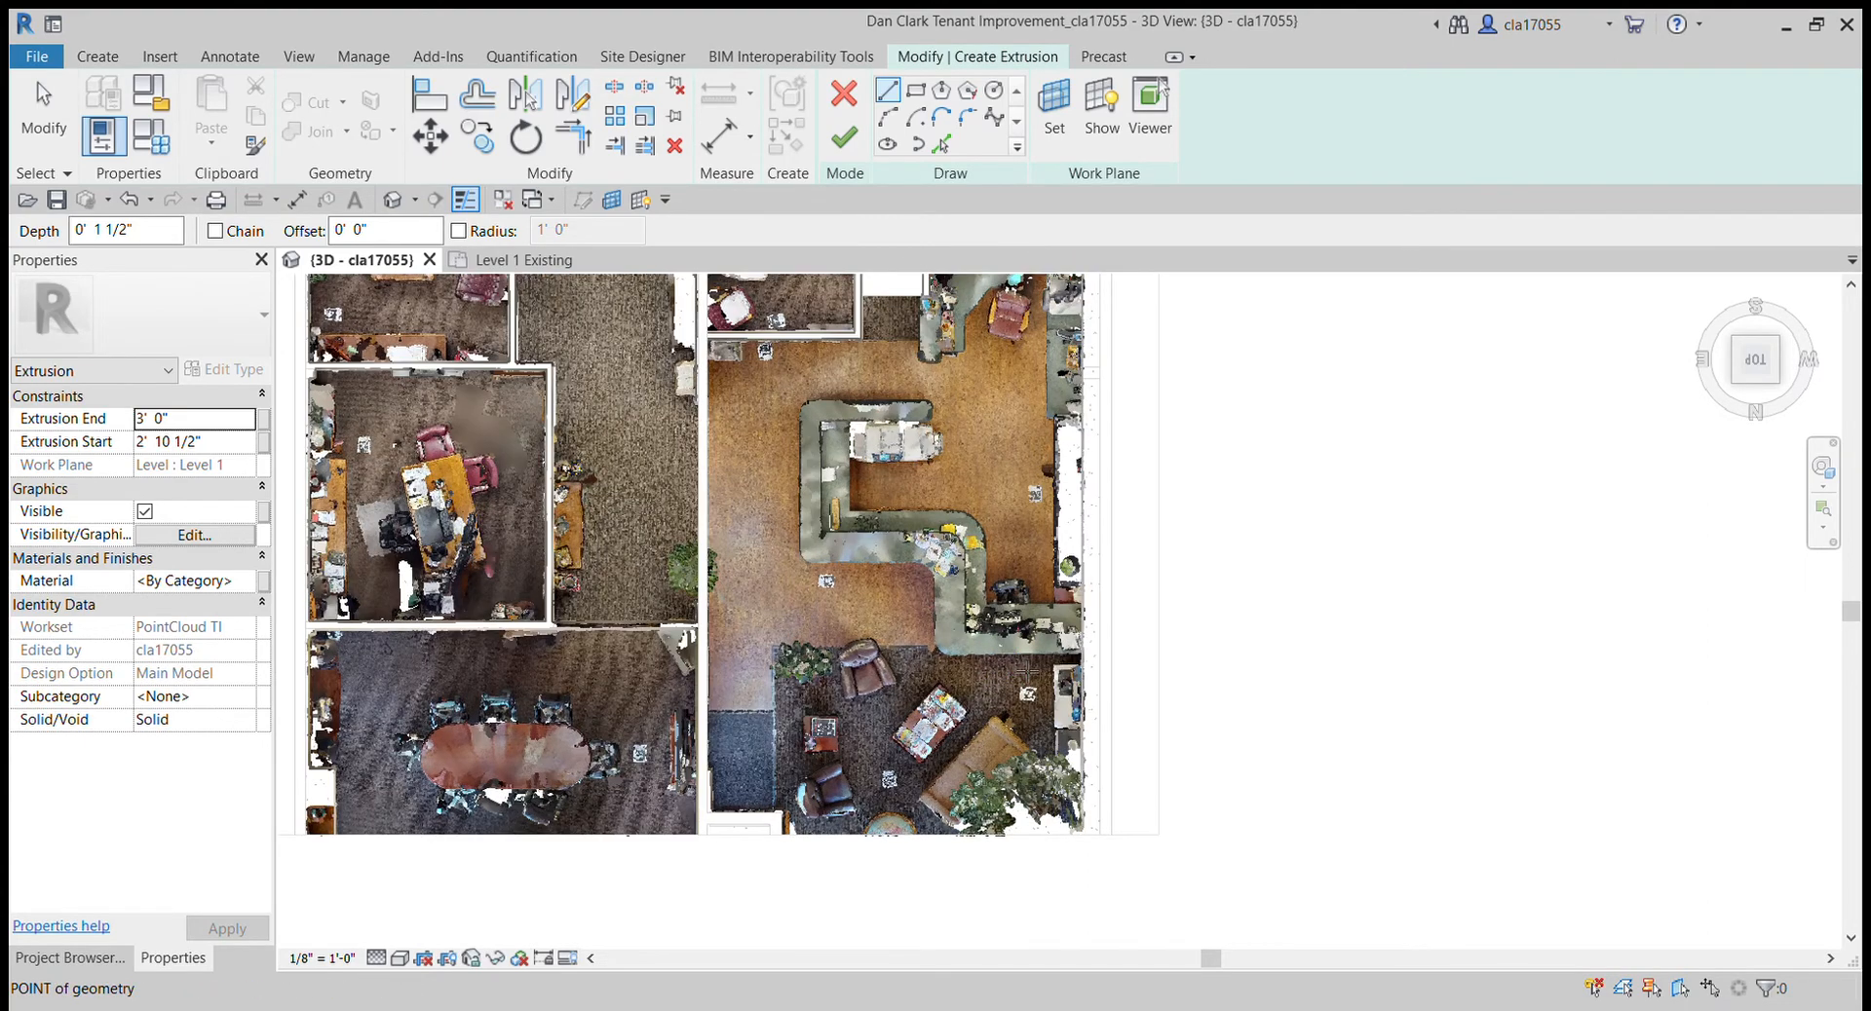
pyautogui.scroll(2, 1013, 673)
pyautogui.scroll(1, 1023, 648)
pyautogui.scroll(1, 1023, 643)
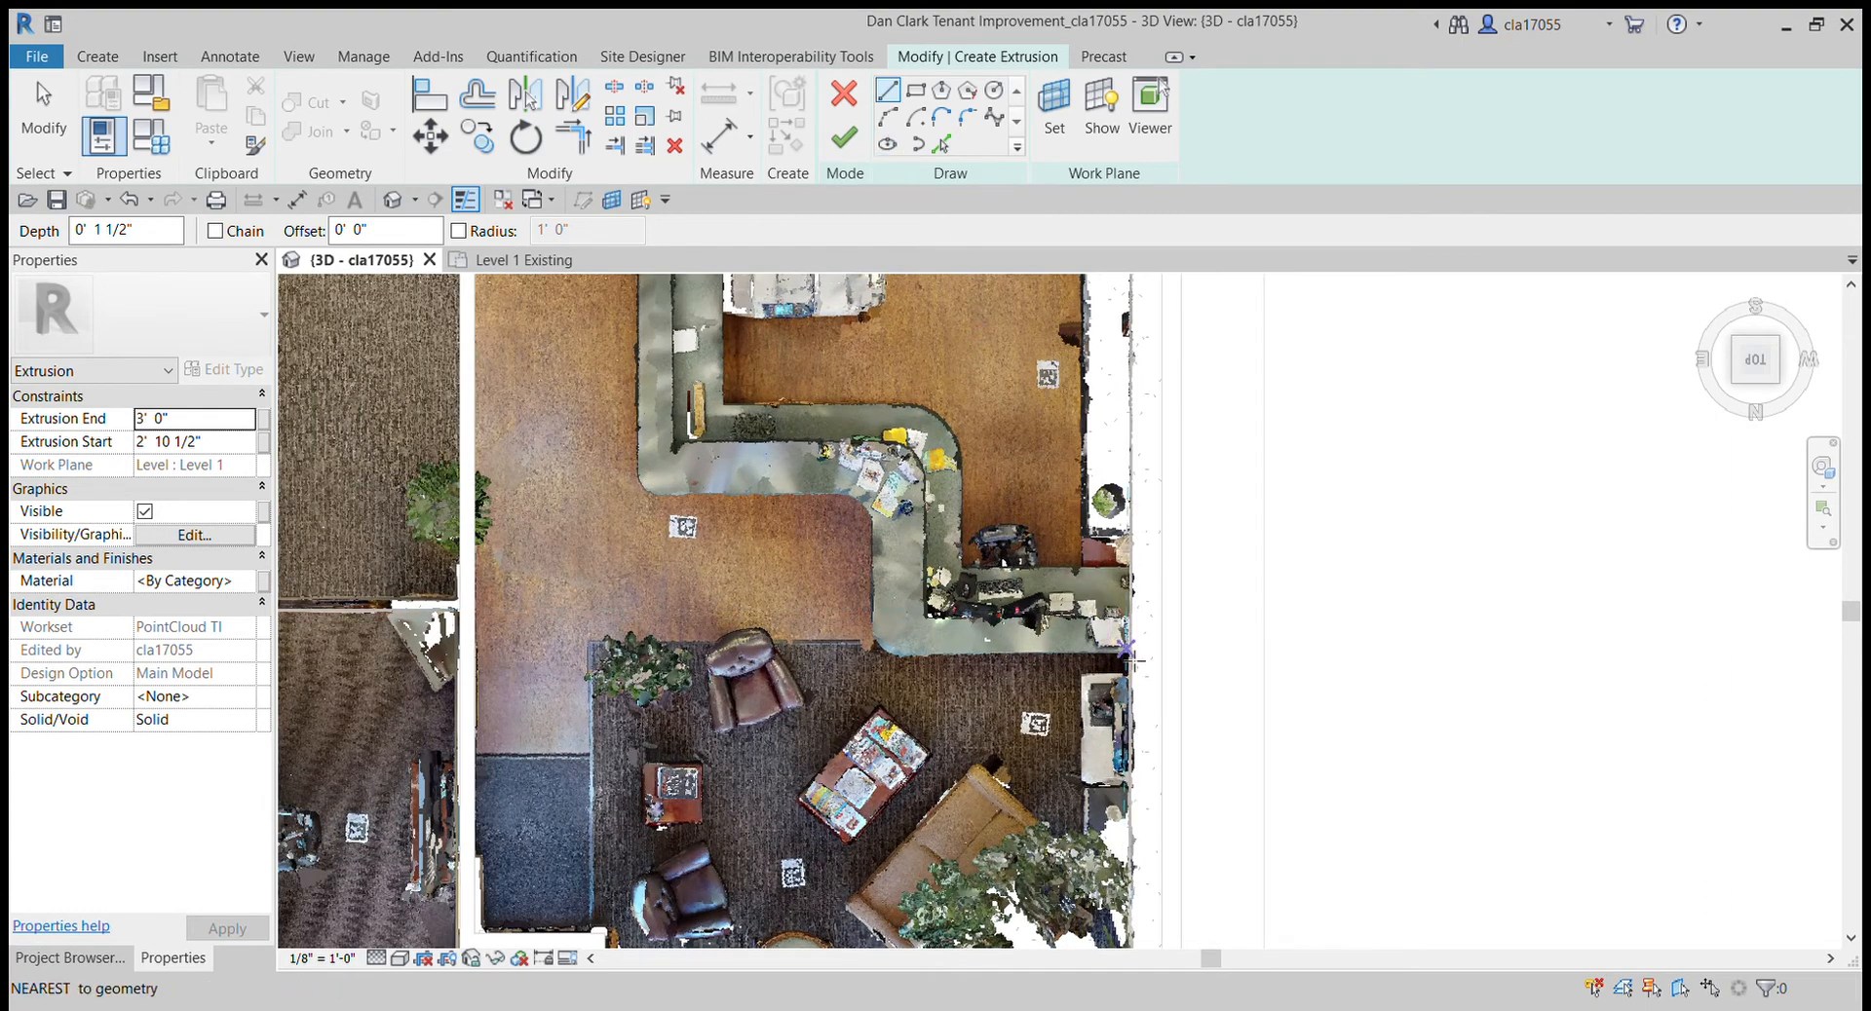
pyautogui.click(1127, 651)
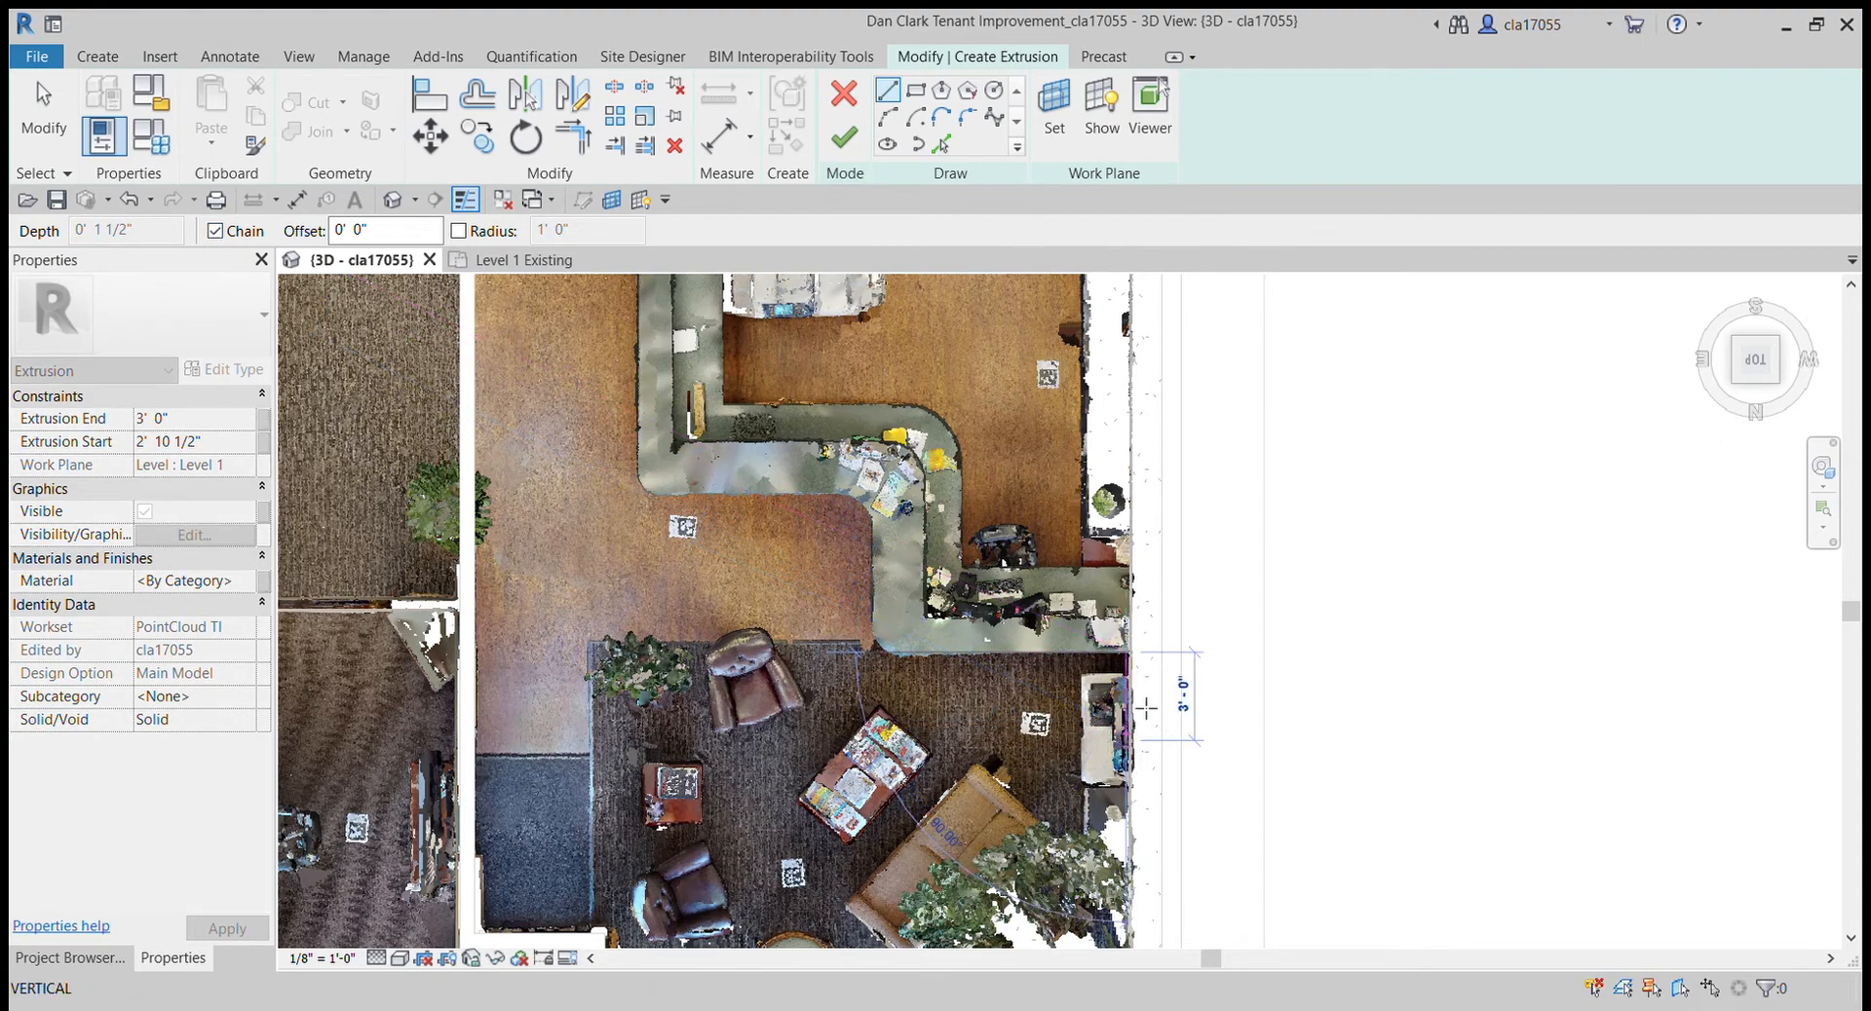
pyautogui.click(886, 666)
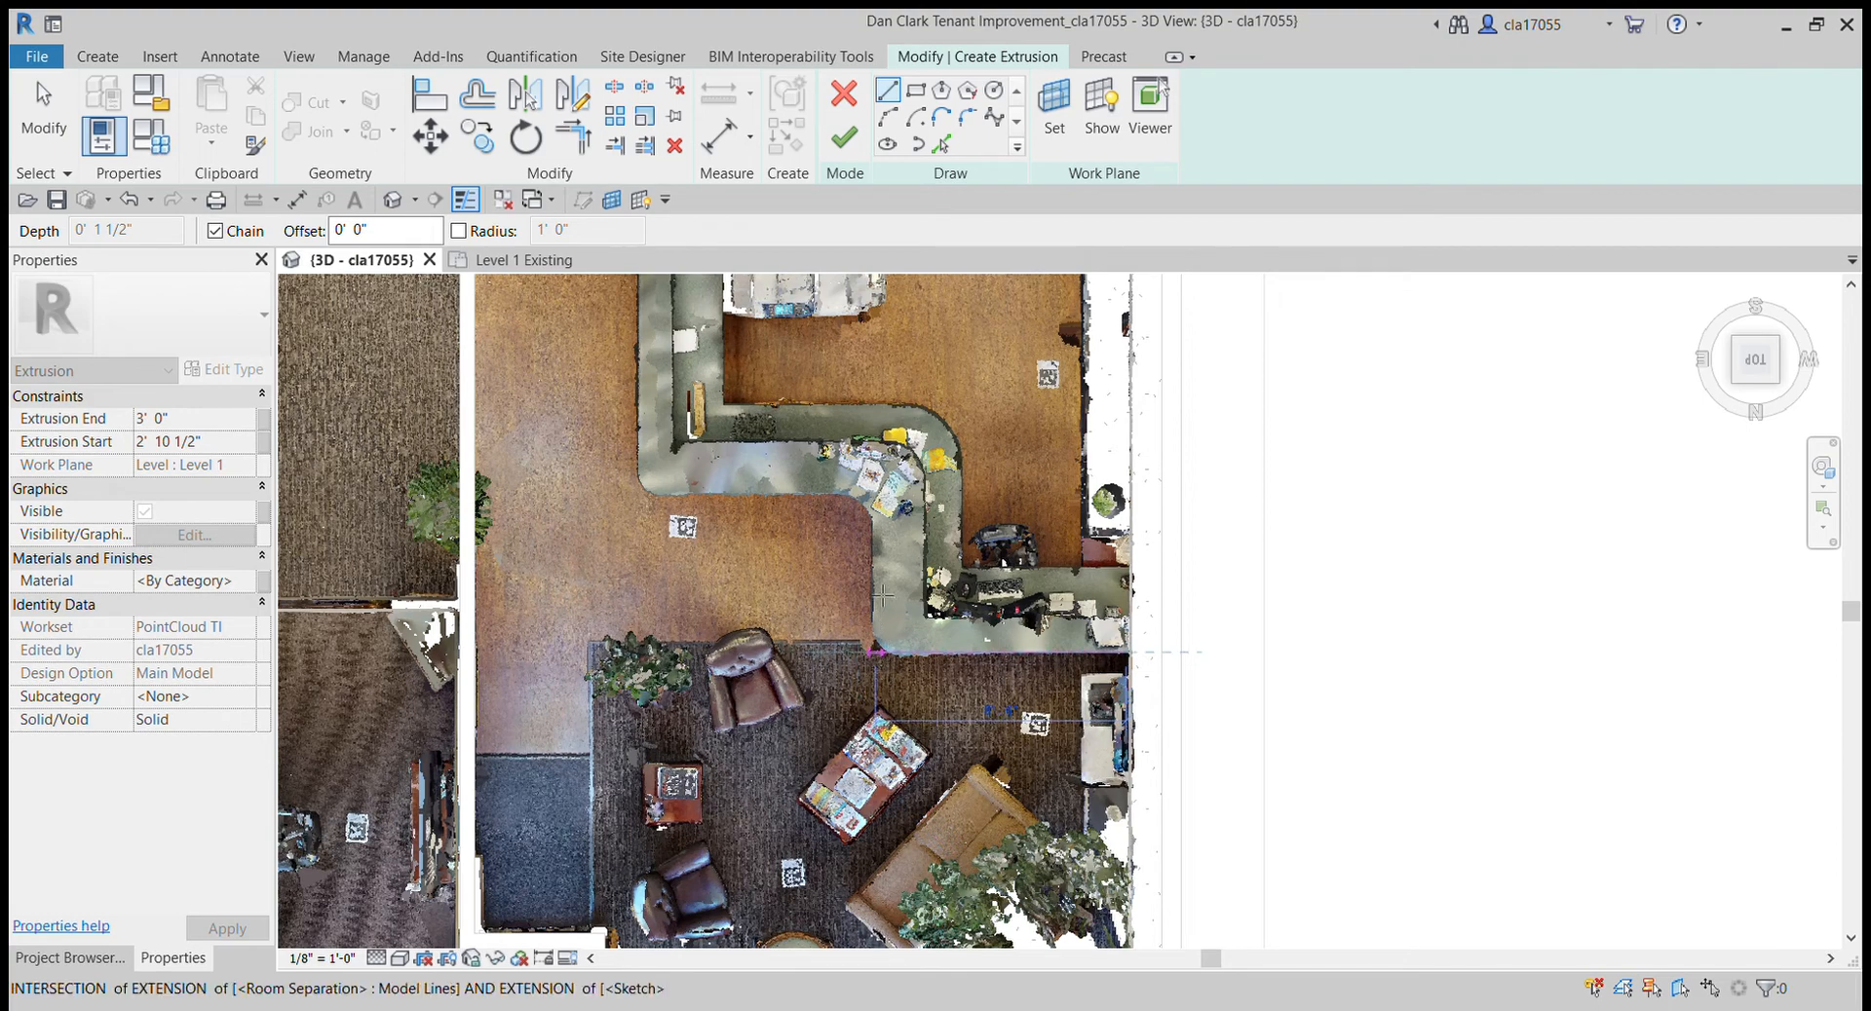
pyautogui.click(874, 494)
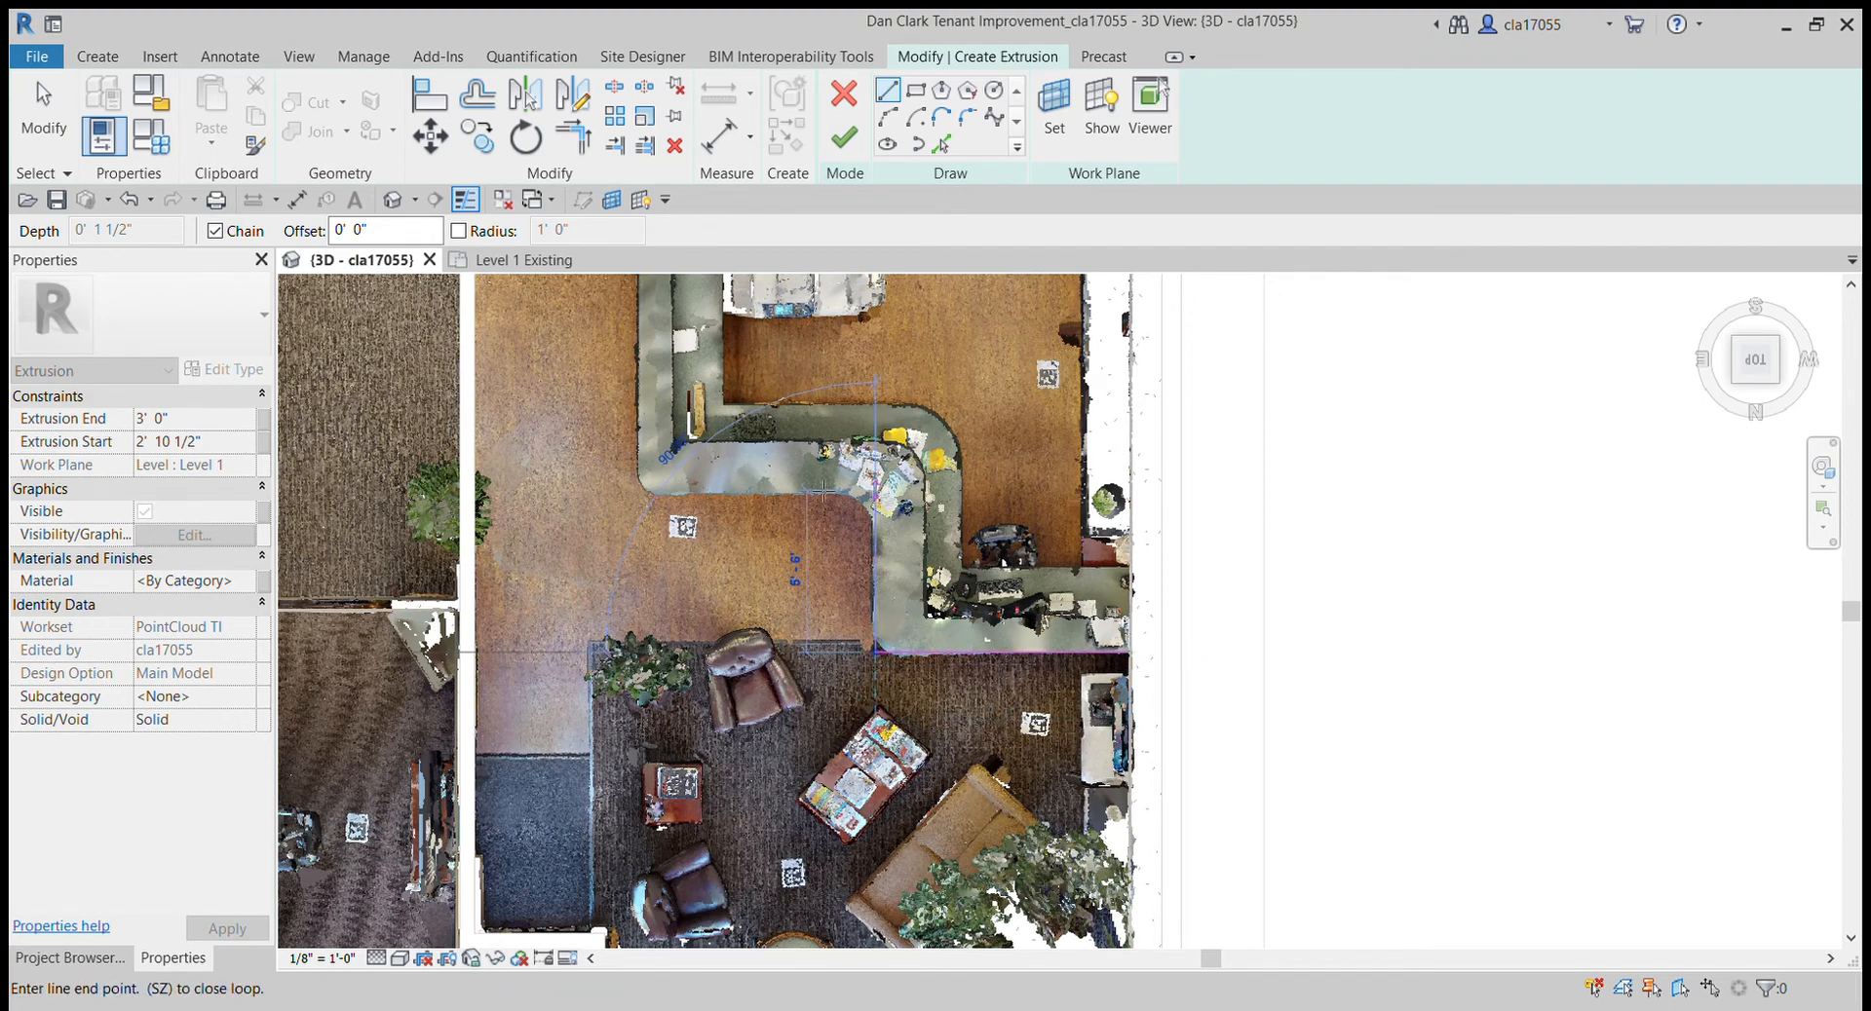
pyautogui.click(649, 499)
pyautogui.moveTo(662, 327); pyautogui.dragTo(651, 583, button='middle')
pyautogui.click(639, 481)
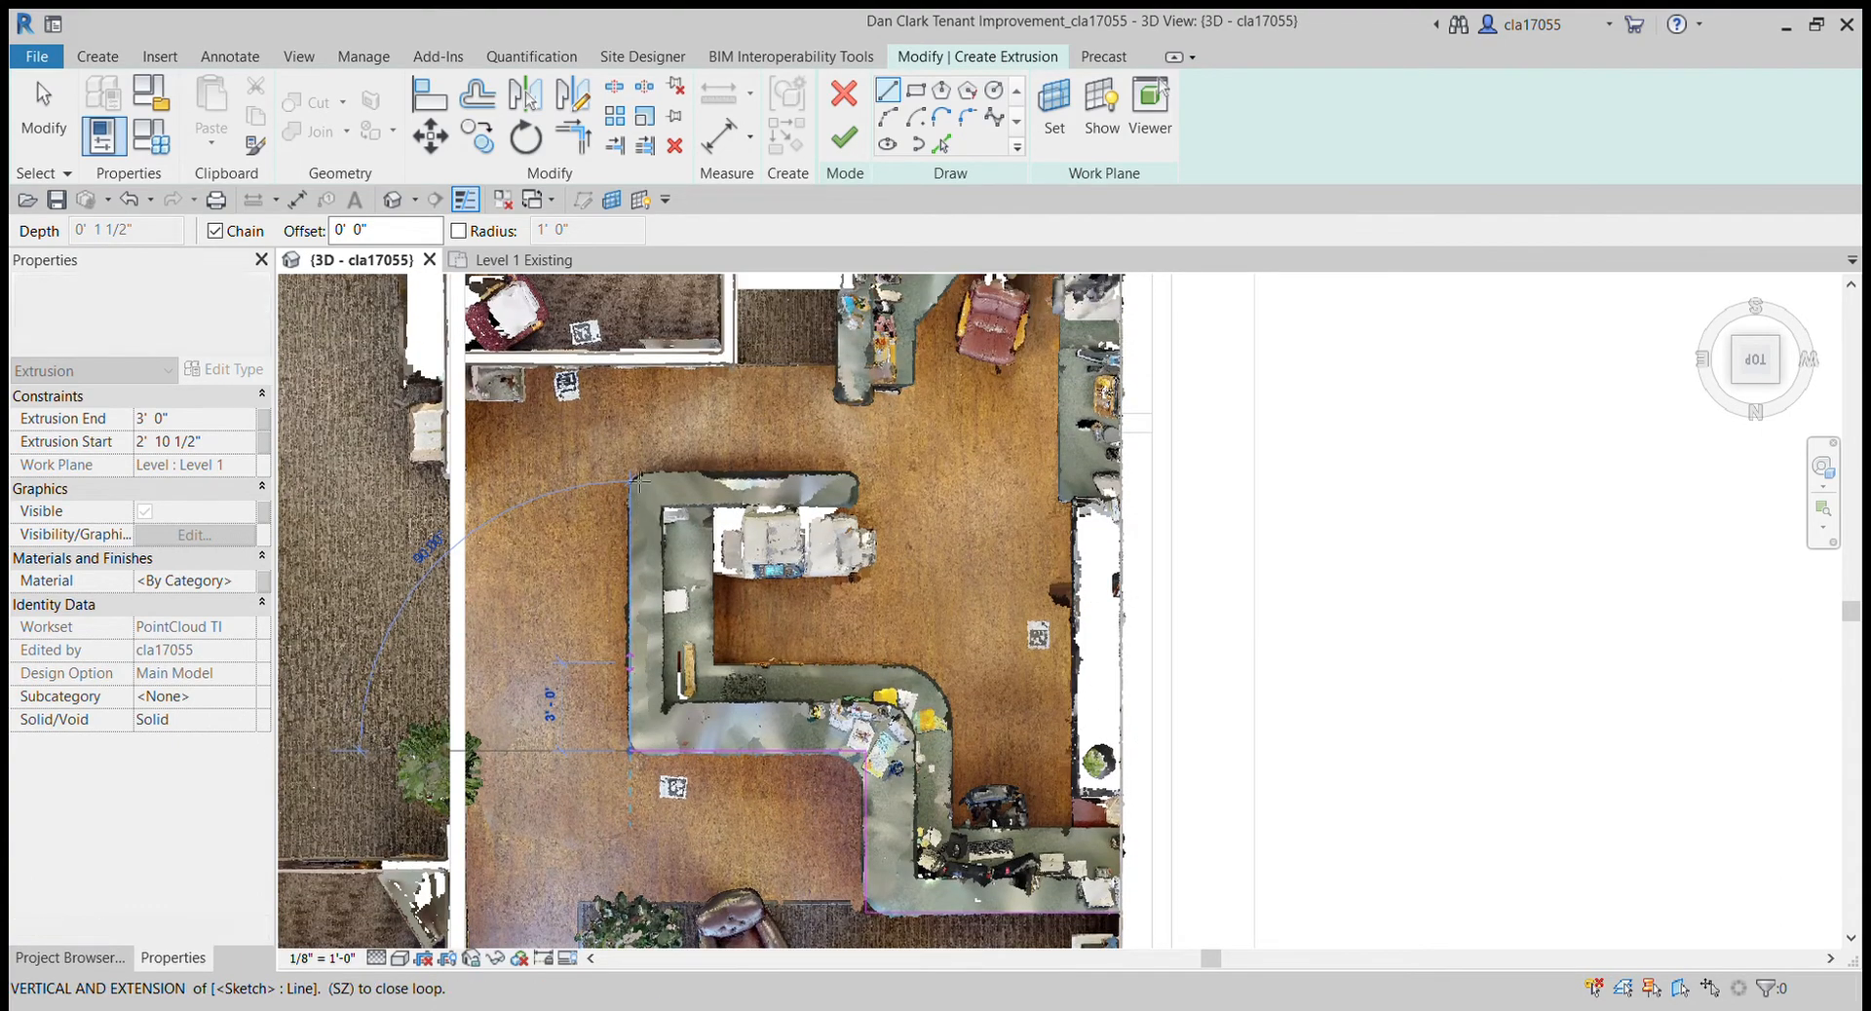
pyautogui.click(867, 477)
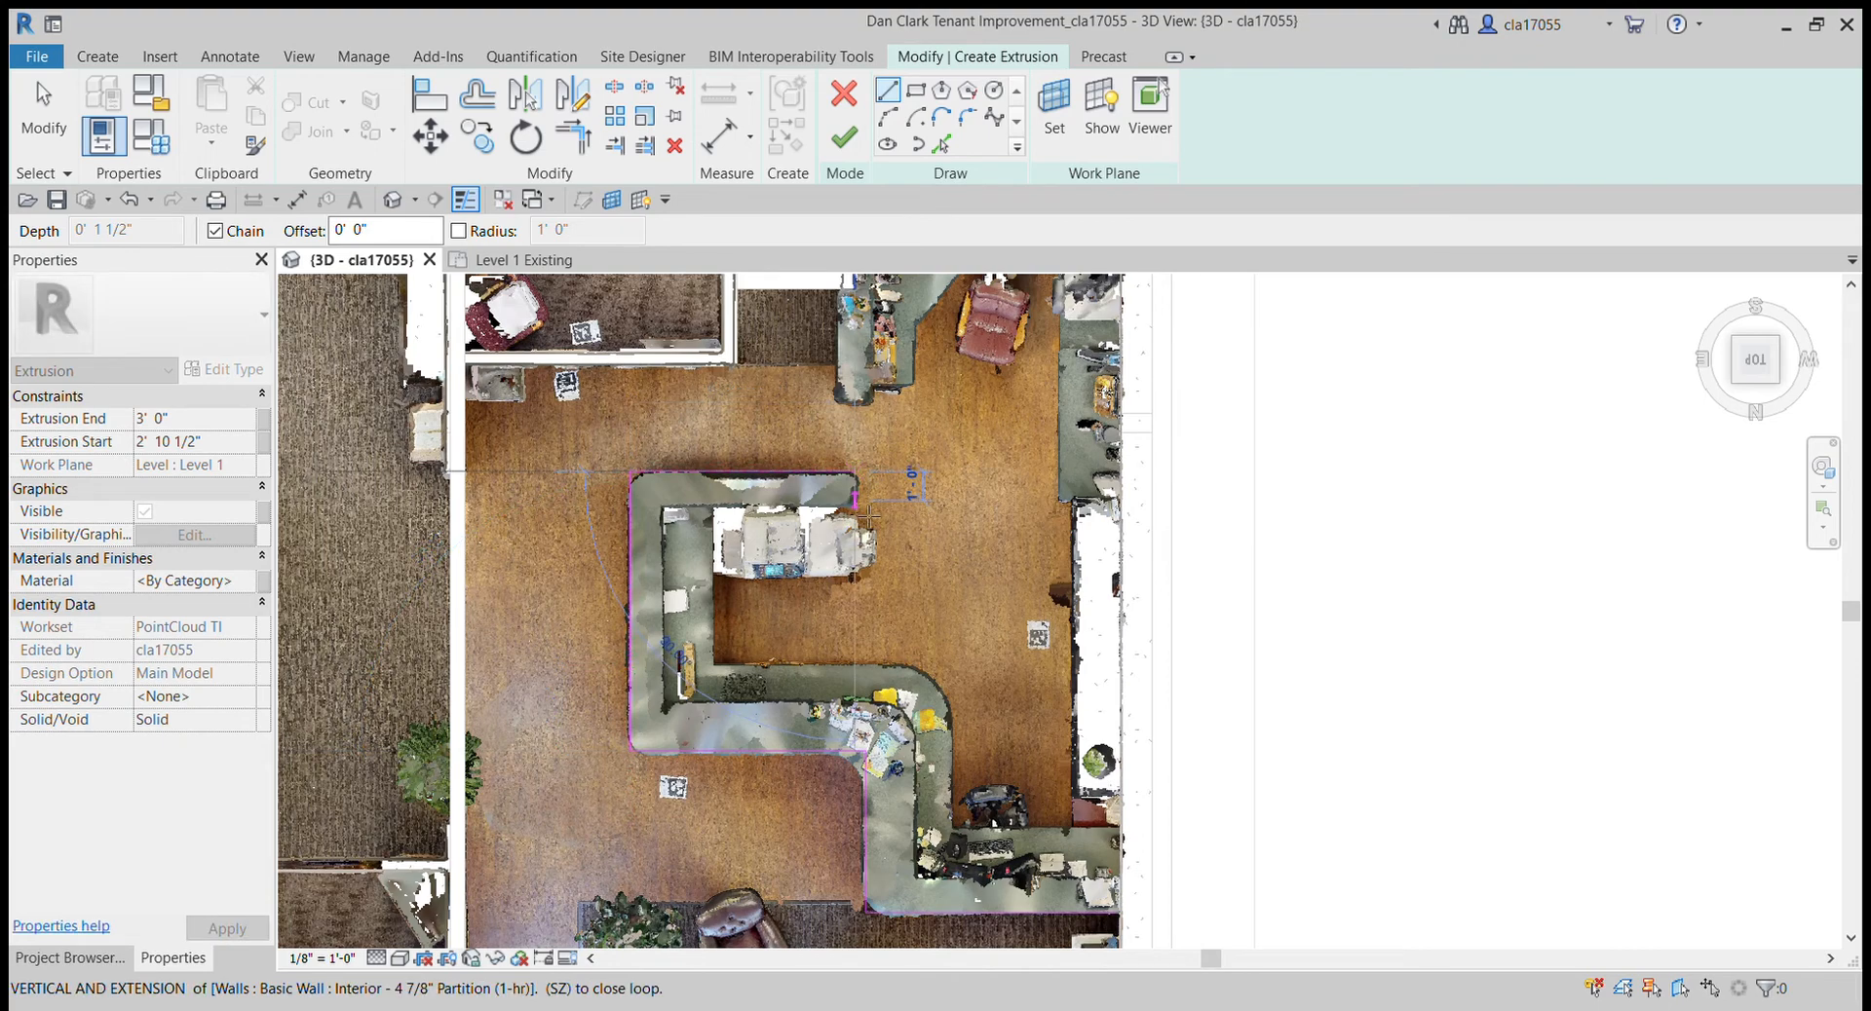
# - Trace the counter's free end about 1'-0" wide and its inner edge back to the wall, closing the loop
pyautogui.click(860, 503)
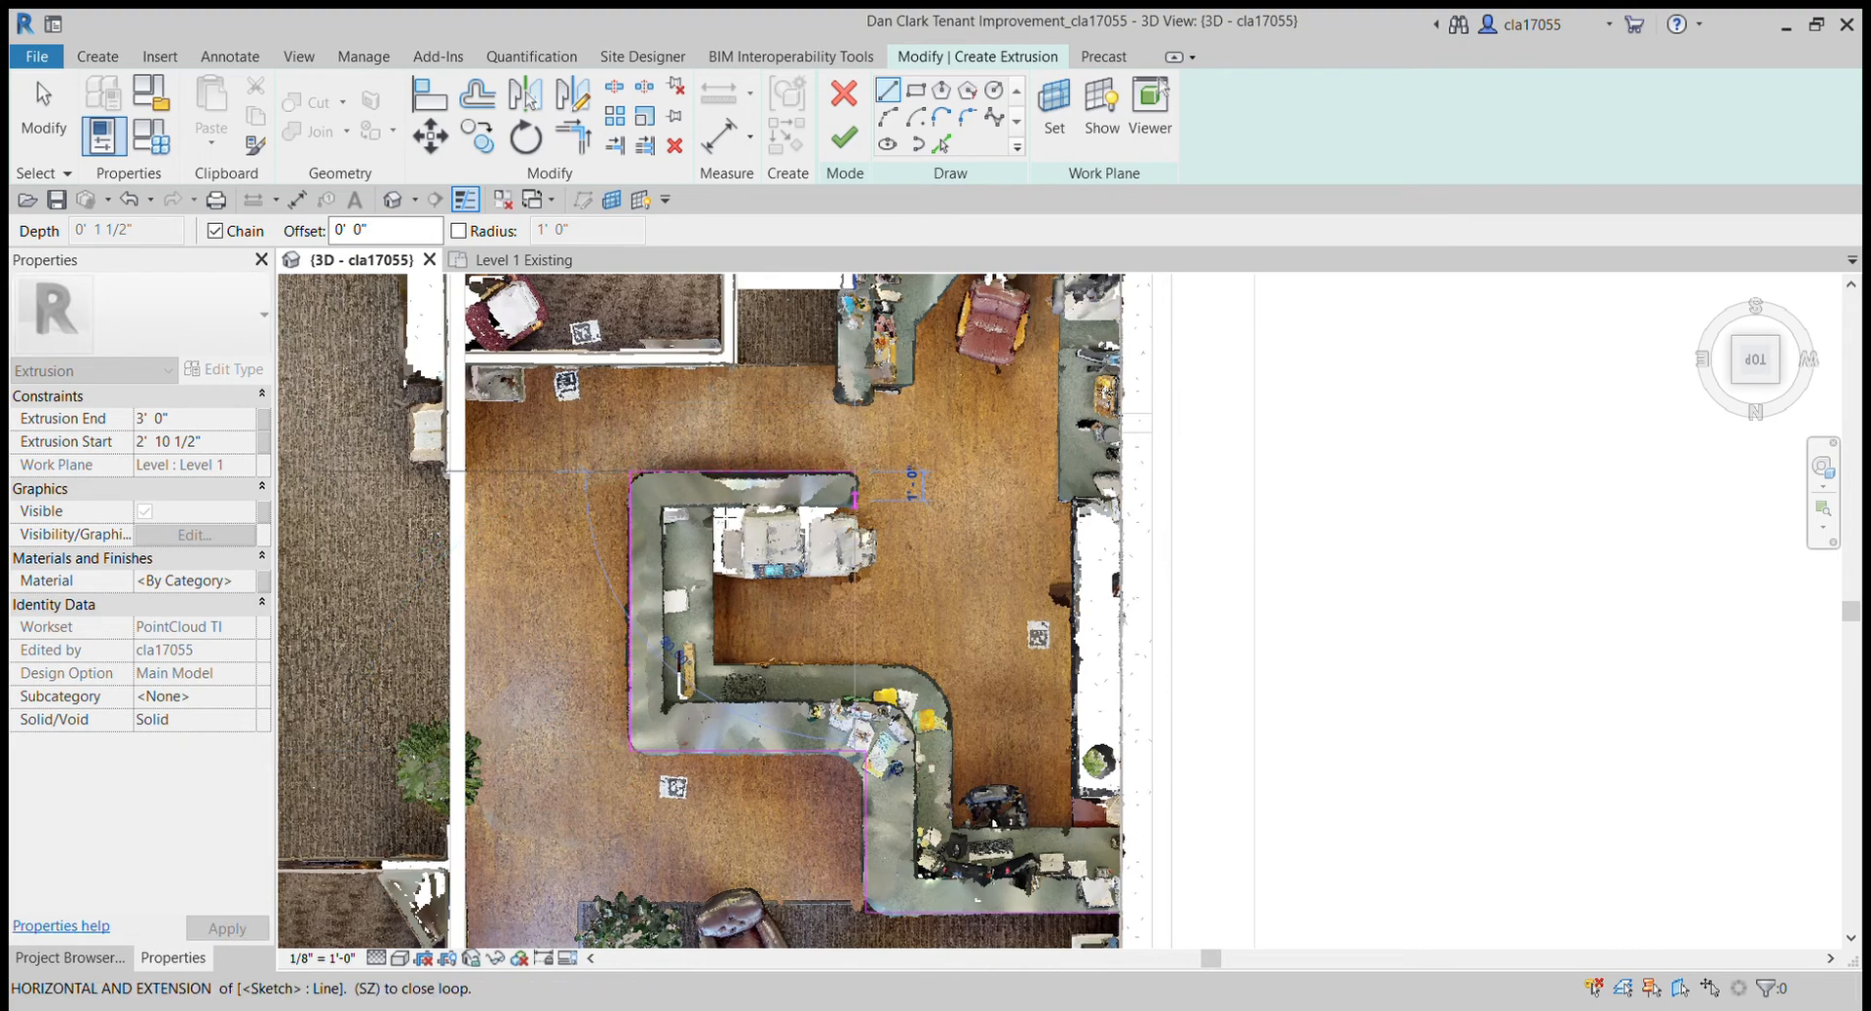
pyautogui.click(667, 506)
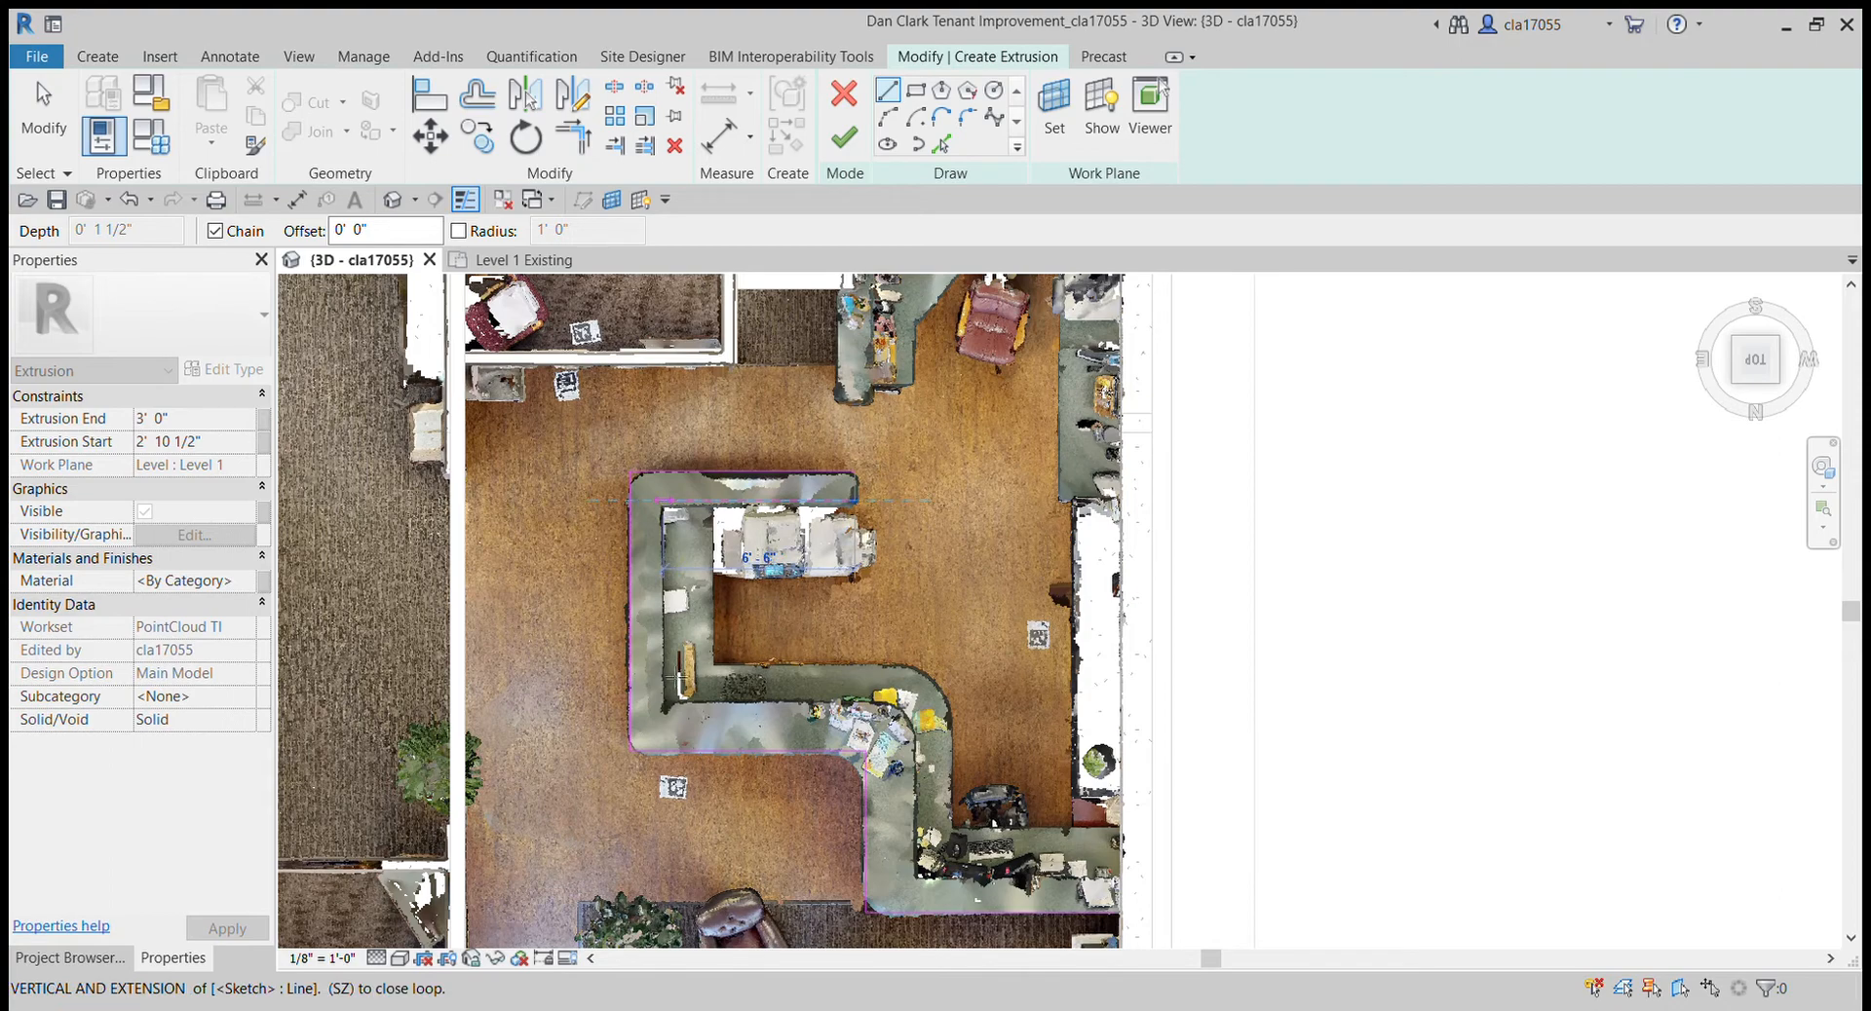
pyautogui.click(787, 691)
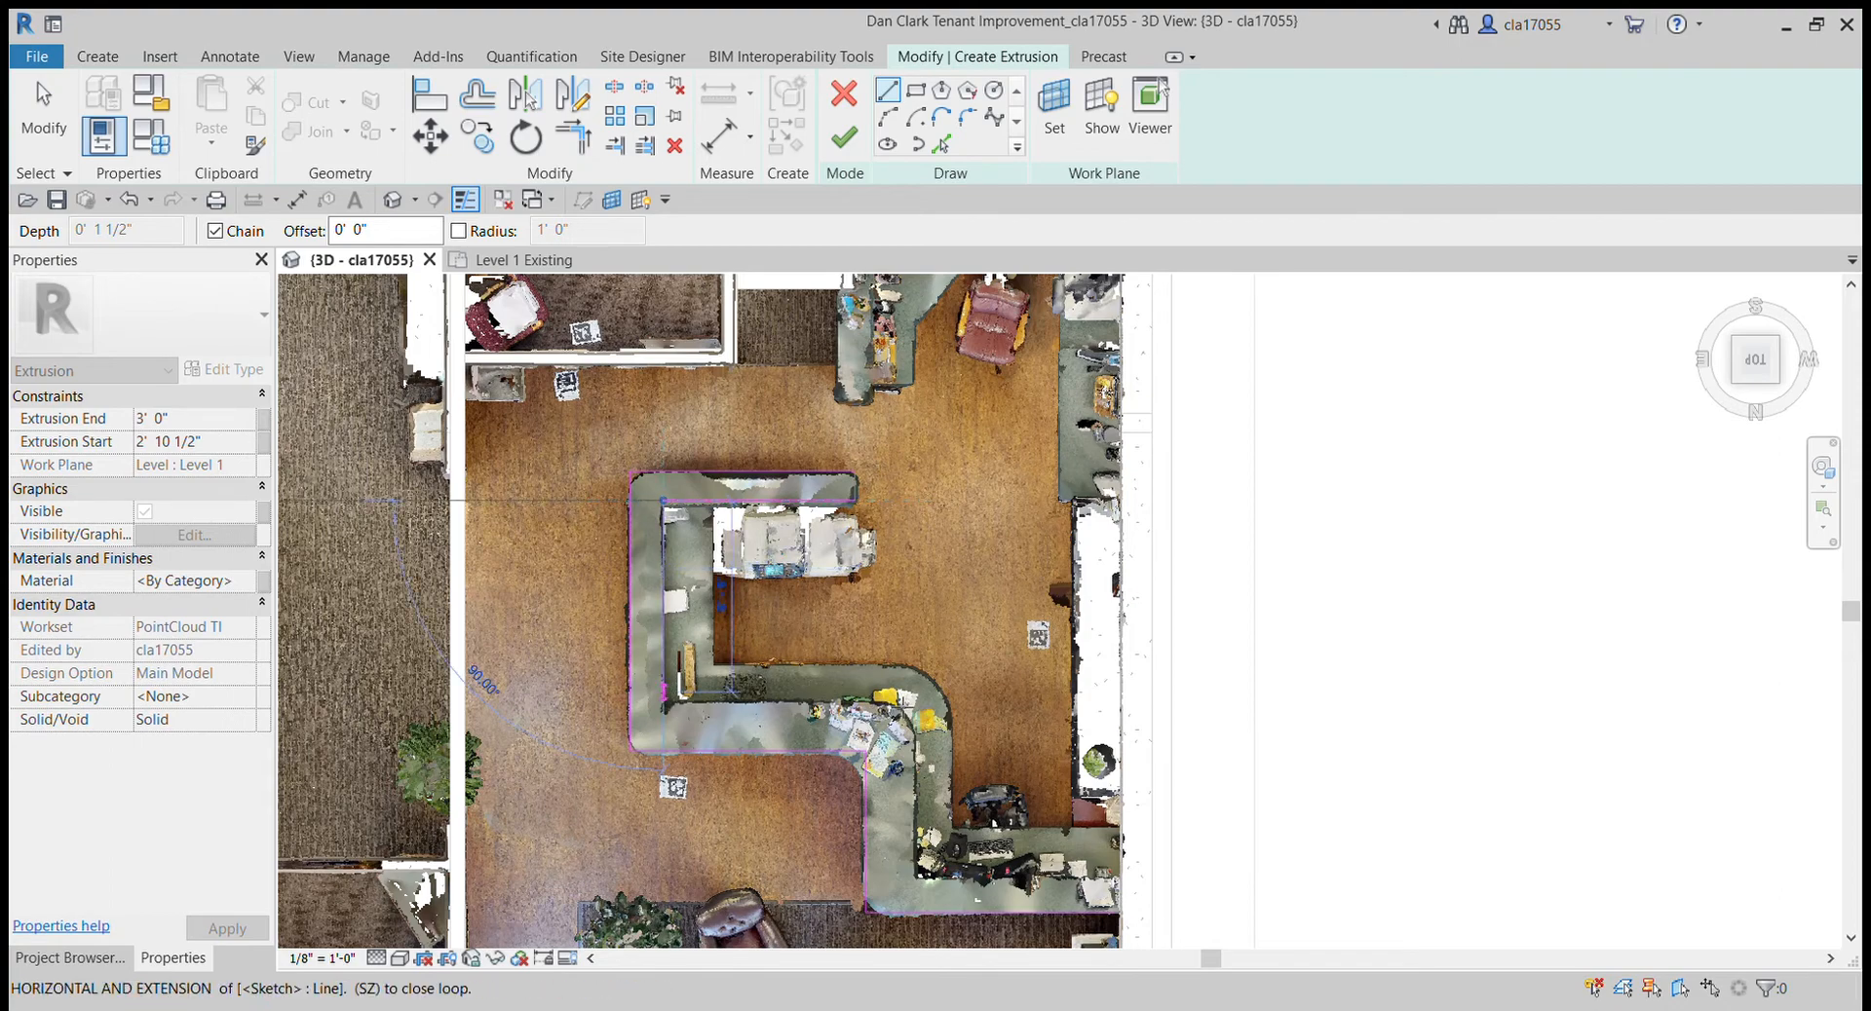
pyautogui.click(916, 694)
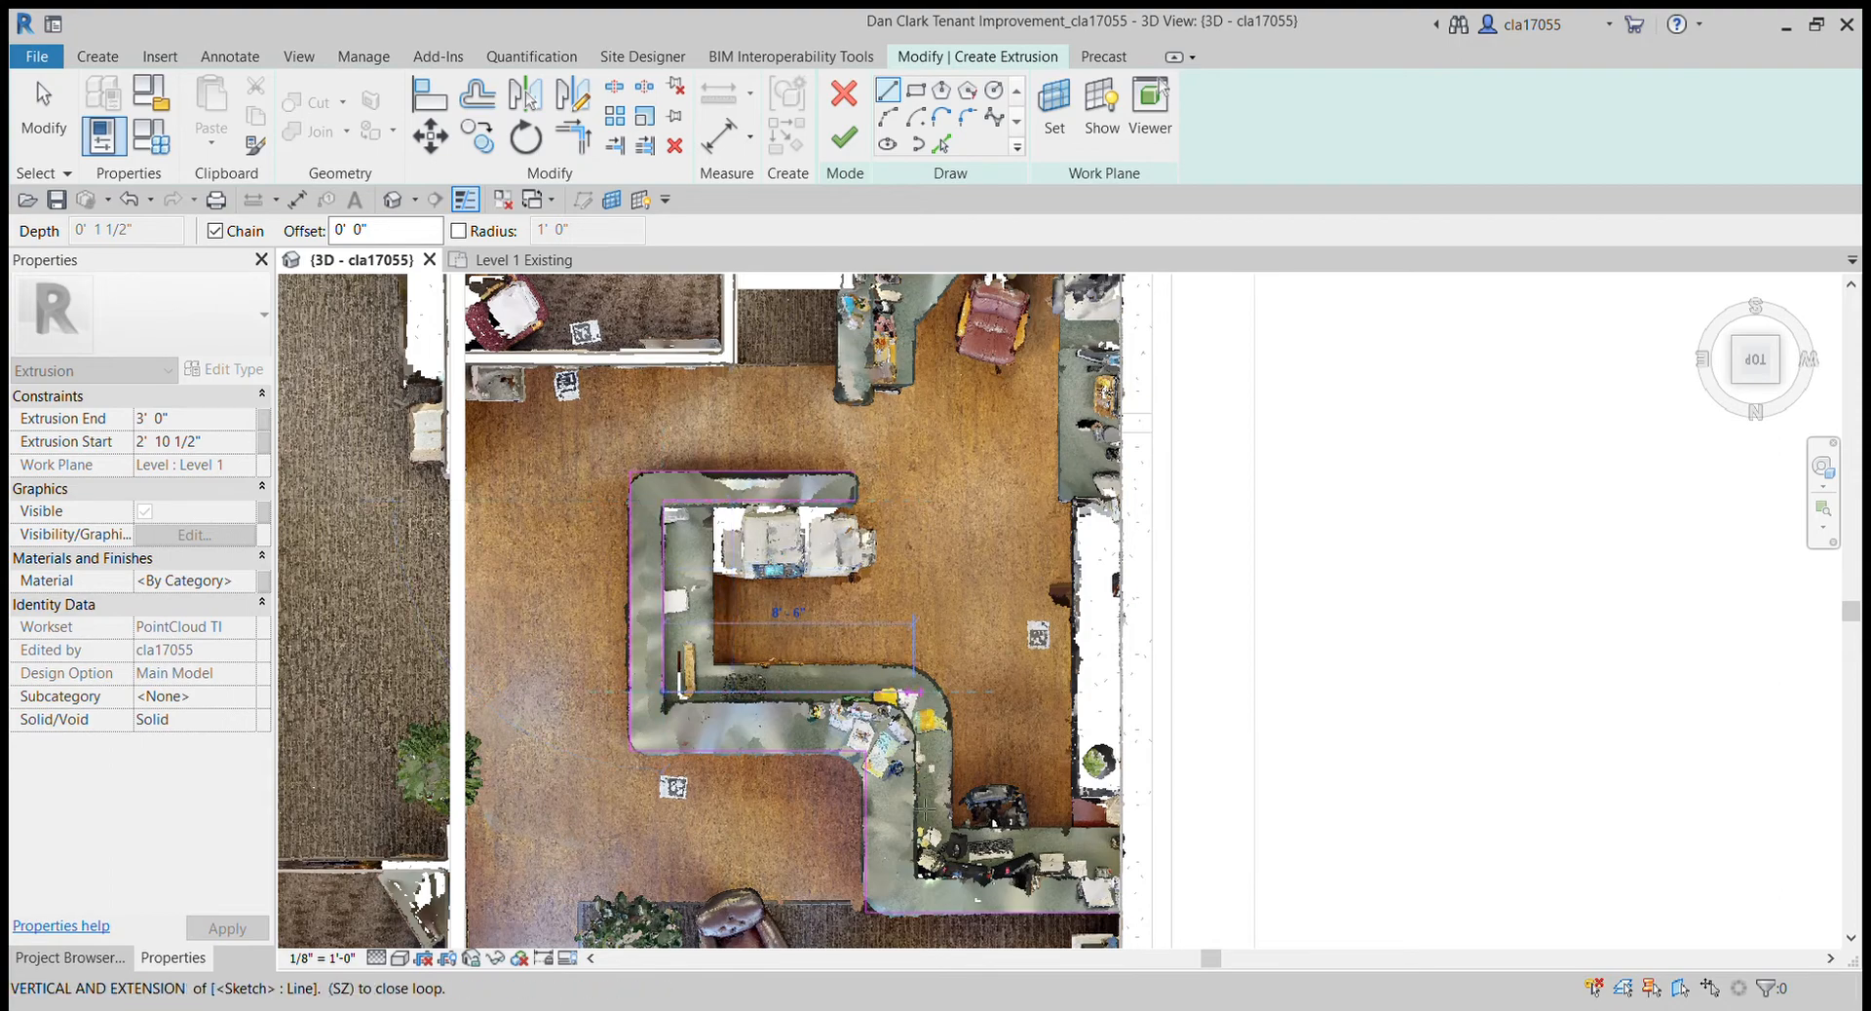
pyautogui.click(916, 870)
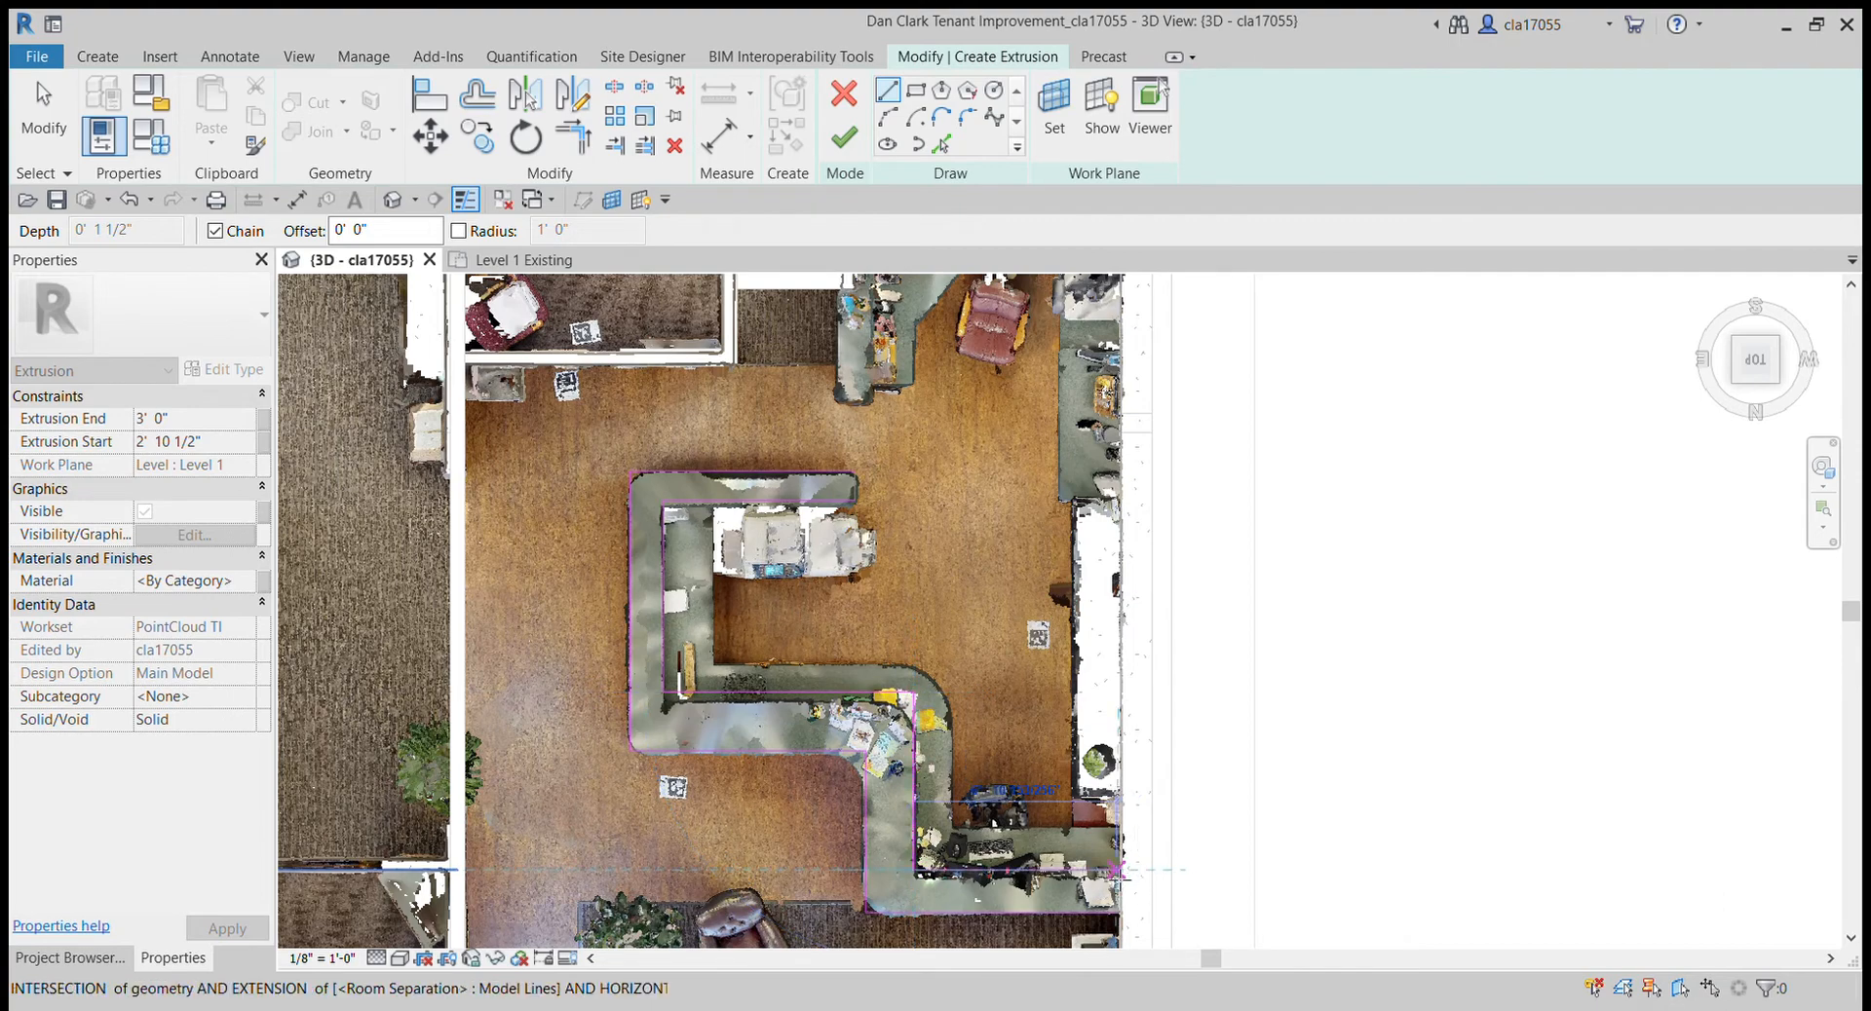
pyautogui.click(1118, 870)
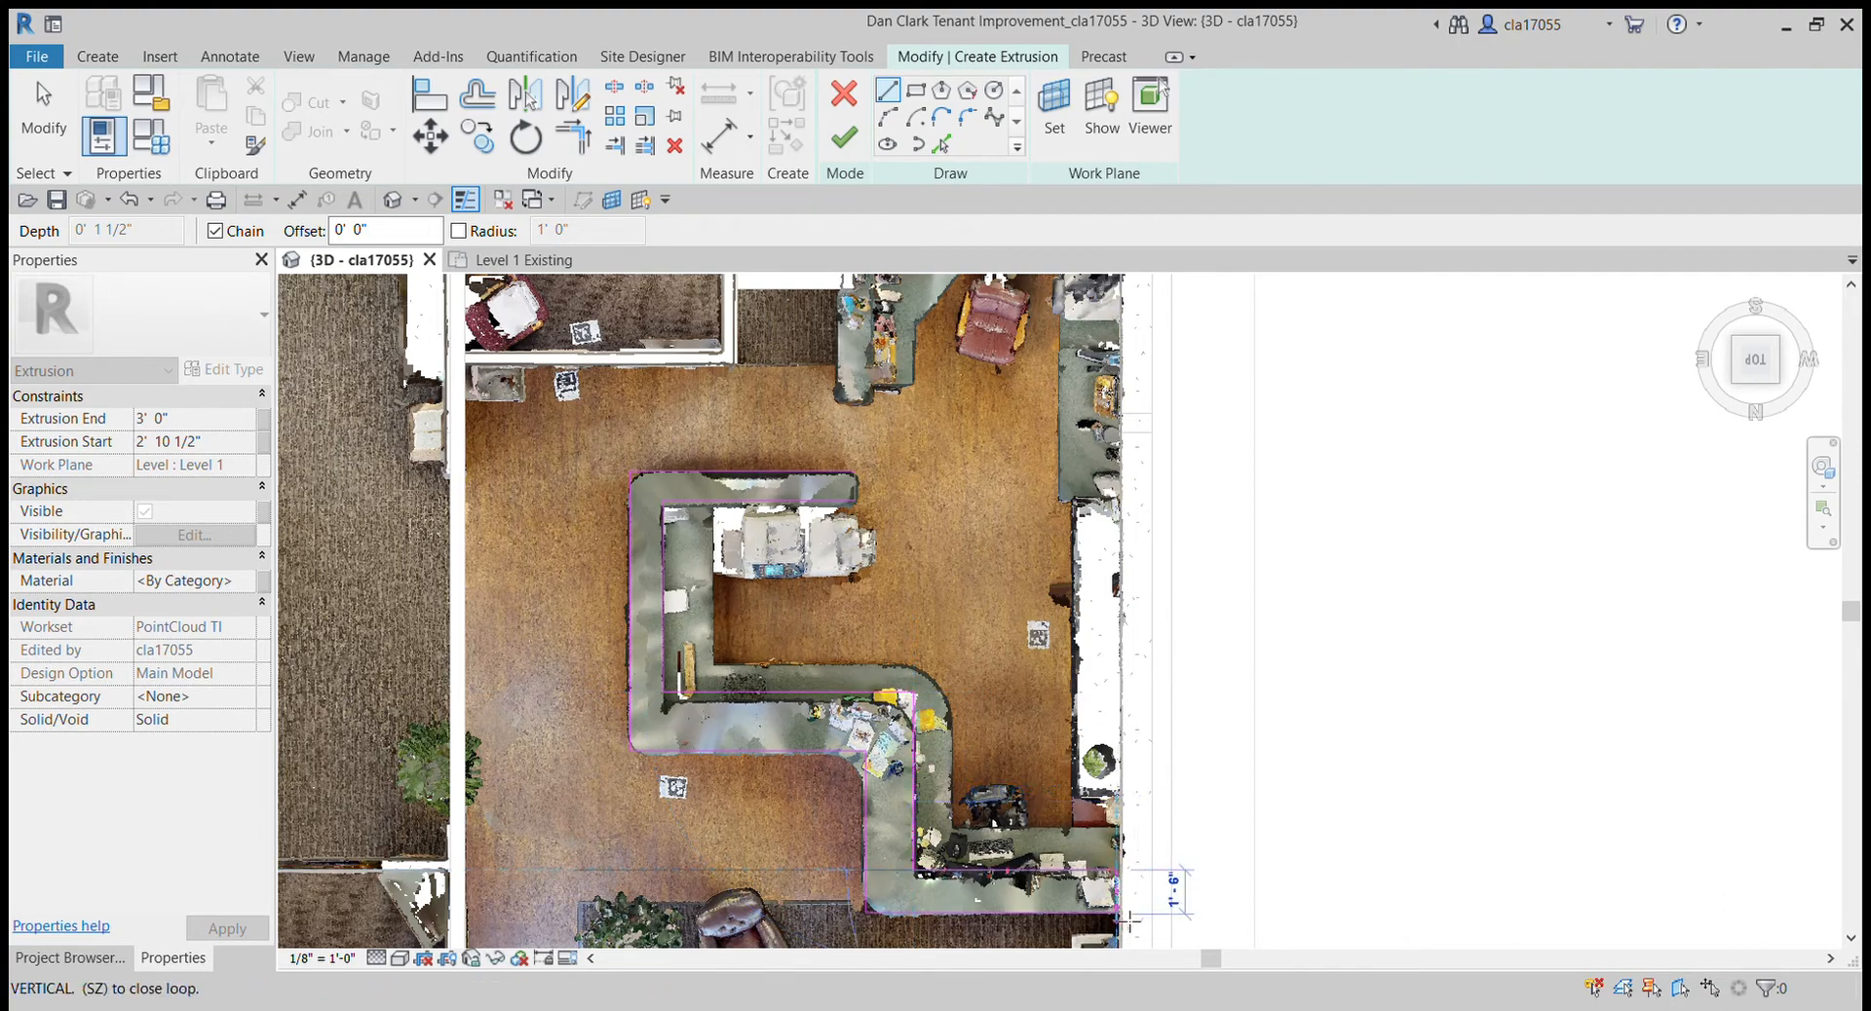
pyautogui.click(1118, 913)
pyautogui.scroll(1, 1128, 921)
pyautogui.scroll(2, 1112, 831)
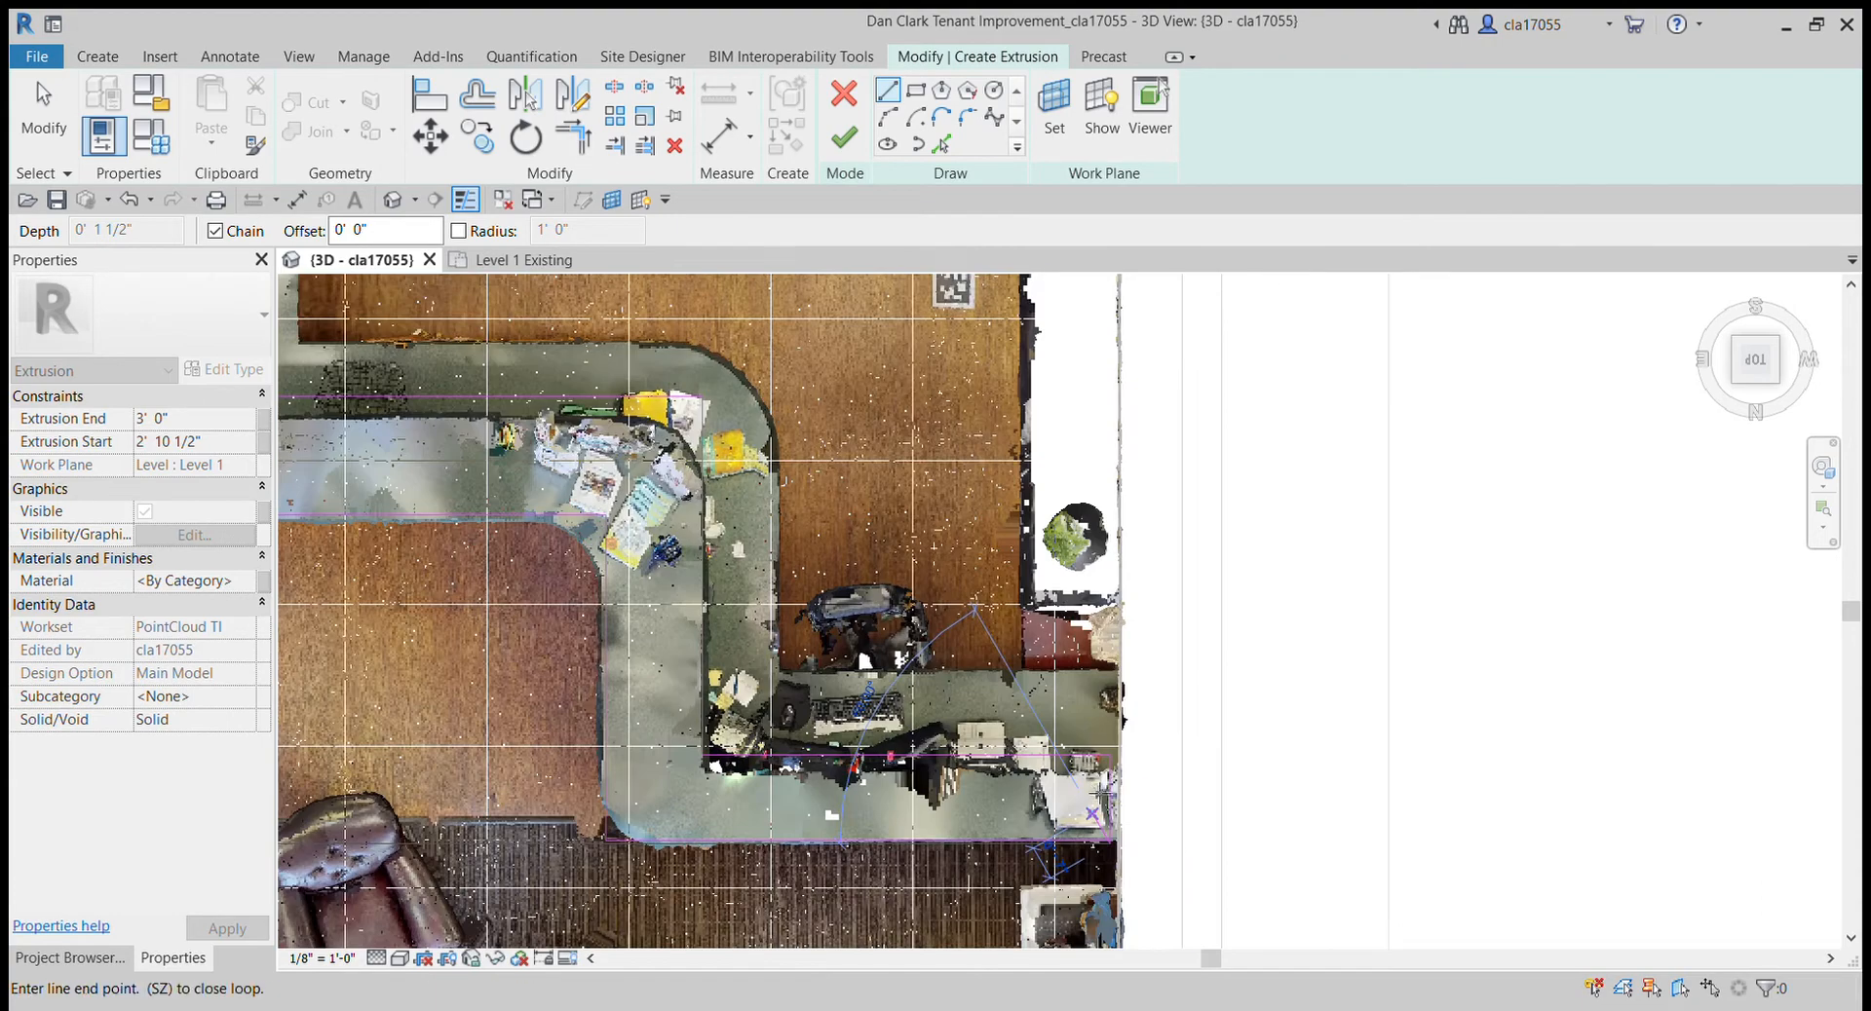
pyautogui.press('Escape')
pyautogui.press('Escape')
# - Fillet the outline's outer corner beside the lounge armchair to follow the rounded counter in the point cloud
pyautogui.scroll(-2, 1063, 800)
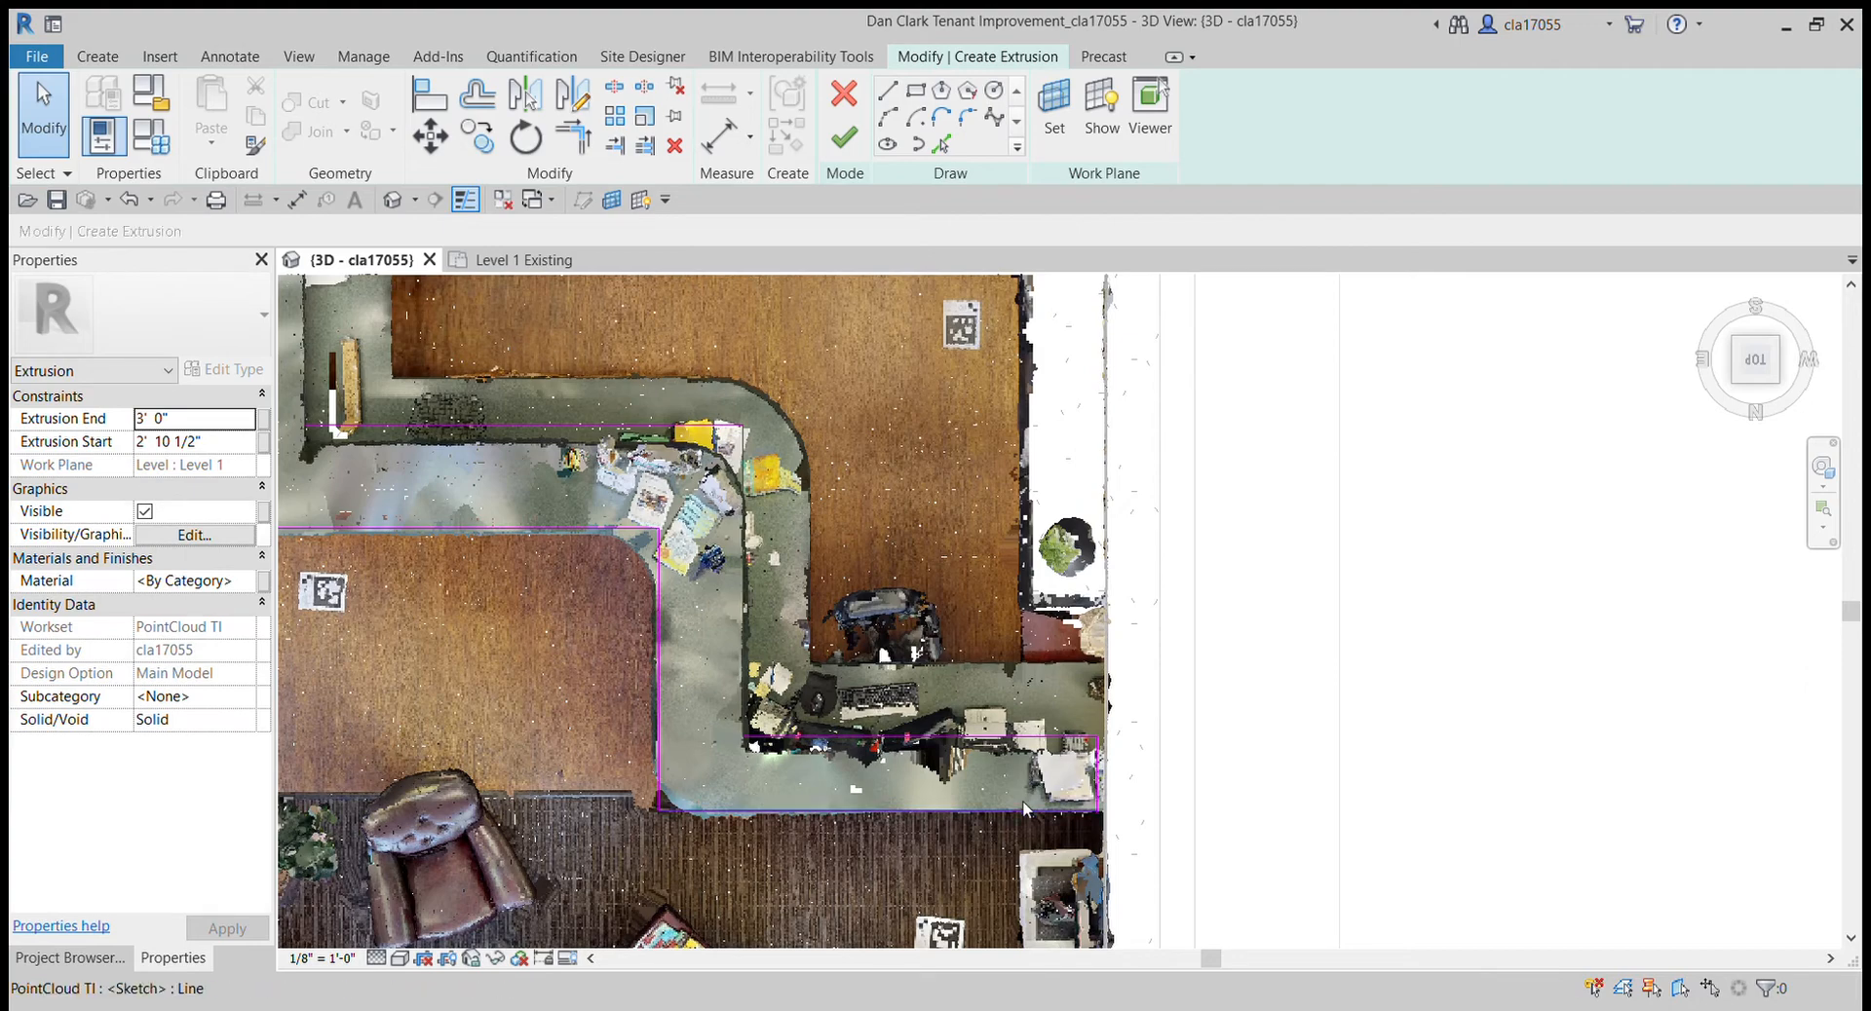
pyautogui.press('o')
pyautogui.press('f')
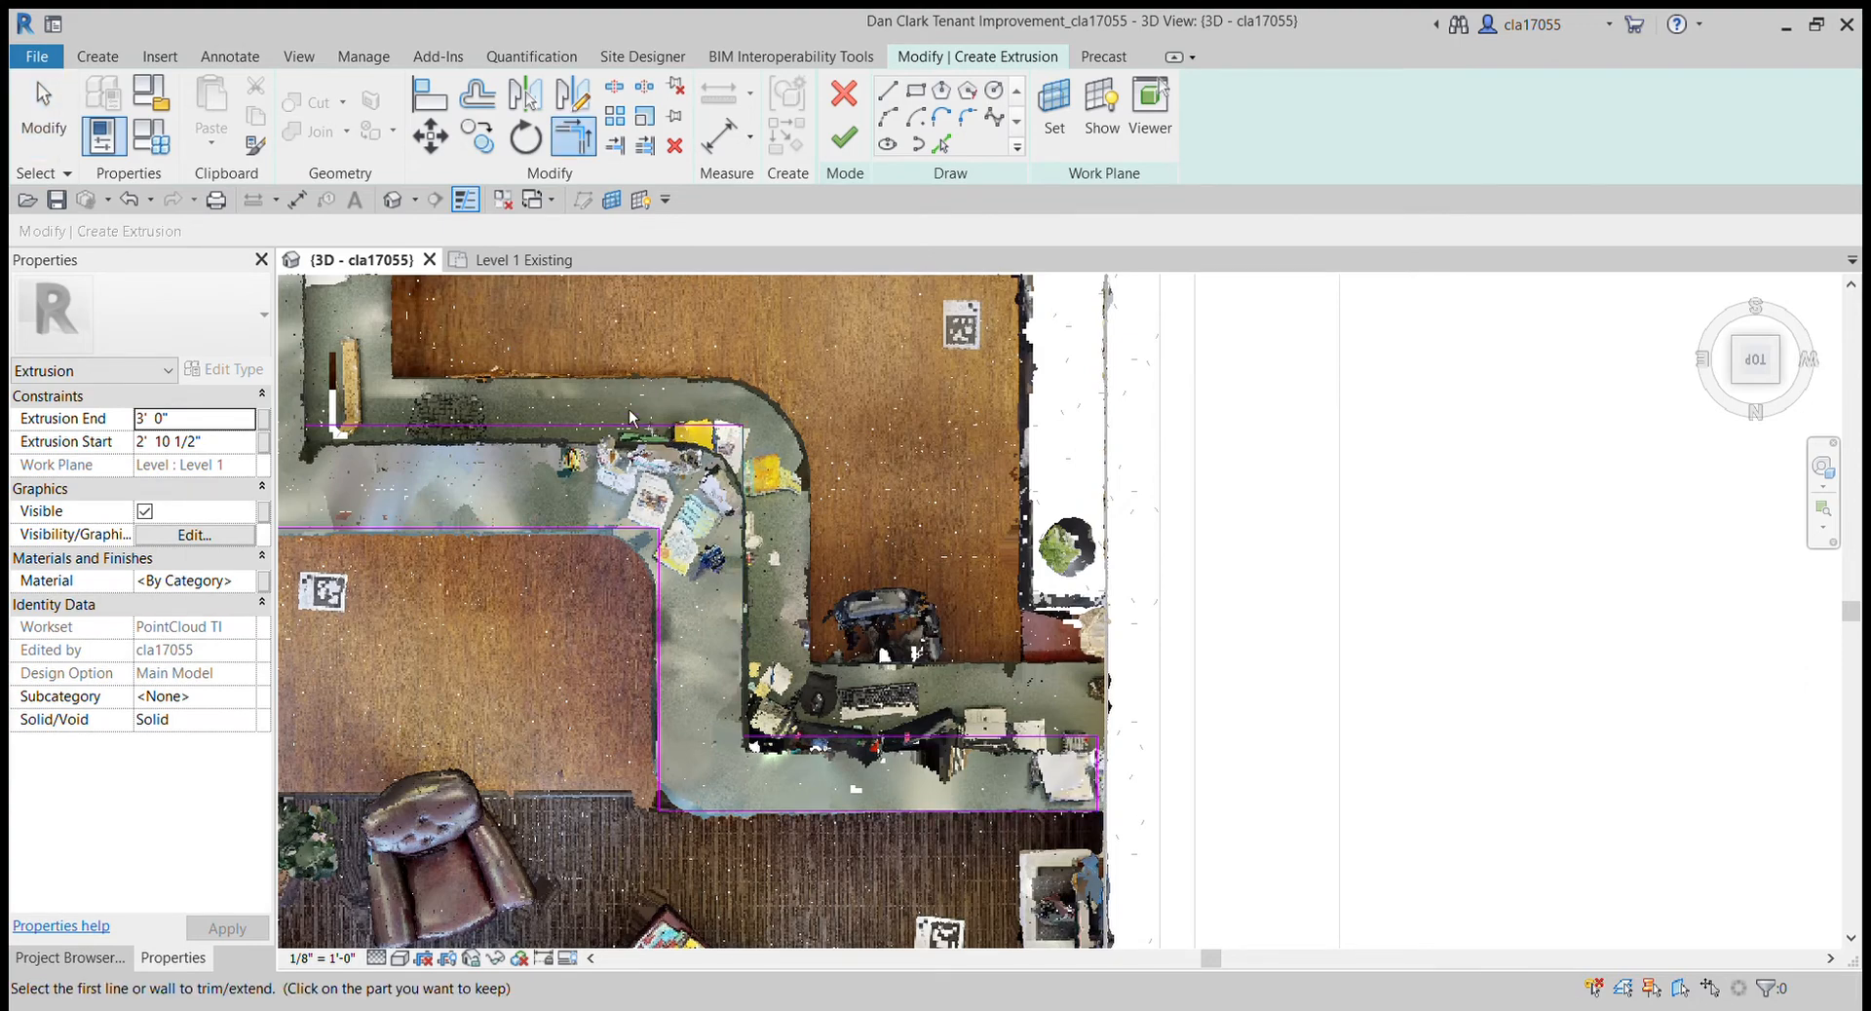
pyautogui.click(967, 118)
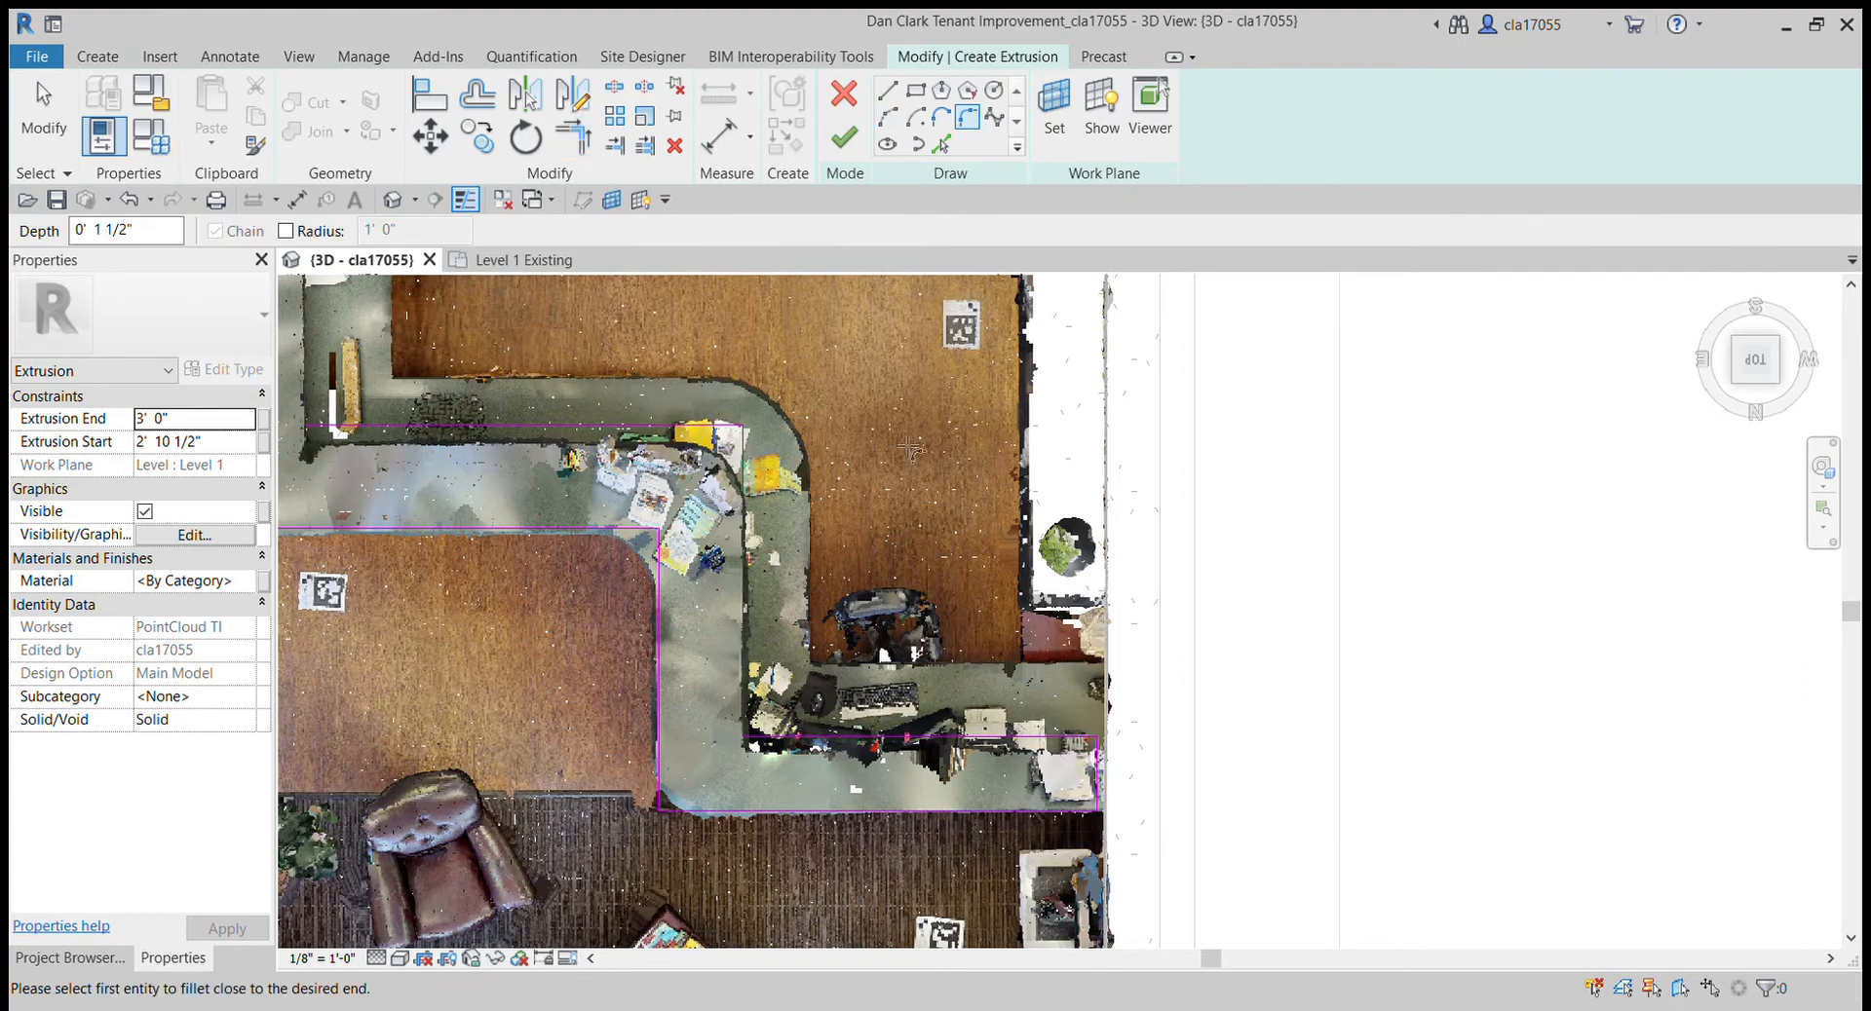
pyautogui.click(749, 812)
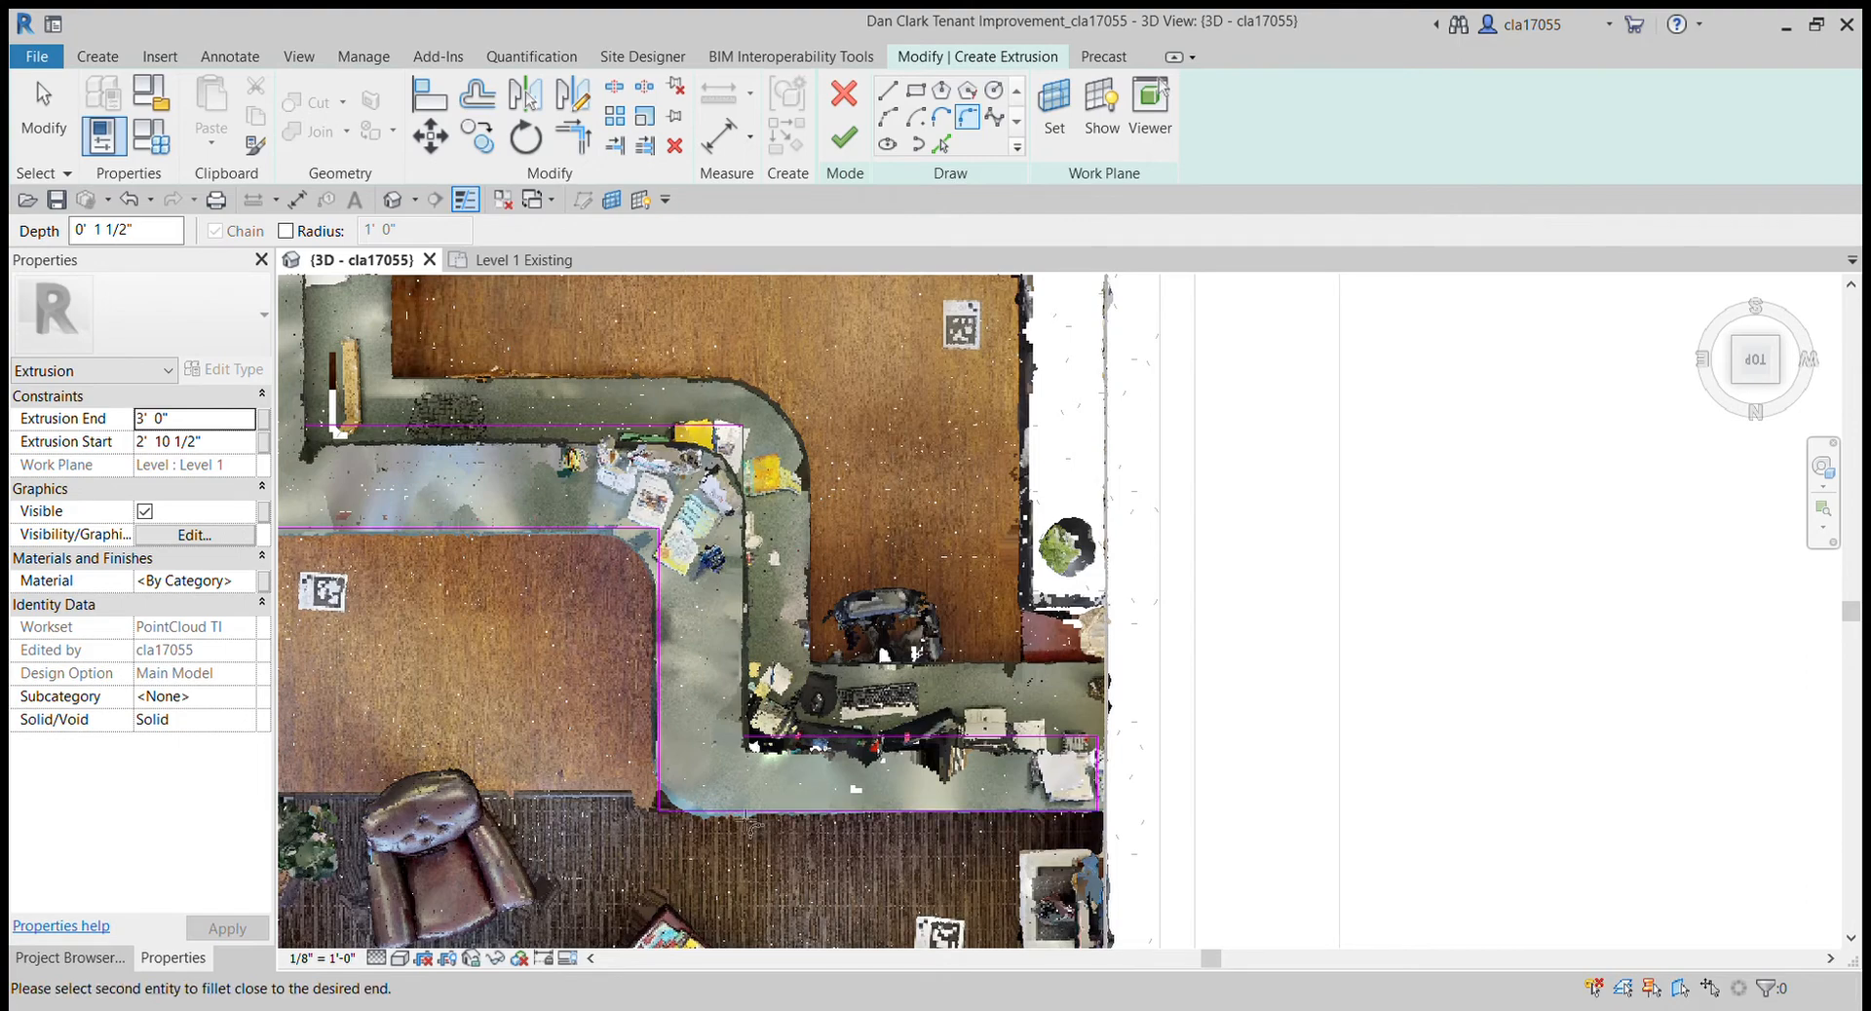
pyautogui.click(654, 785)
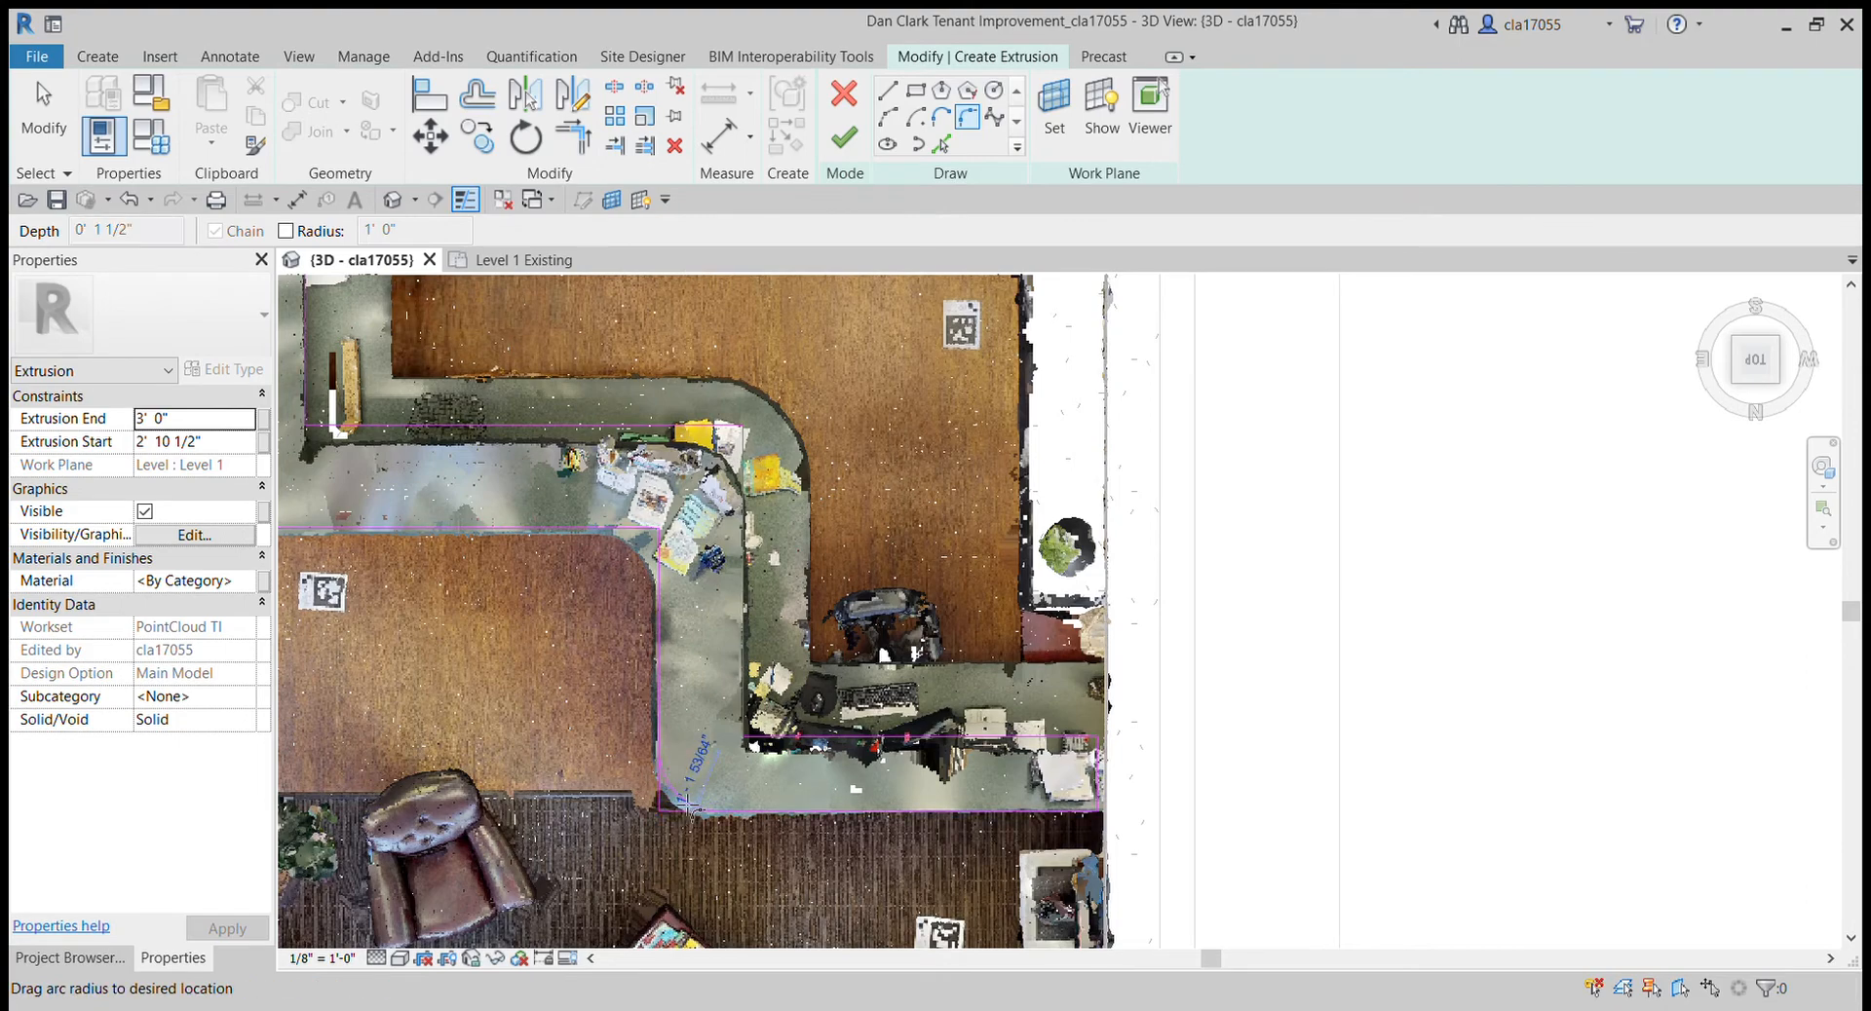
pyautogui.click(682, 791)
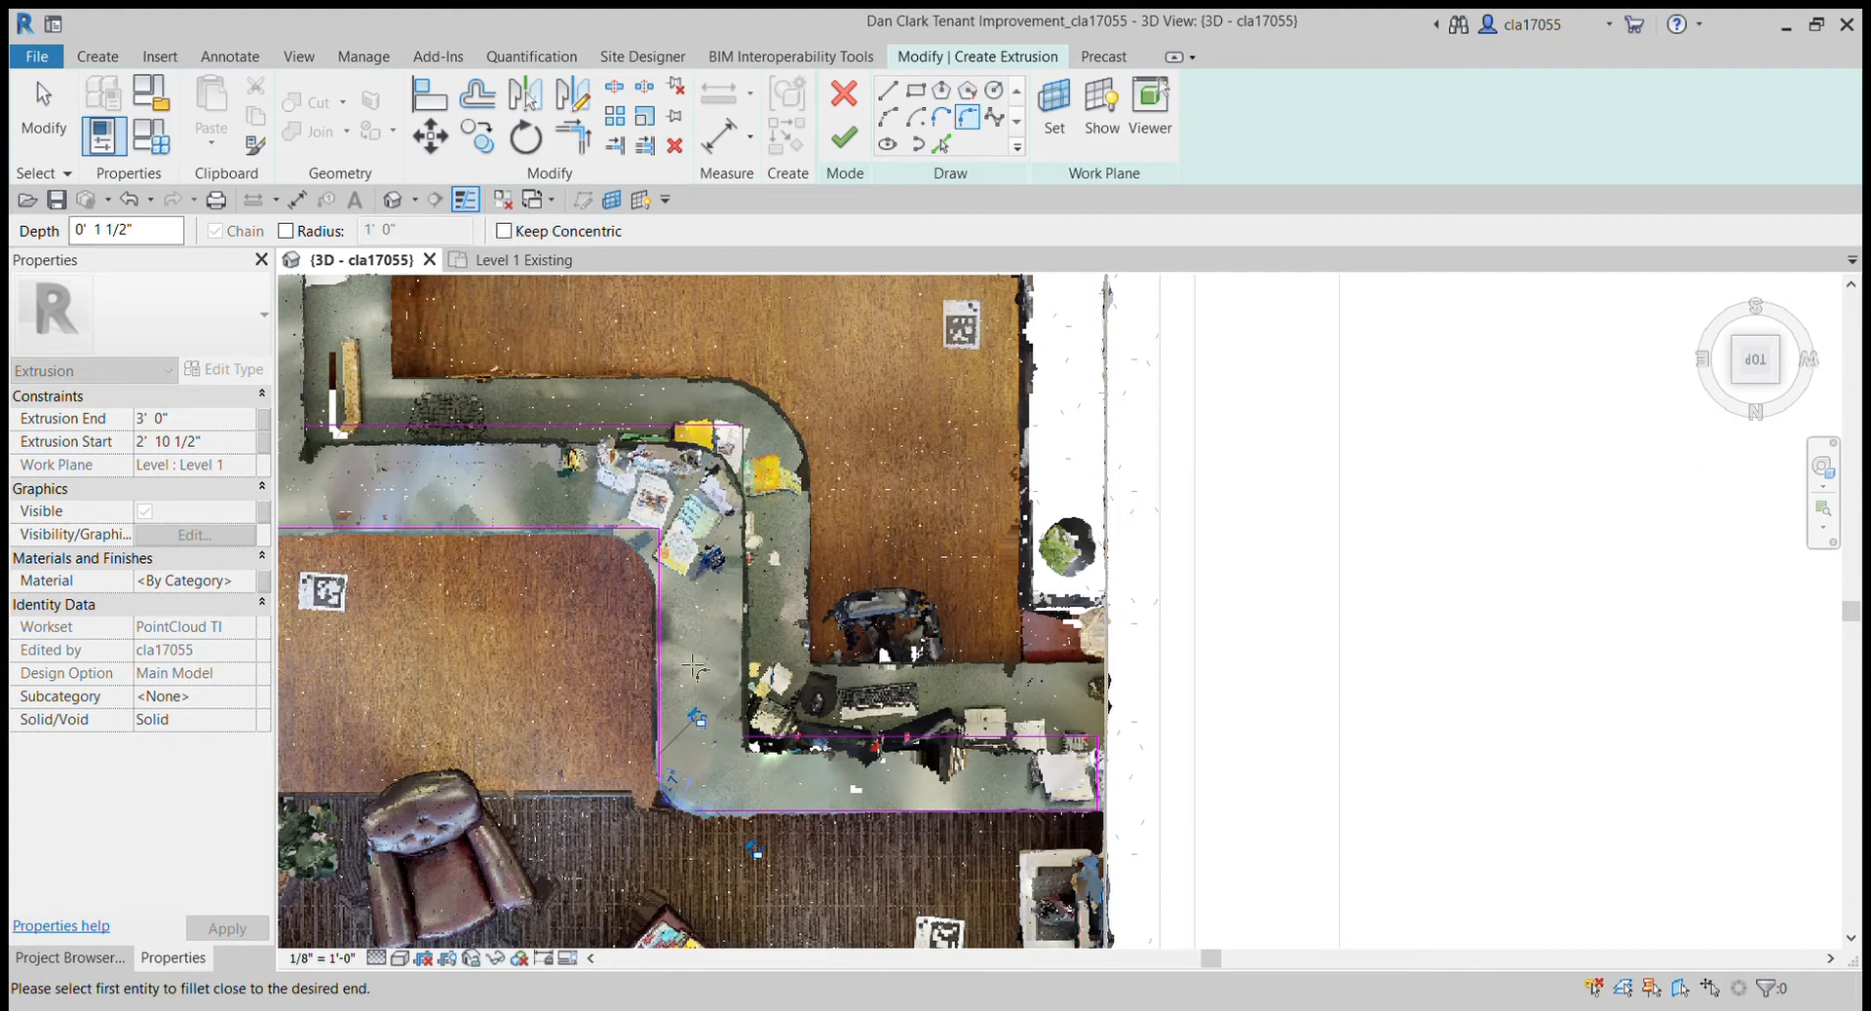
# - Fillet the outline's inner-edge corner at the paper-covered bend of the counter
pyautogui.click(765, 514)
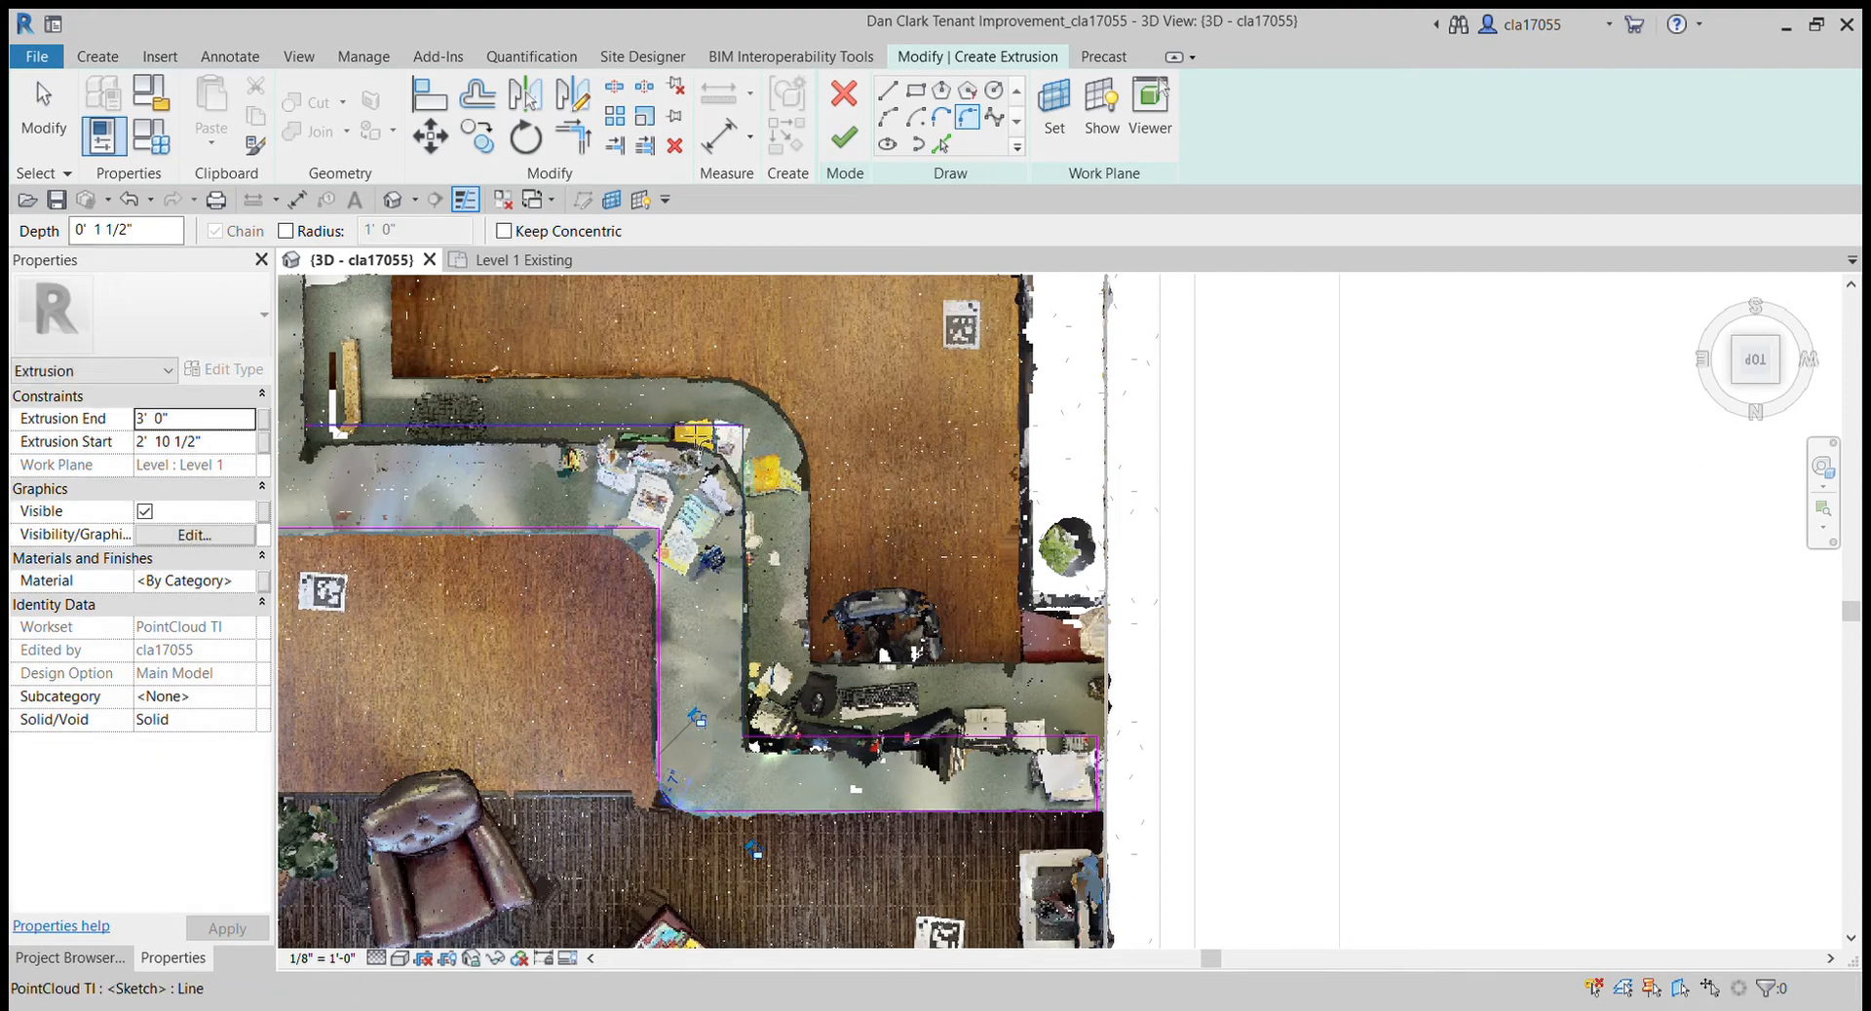
pyautogui.click(721, 426)
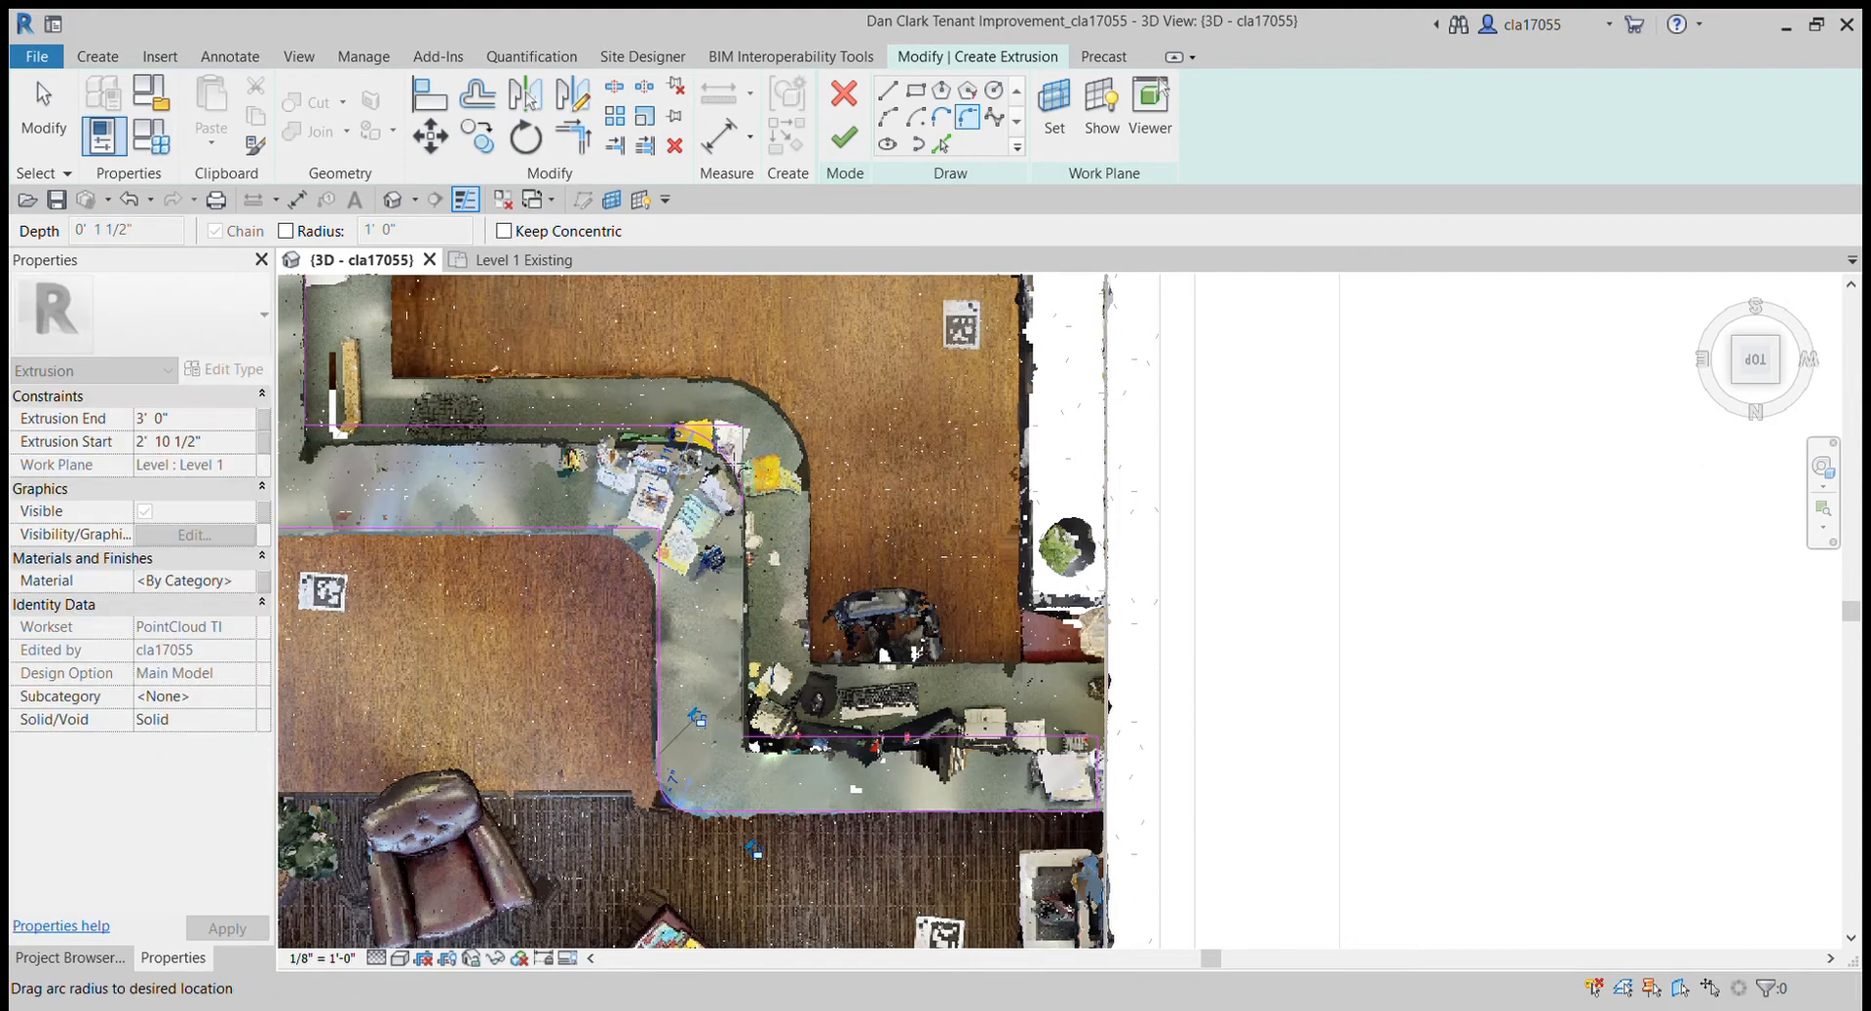
pyautogui.click(703, 450)
pyautogui.press('Escape')
# - Move the inner-edge line onto the scanned counter edge and adjust the adjoining fillet arc to match the bend
pyautogui.click(616, 433)
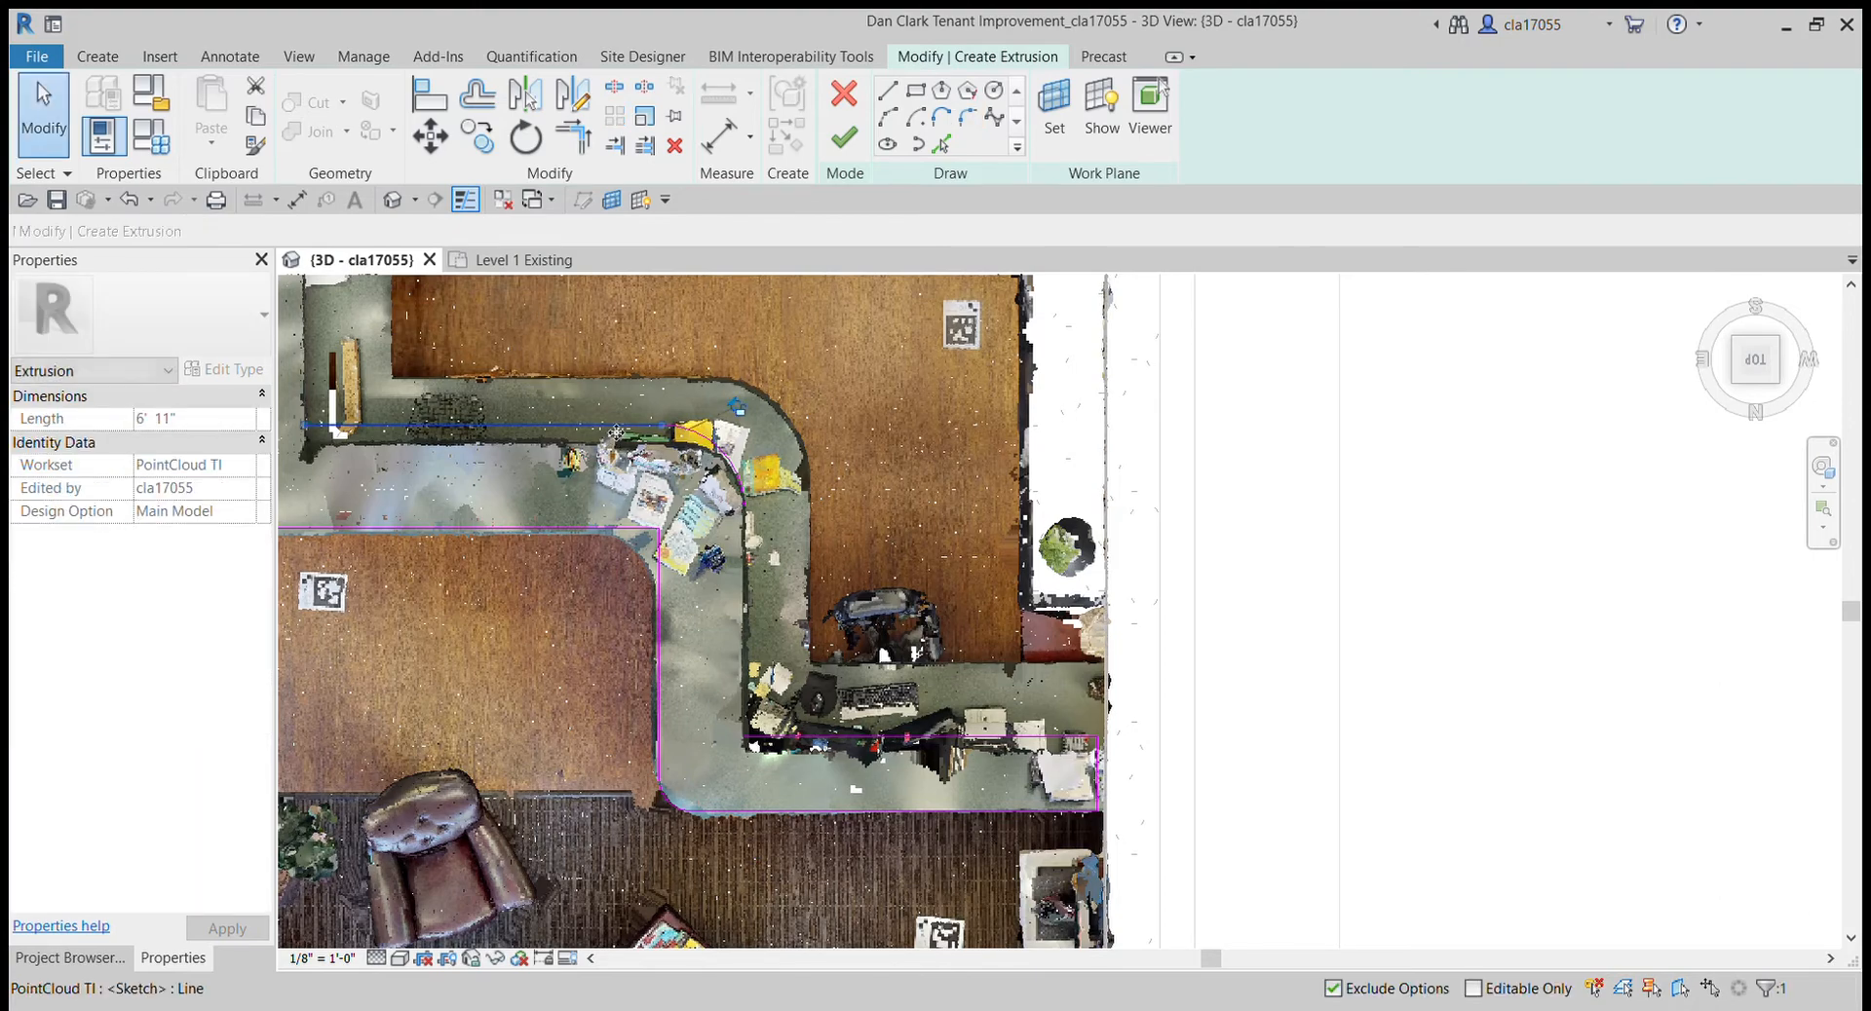
pyautogui.moveTo(615, 432); pyautogui.dragTo(606, 425)
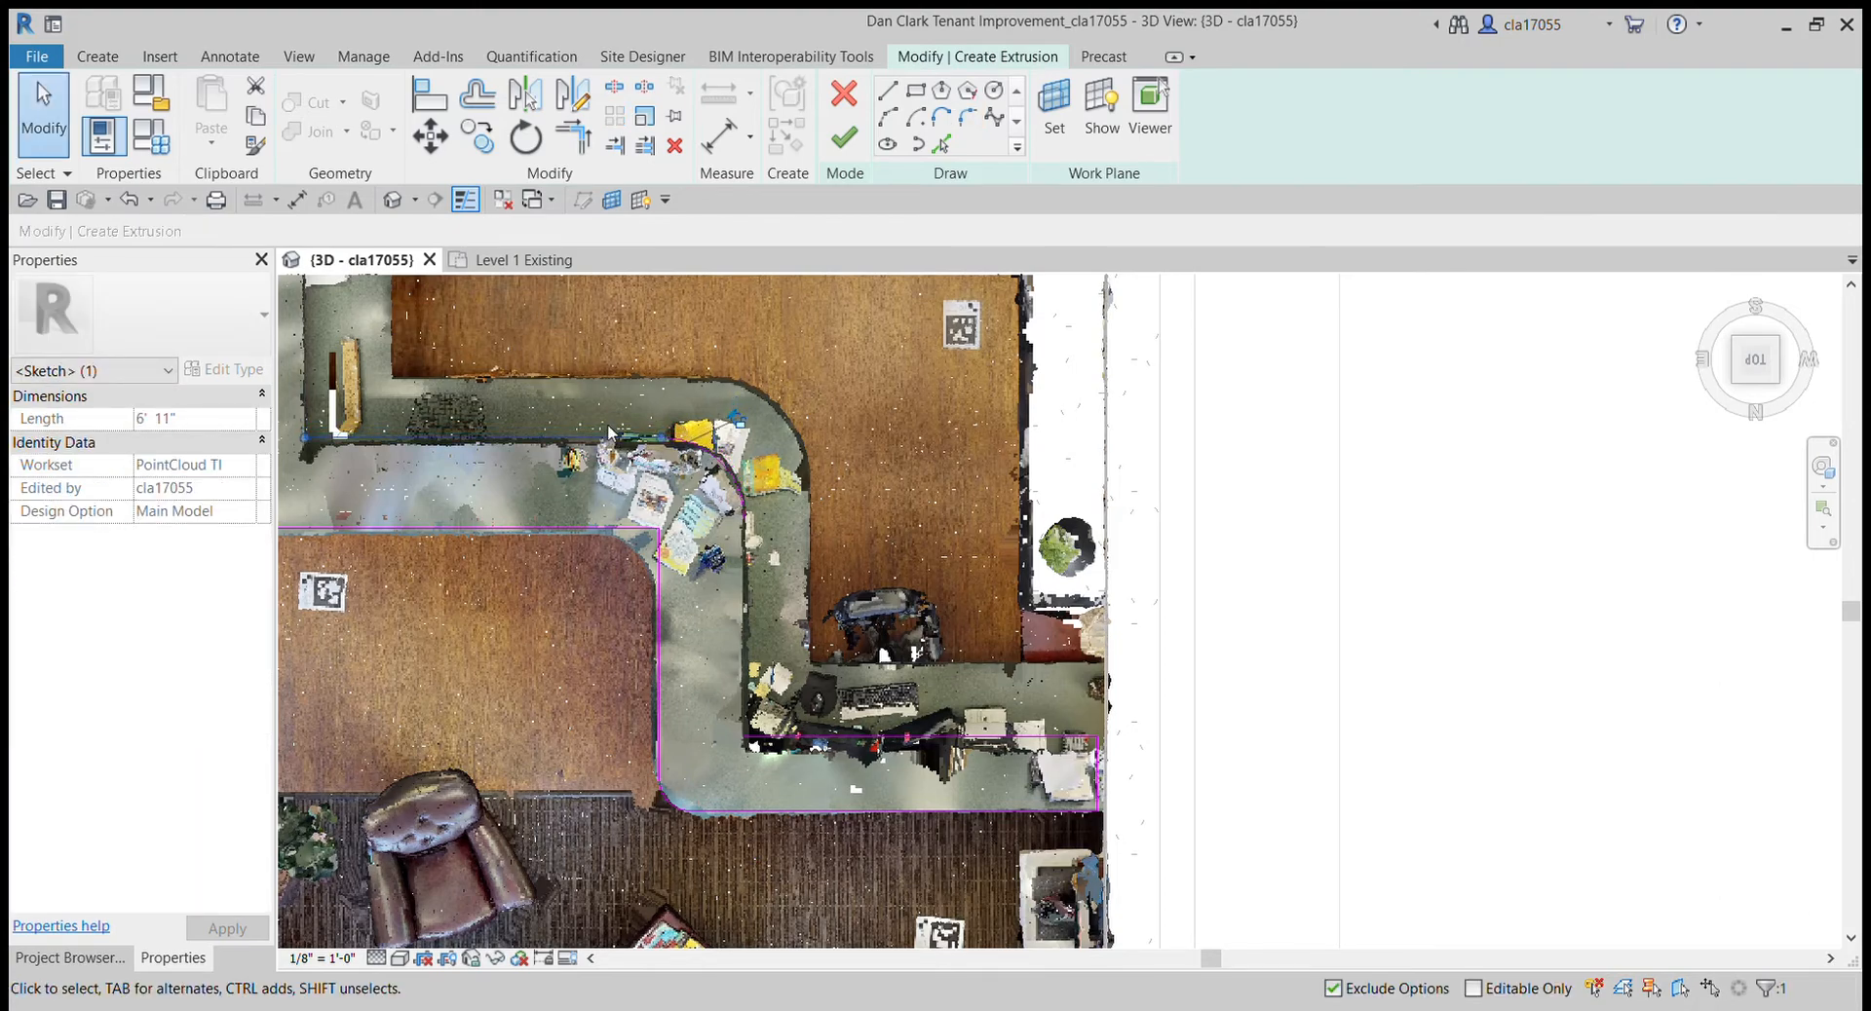
pyautogui.click(712, 475)
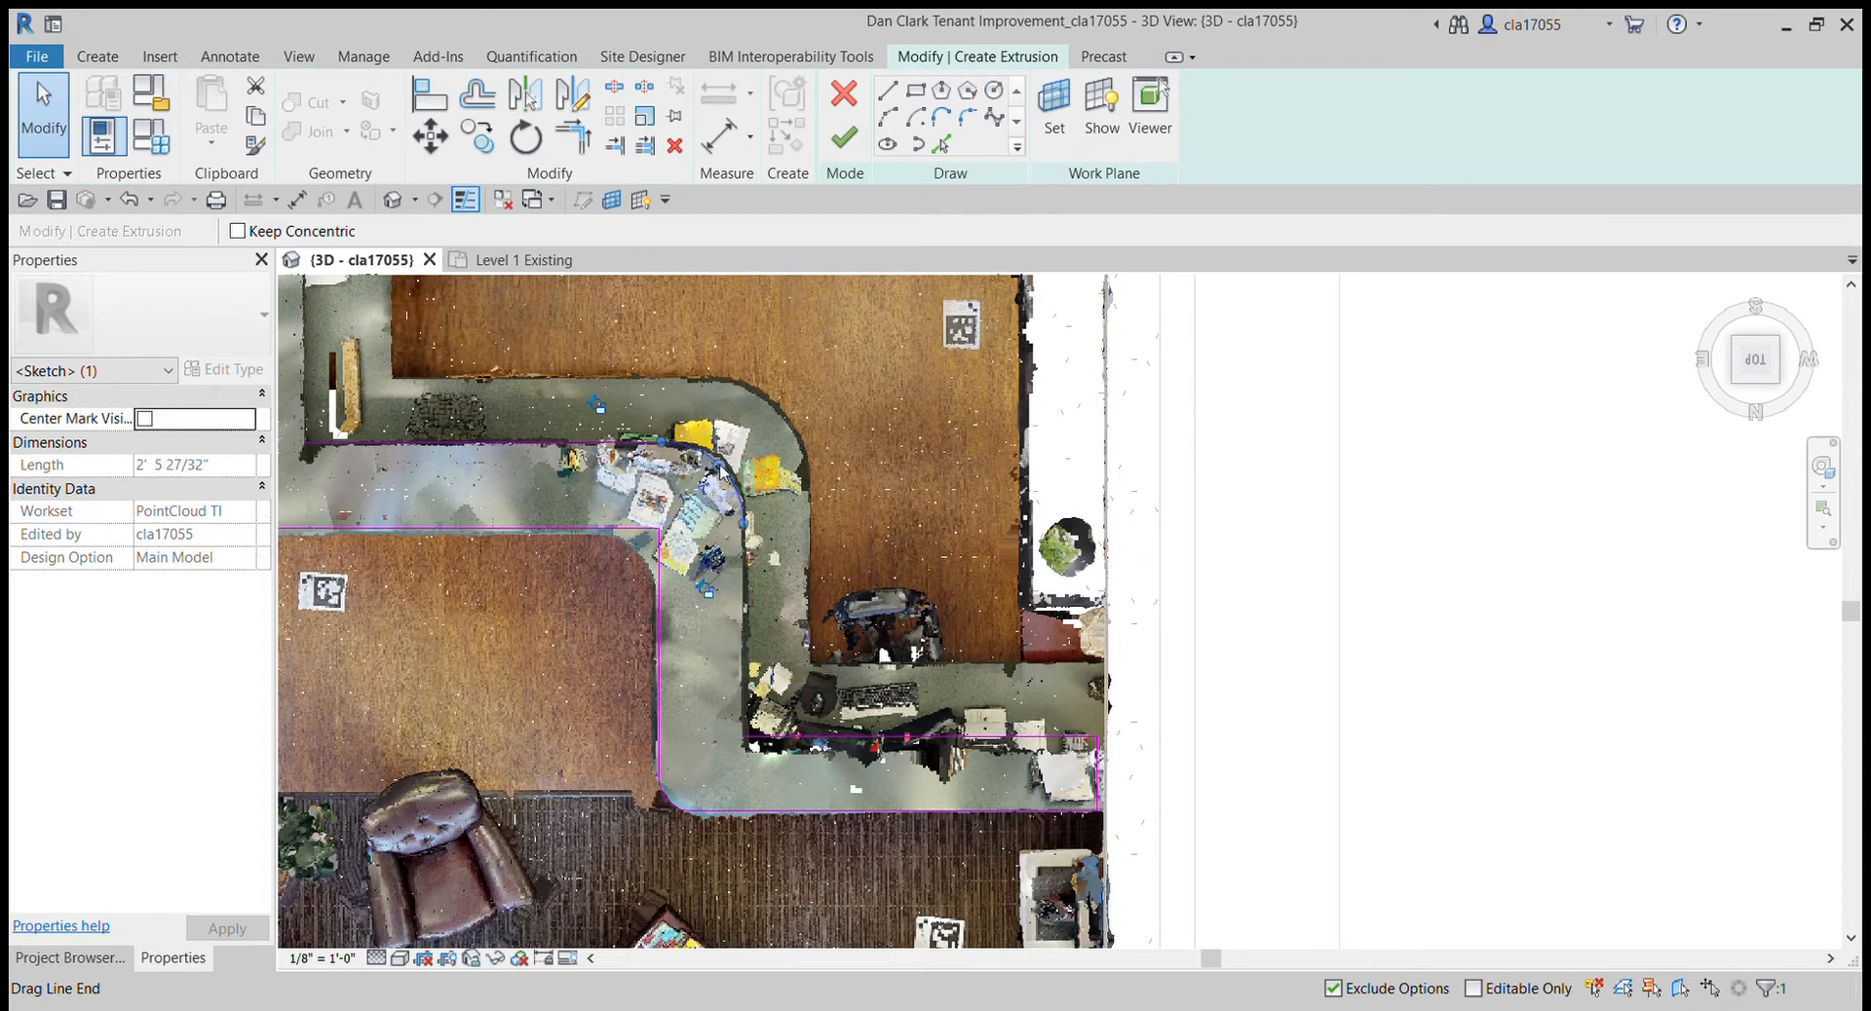
pyautogui.moveTo(719, 466); pyautogui.dragTo(726, 460)
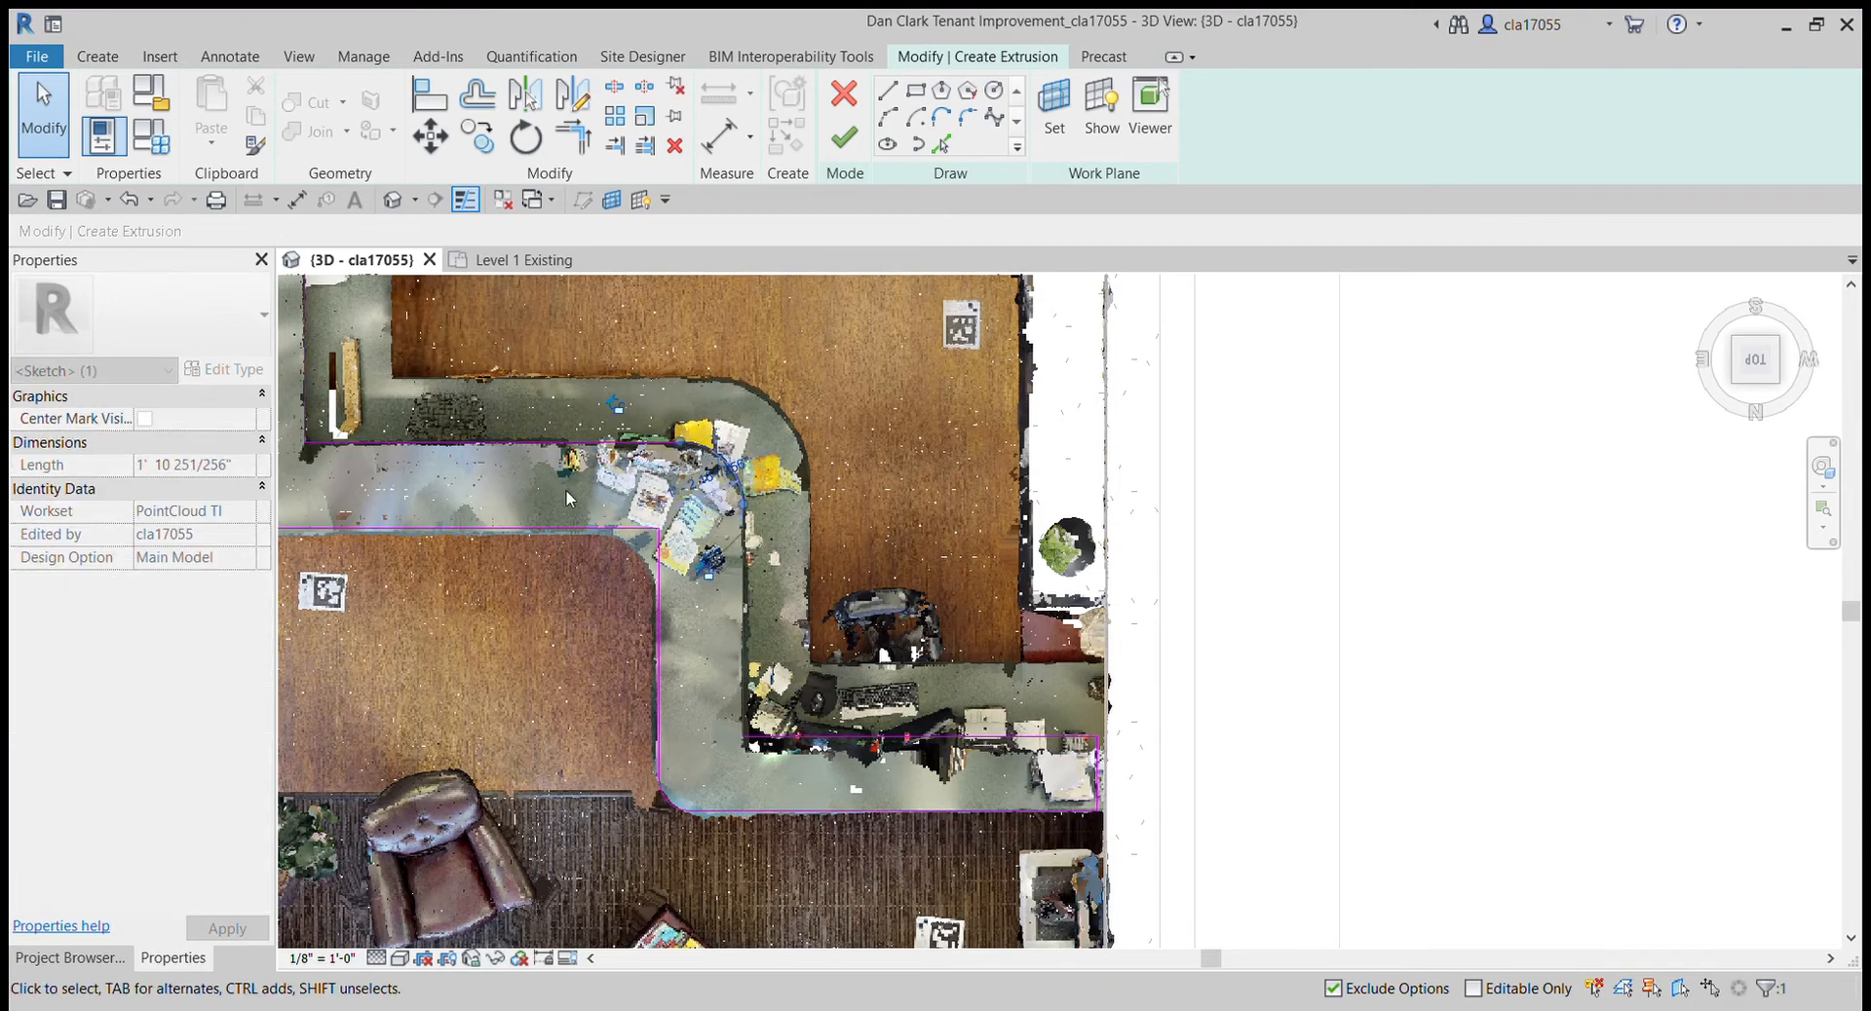
# - Fillet the outline's concave outer corner opposite the inner bend to follow the scanned counter
pyautogui.click(967, 118)
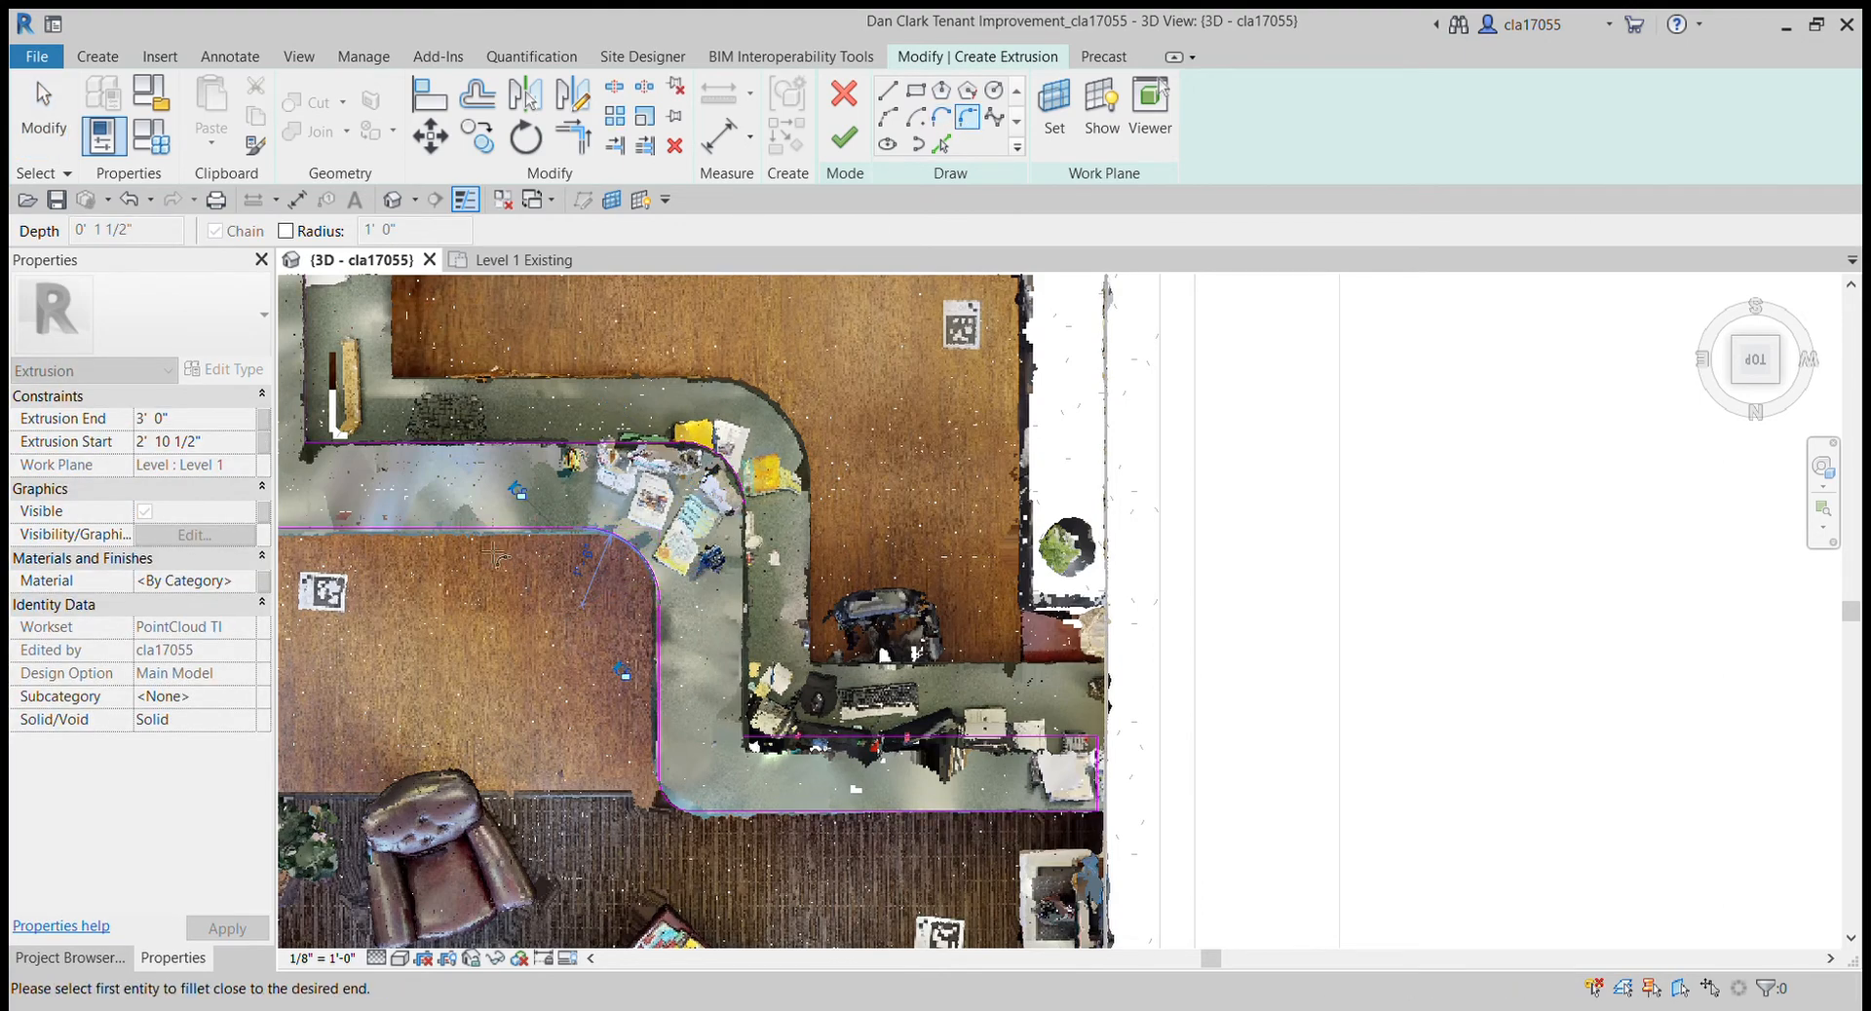
# - Fillet the outline's outer corner beside the QR target on the open floor to follow the rounded scanned counter
pyautogui.moveTo(495, 555); pyautogui.dragTo(838, 641, button='middle')
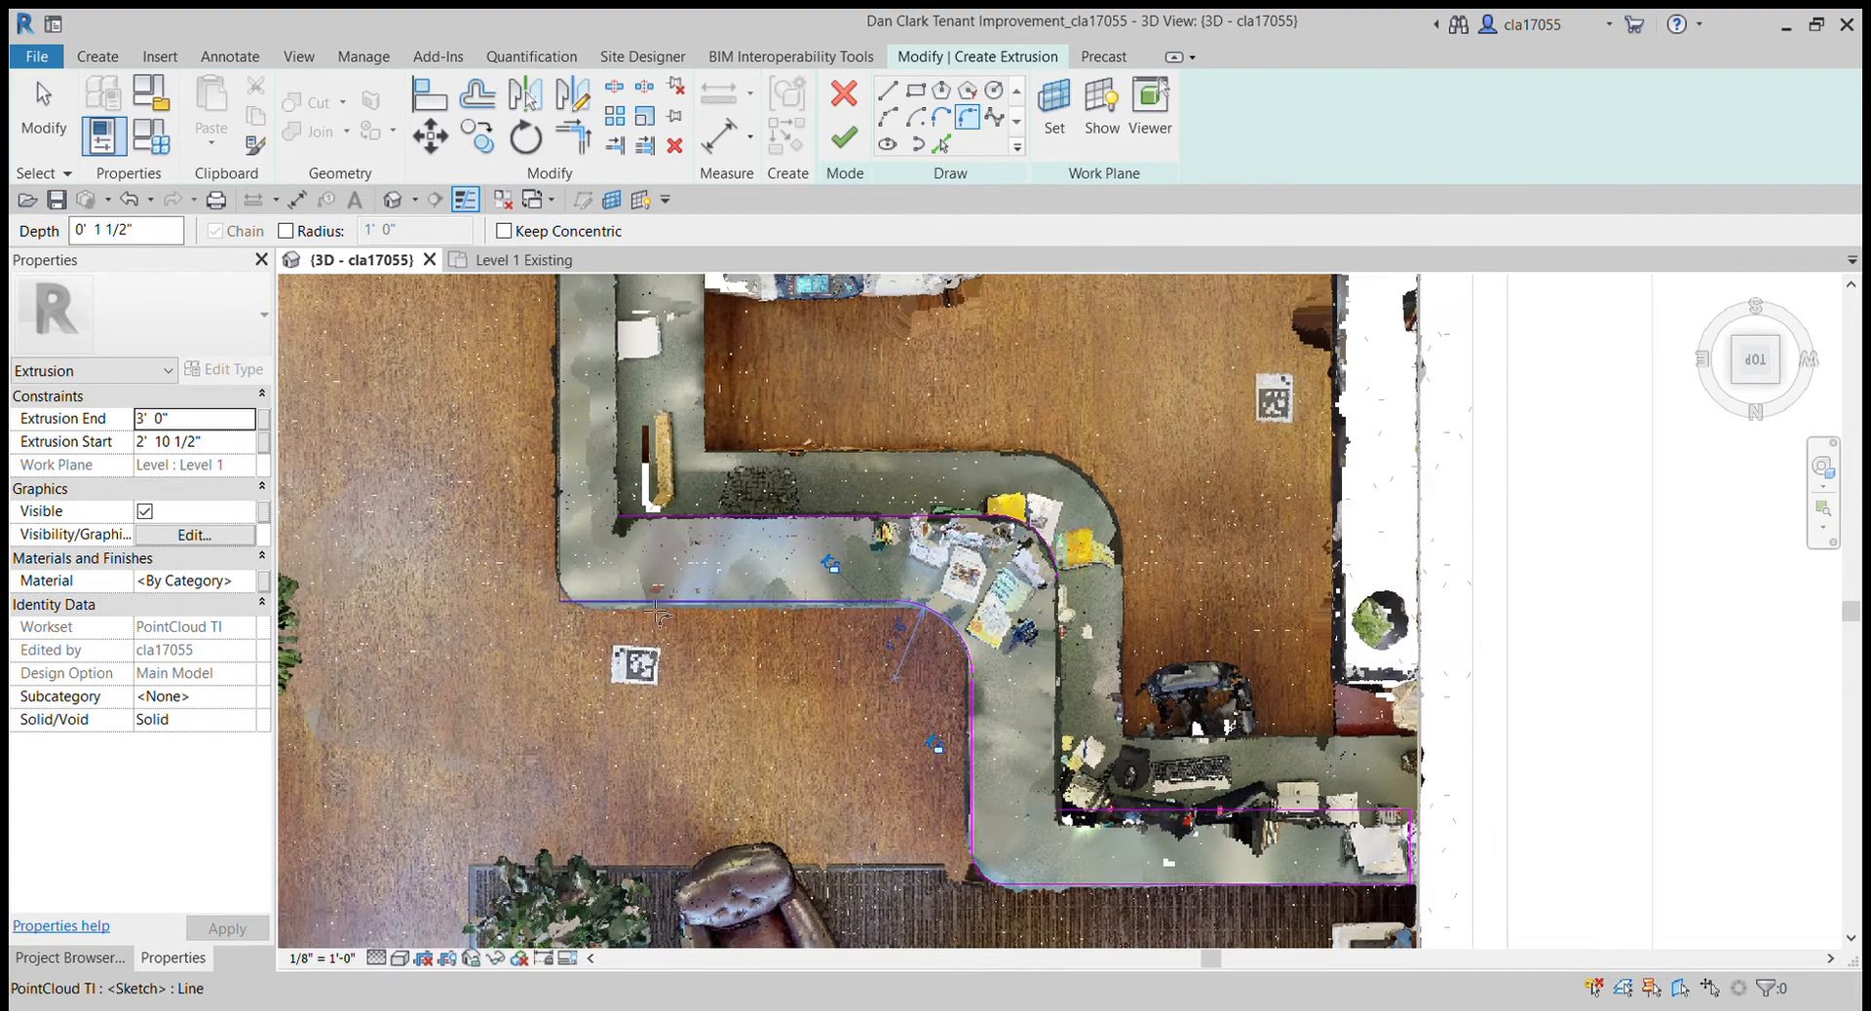
pyautogui.click(612, 599)
pyautogui.click(565, 569)
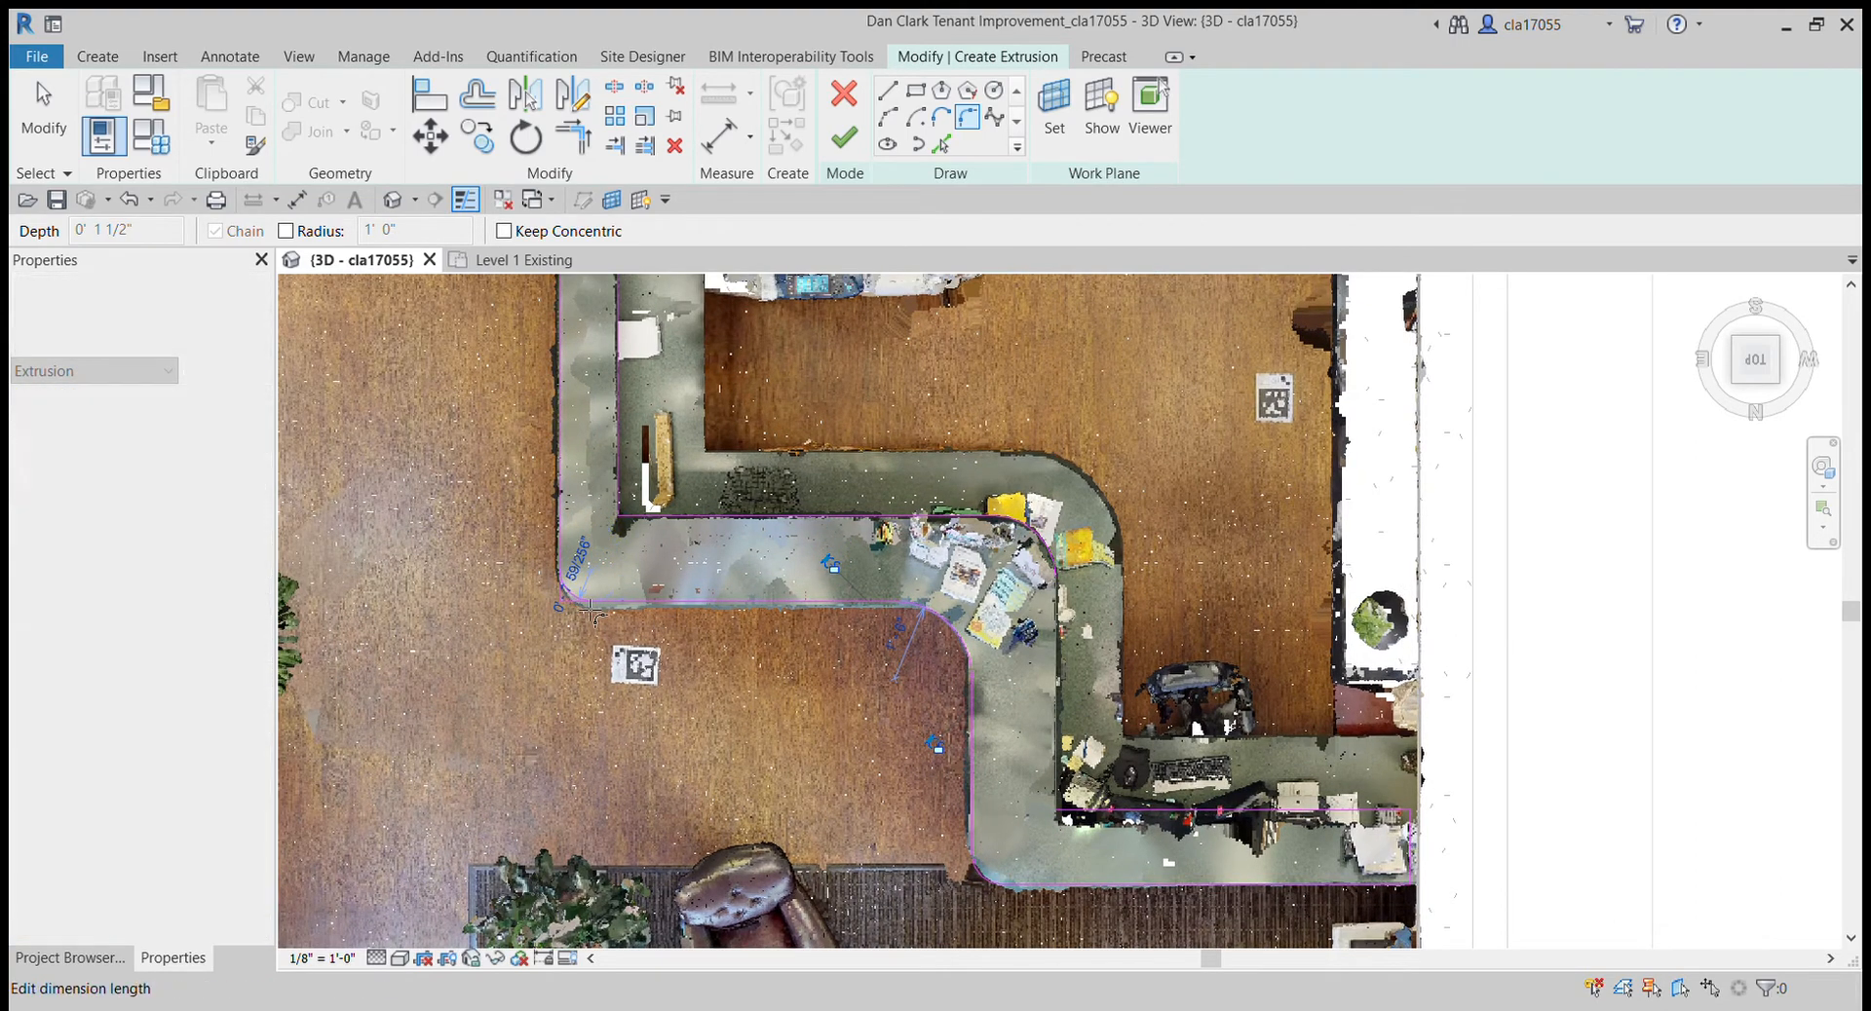
pyautogui.click(589, 609)
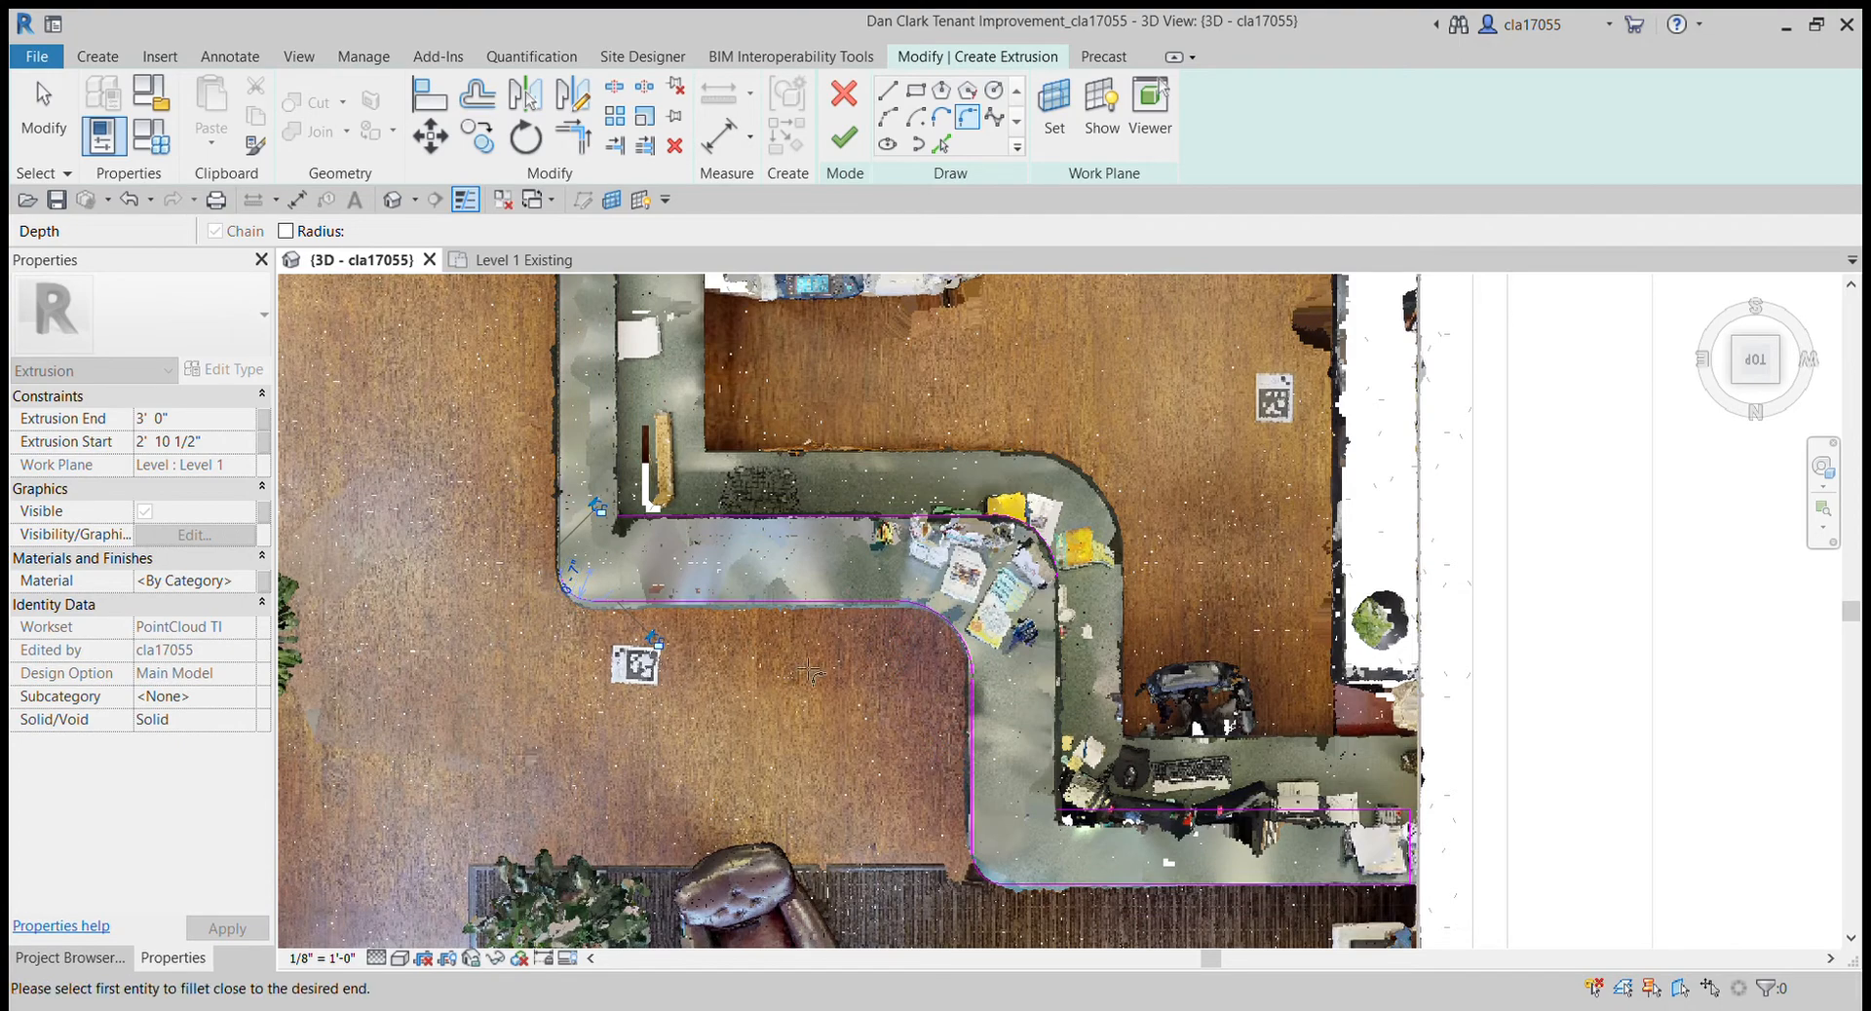
pyautogui.click(777, 596)
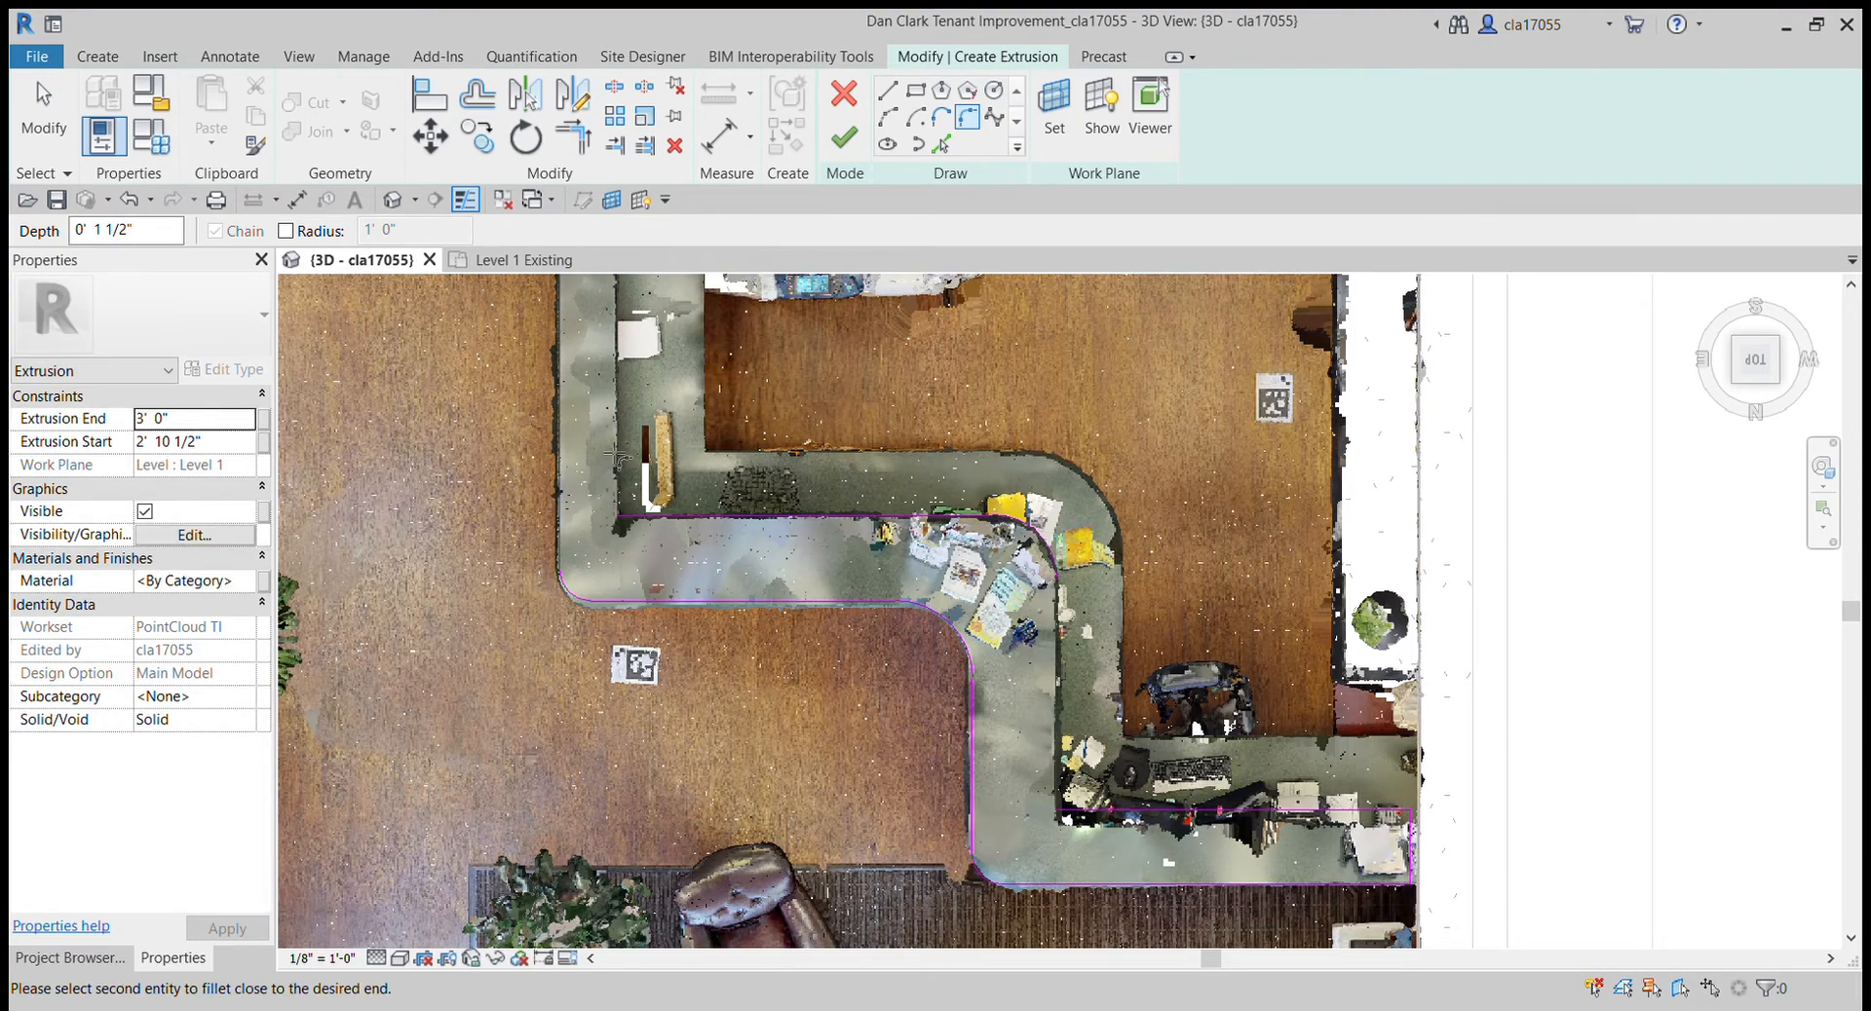
pyautogui.moveTo(617, 455); pyautogui.dragTo(654, 699, button='middle')
pyautogui.click(610, 395)
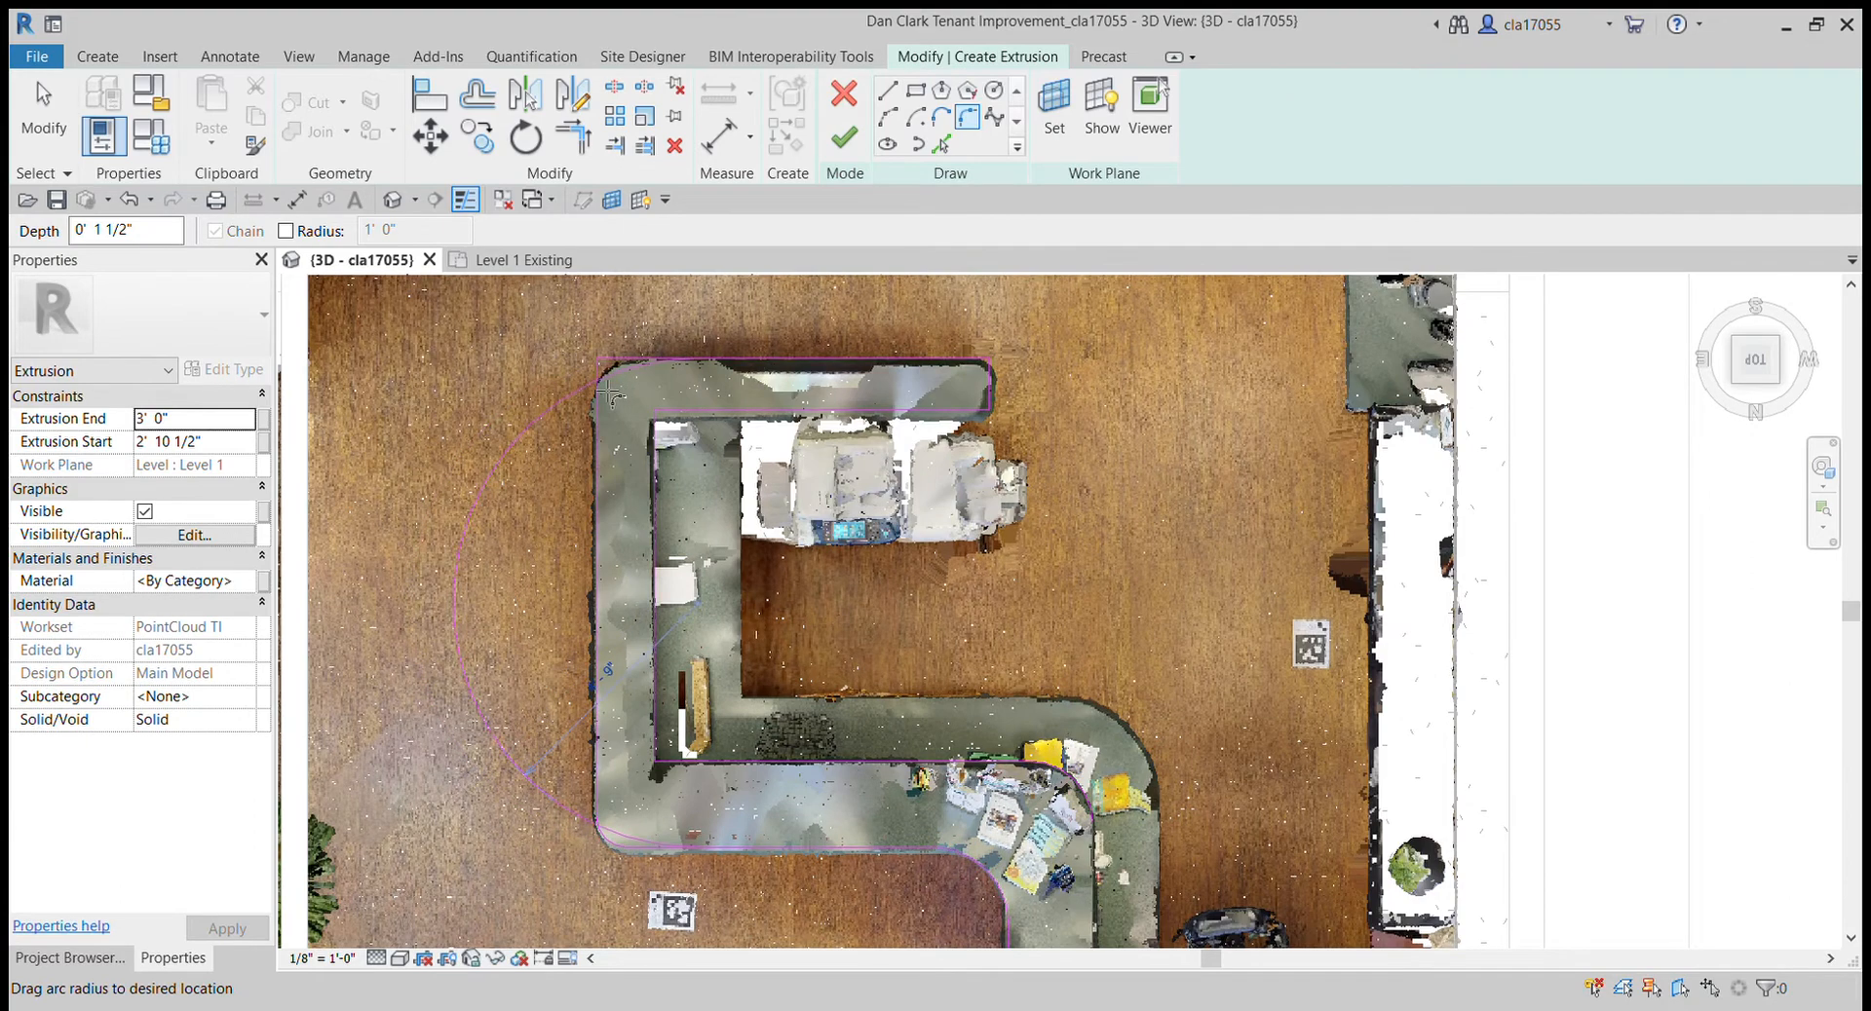
pyautogui.click(611, 394)
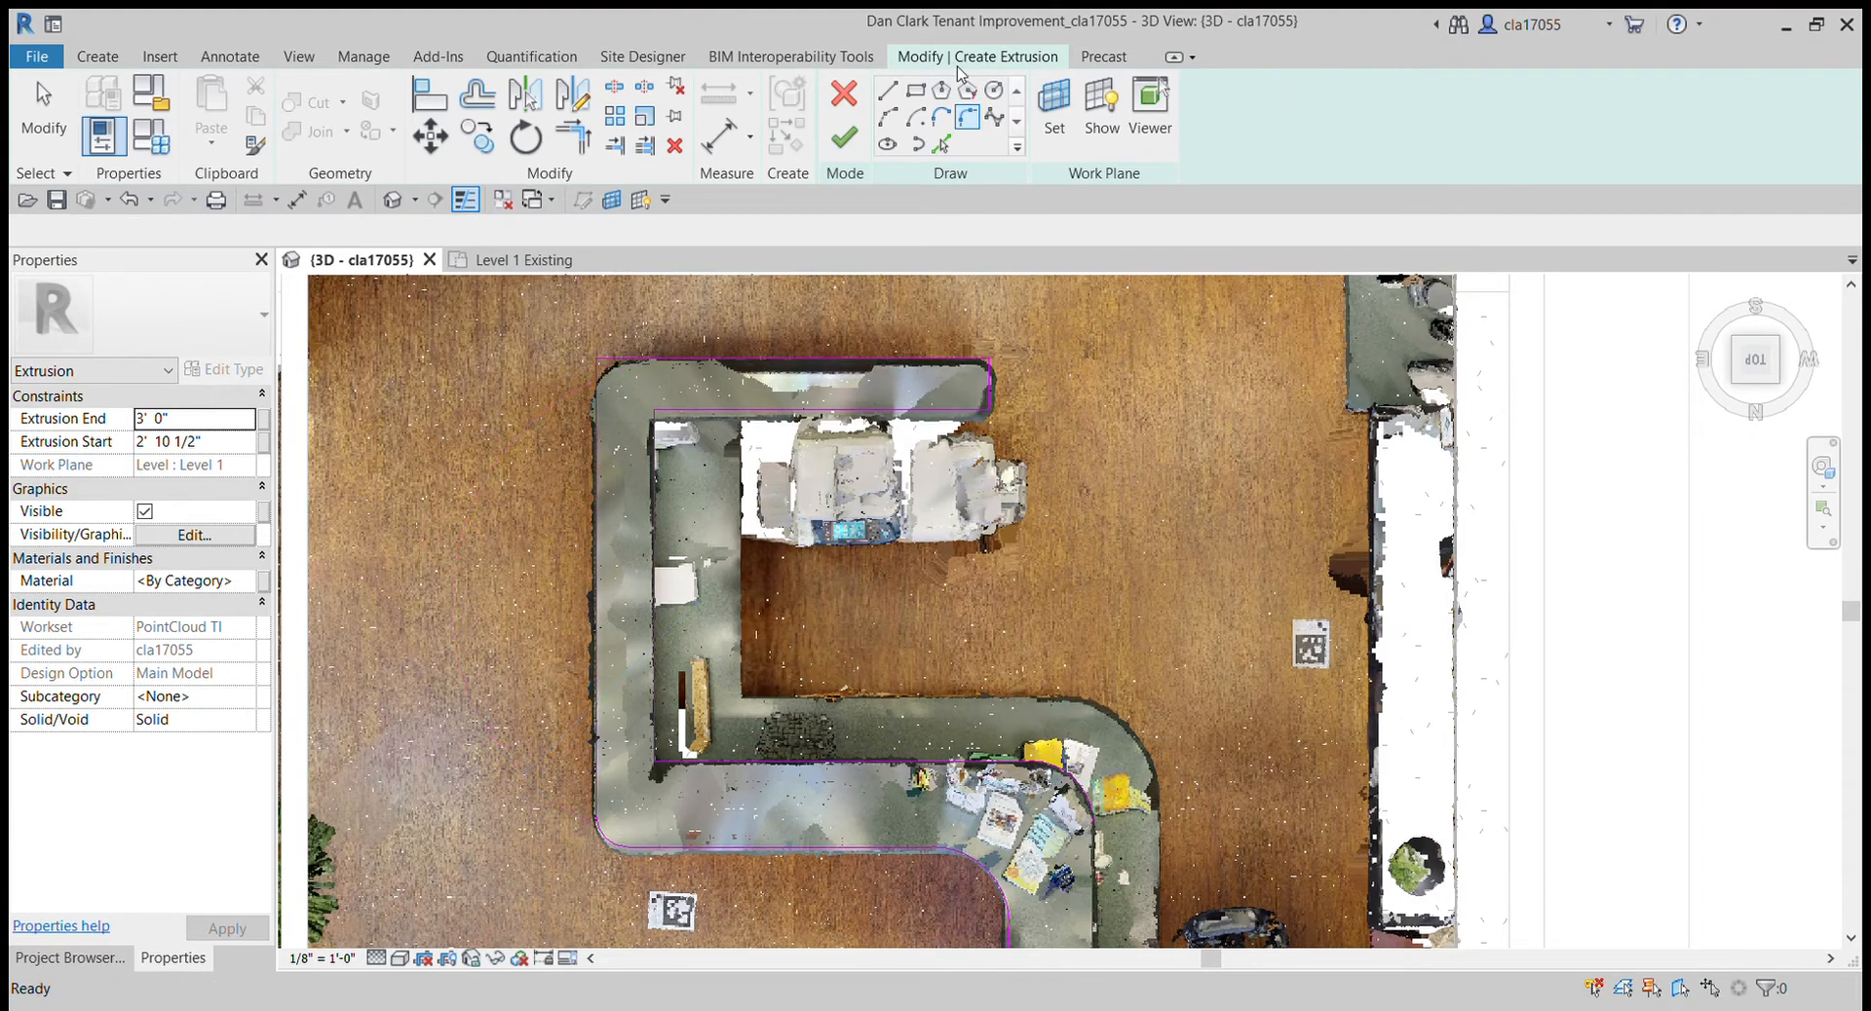
# - Fillet the outline's outer corner where the long side meets the copier-side counter leg to match the scan
pyautogui.click(705, 363)
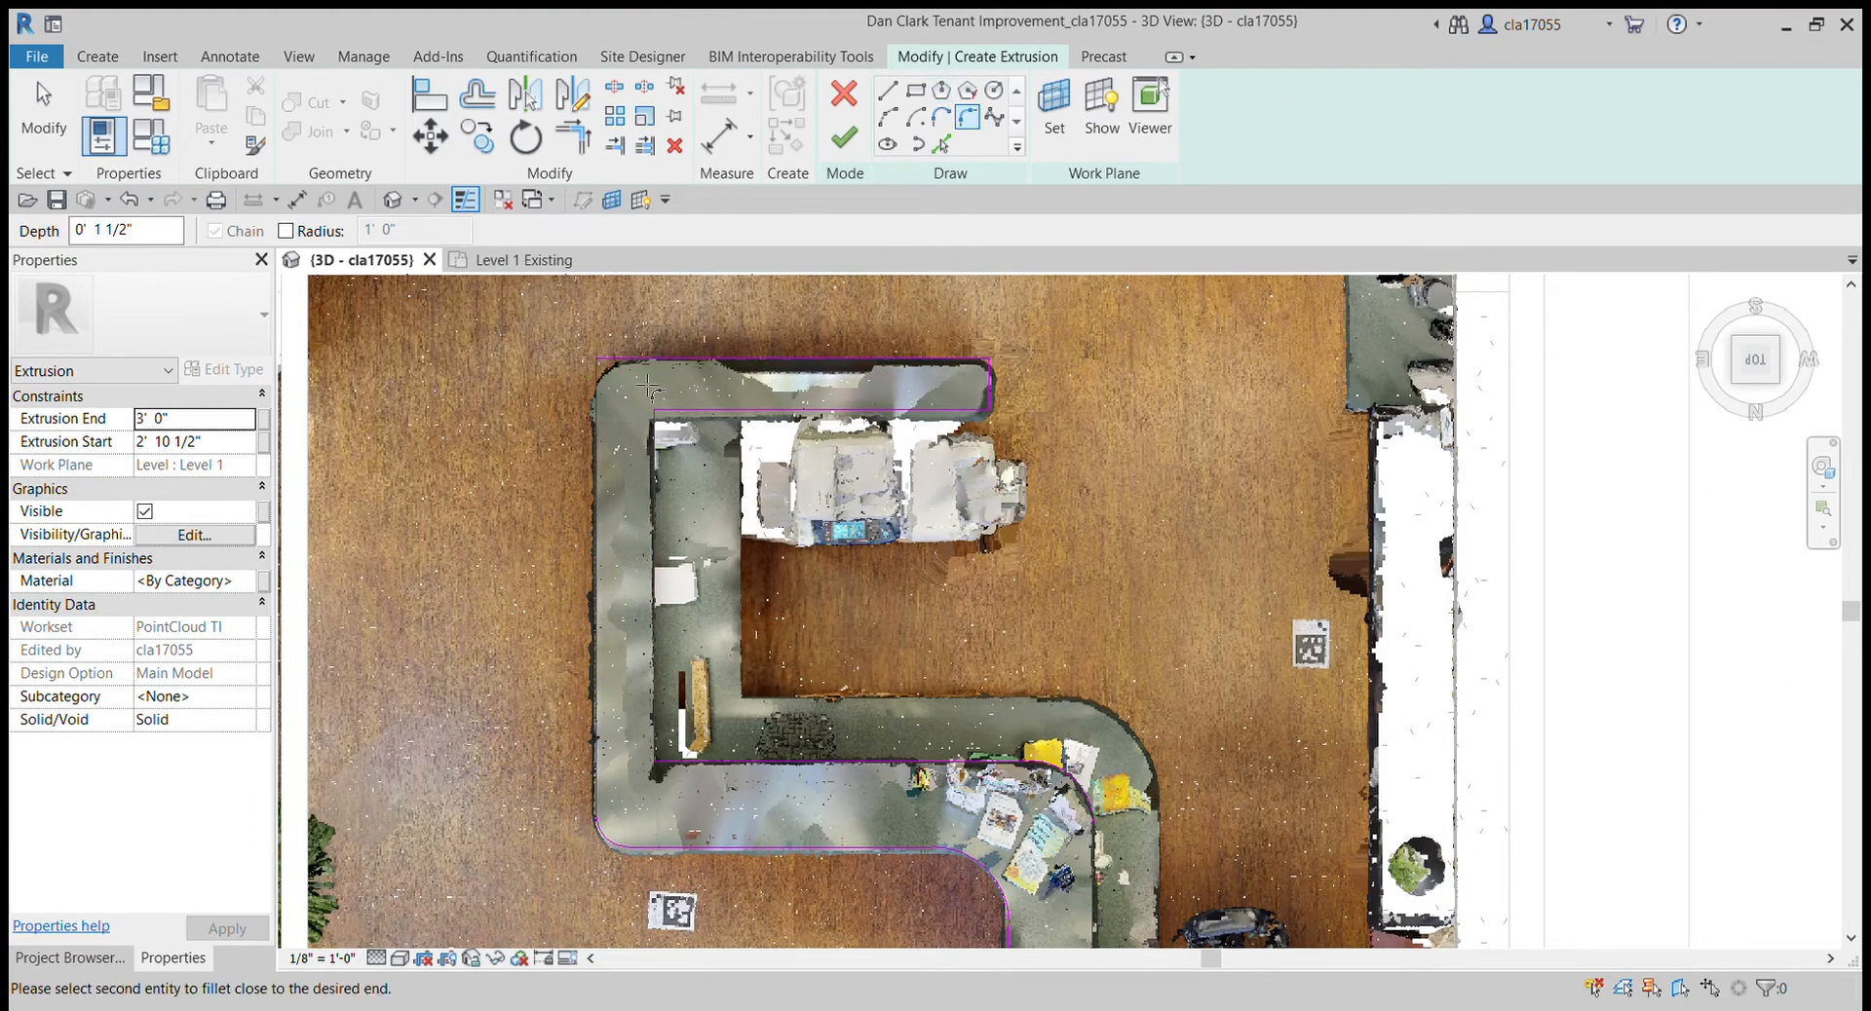
pyautogui.click(622, 413)
pyautogui.click(623, 387)
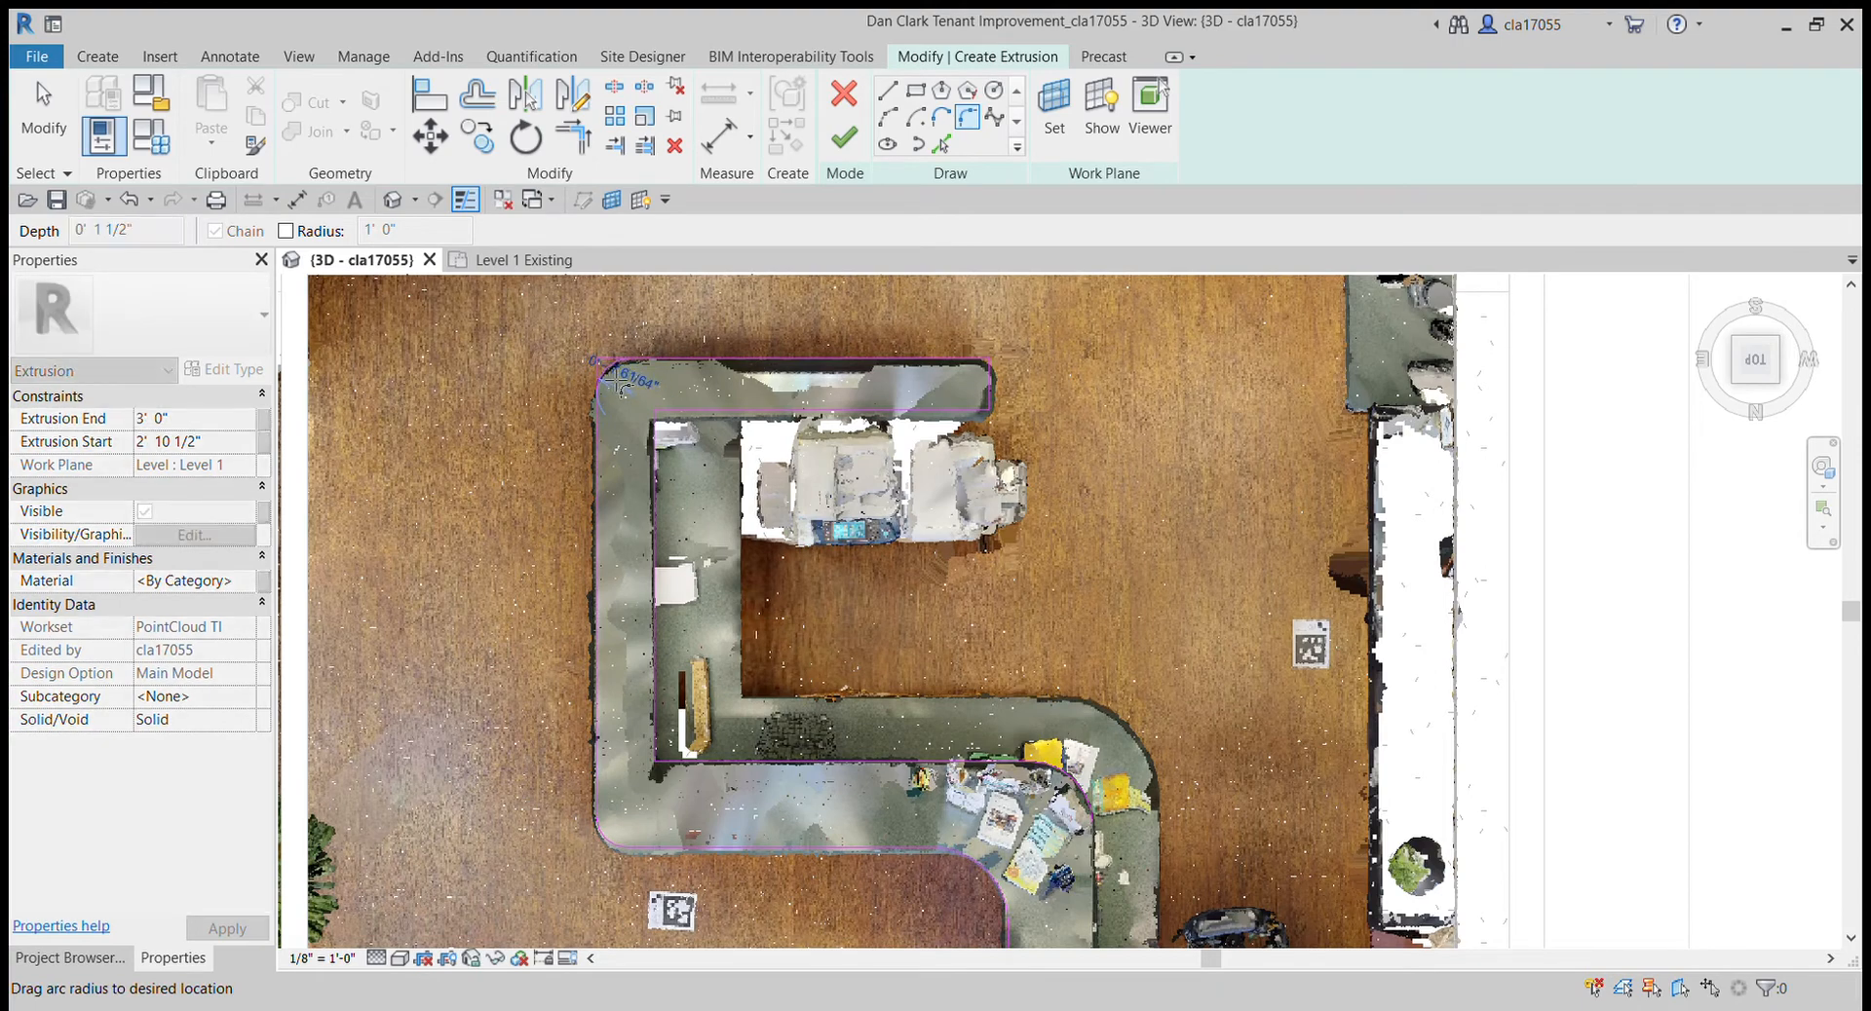
# - Fillet both corners at the free end of the counter leg beside the copier to follow its scanned rounded end
pyautogui.click(902, 362)
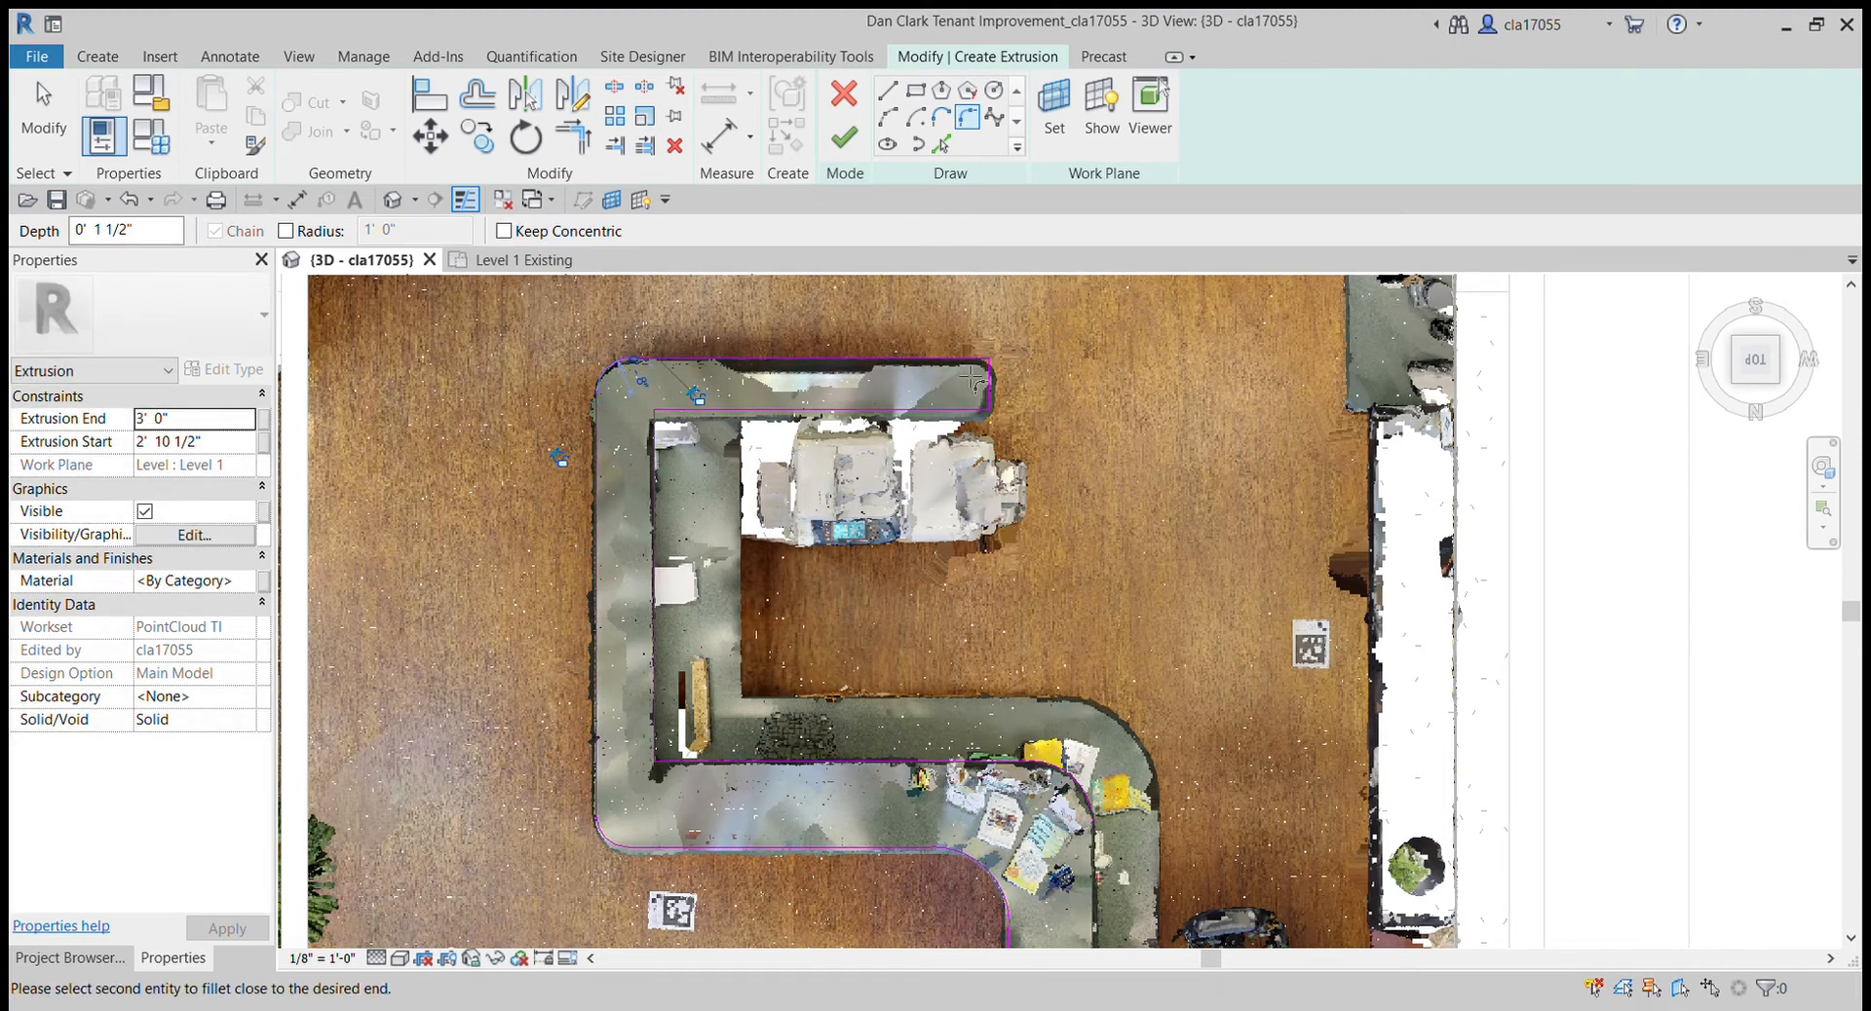
pyautogui.click(993, 390)
pyautogui.click(1002, 390)
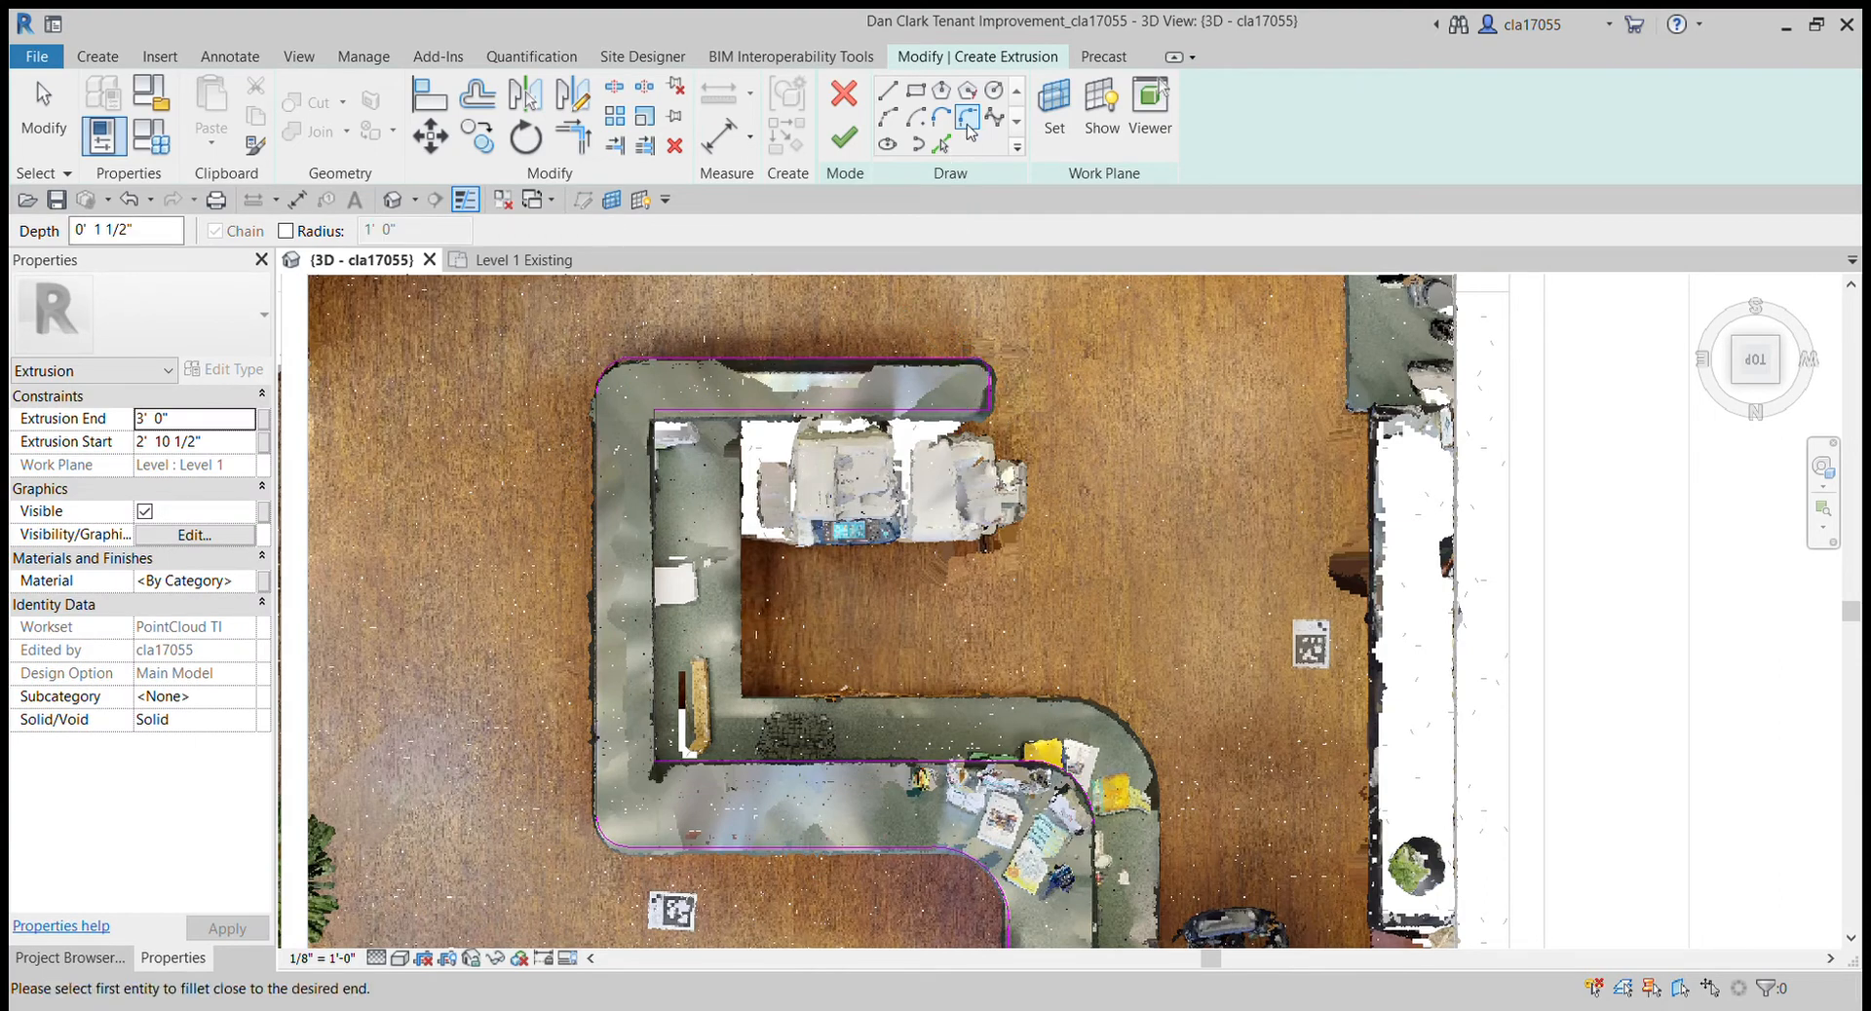
pyautogui.click(965, 409)
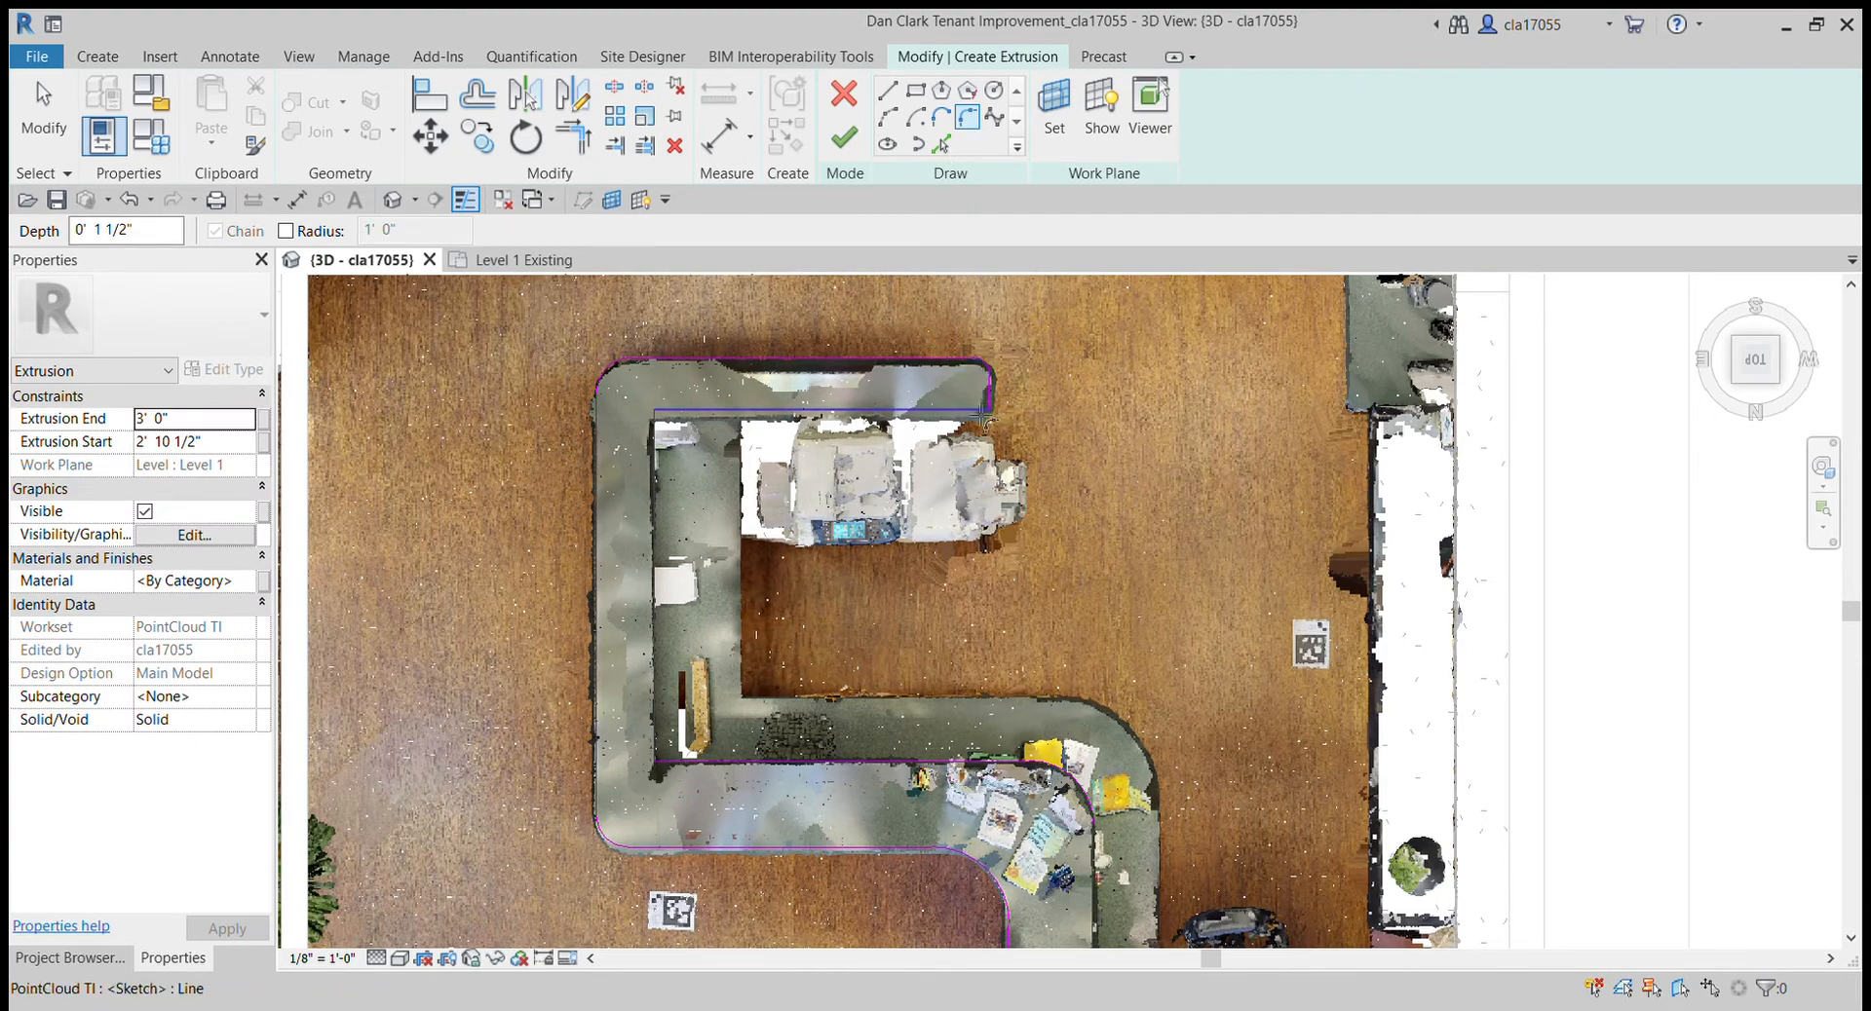
pyautogui.click(991, 400)
pyautogui.click(987, 420)
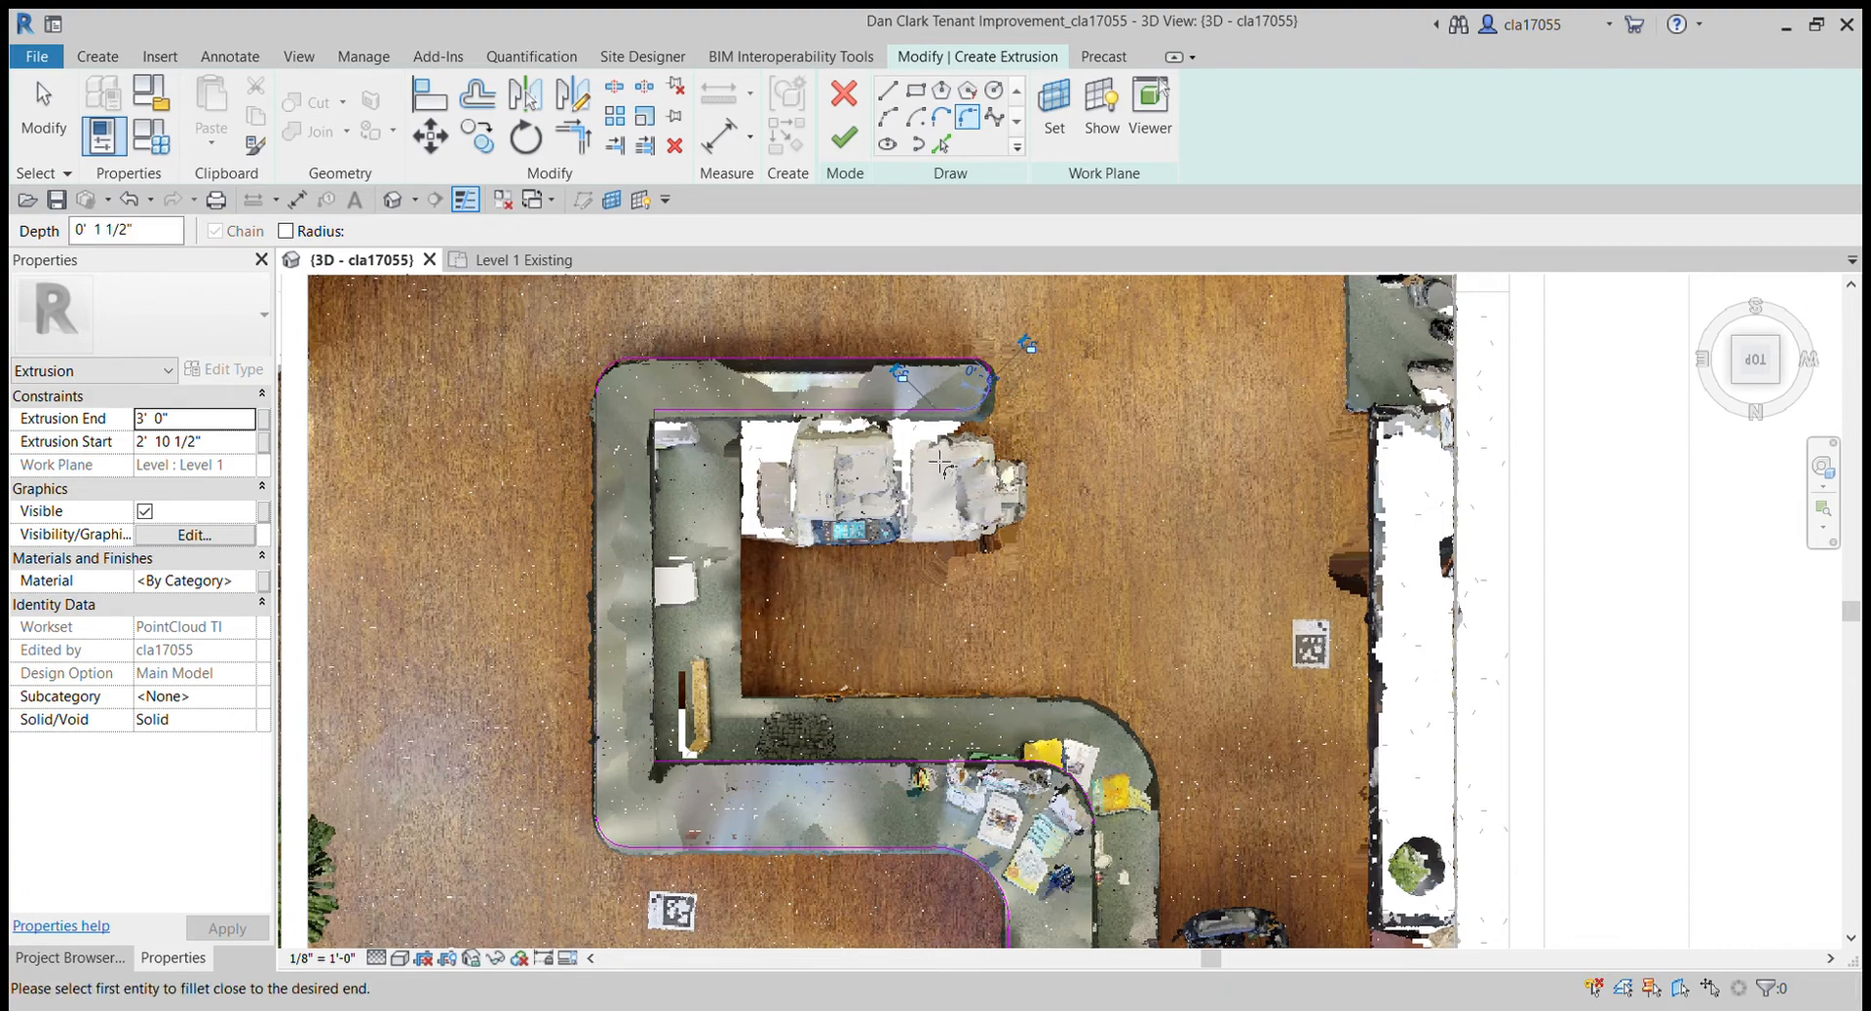
# - Move the inner-edge line of the counter leg that meets the wall onto the scanned counter edge
pyautogui.moveTo(878, 474); pyautogui.dragTo(897, 440, button='middle')
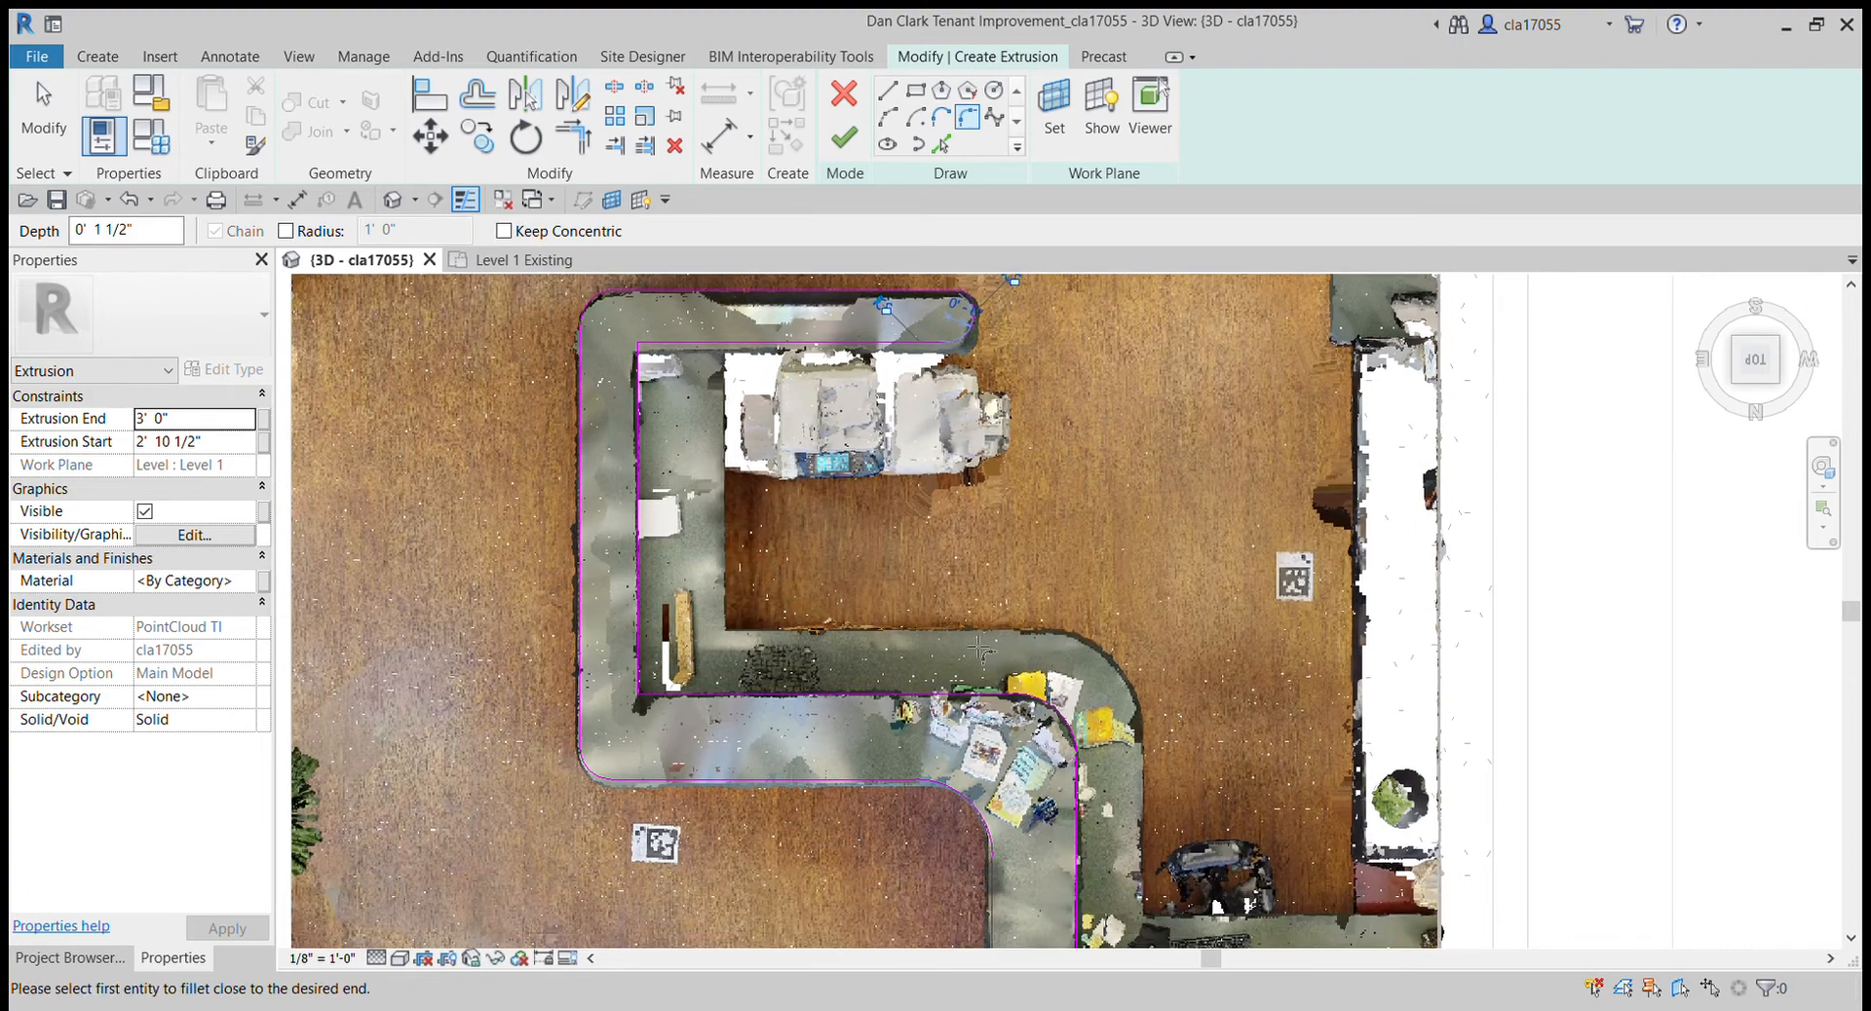
pyautogui.scroll(-4, 897, 438)
pyautogui.scroll(3, 1103, 777)
pyautogui.scroll(2, 1236, 757)
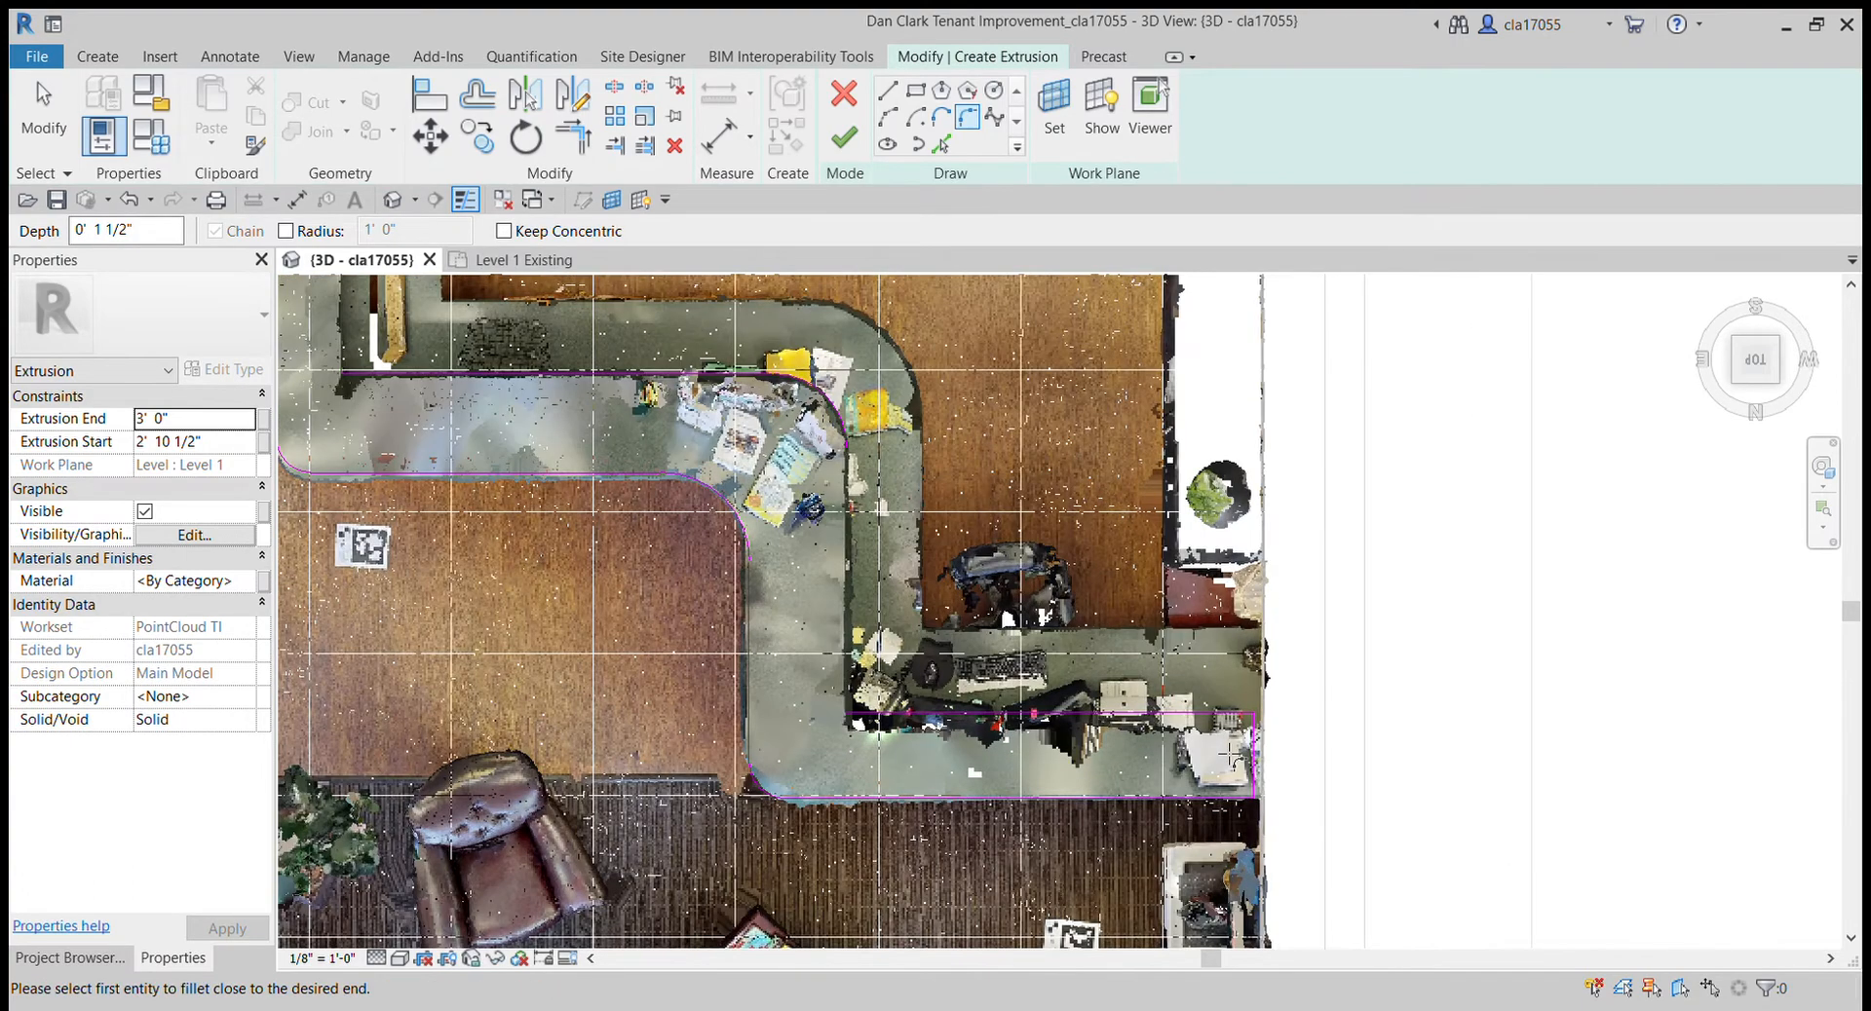
pyautogui.scroll(-2, 1200, 732)
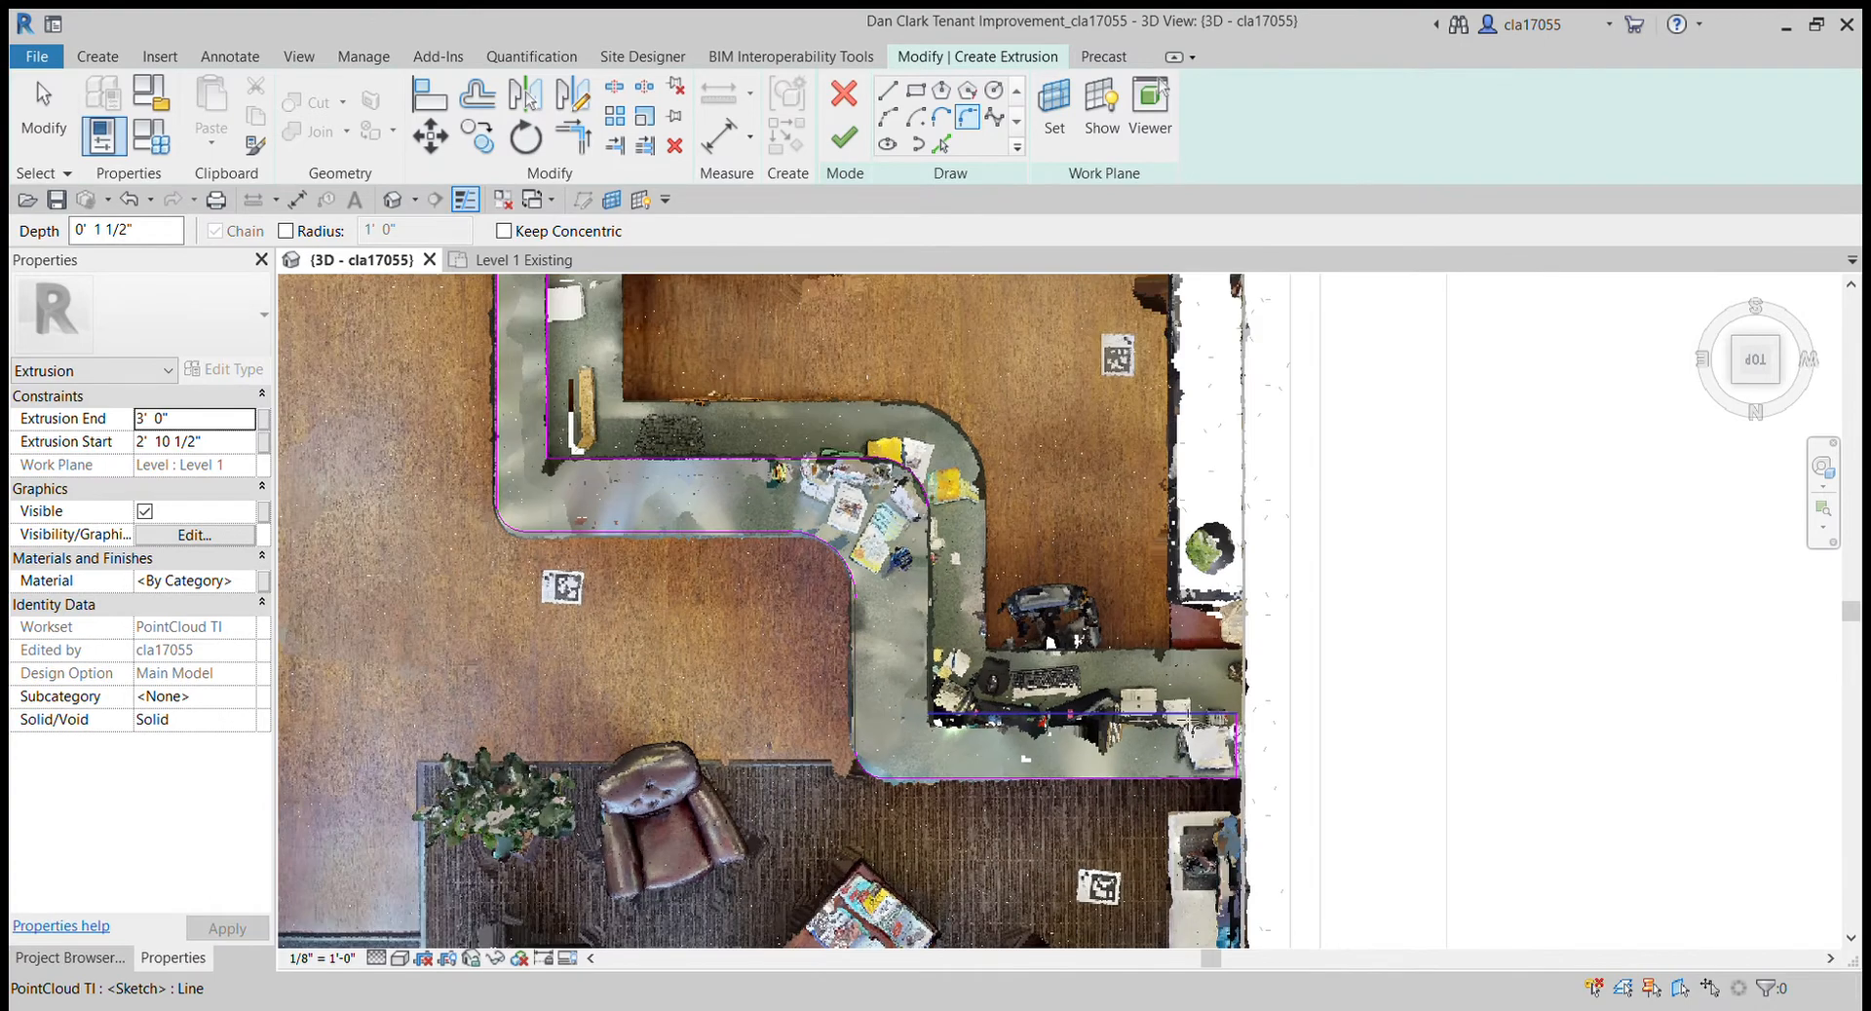
pyautogui.press('Escape')
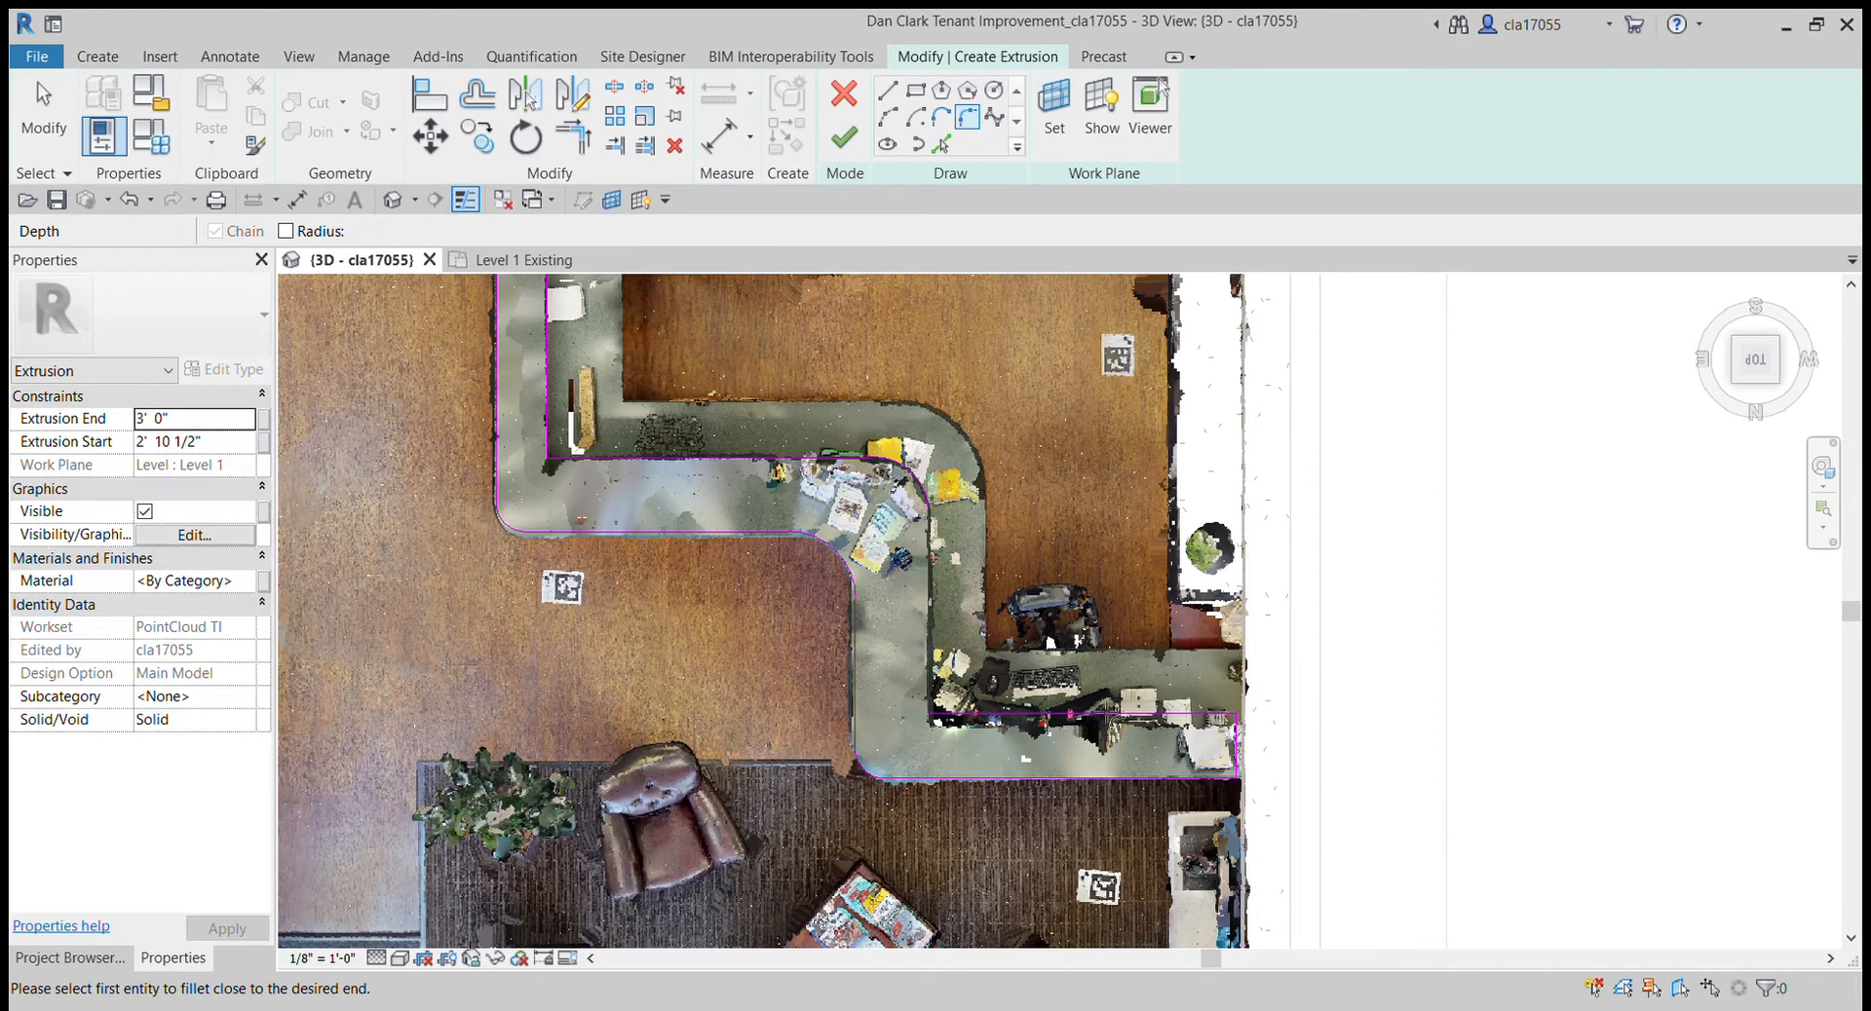
pyautogui.click(1070, 717)
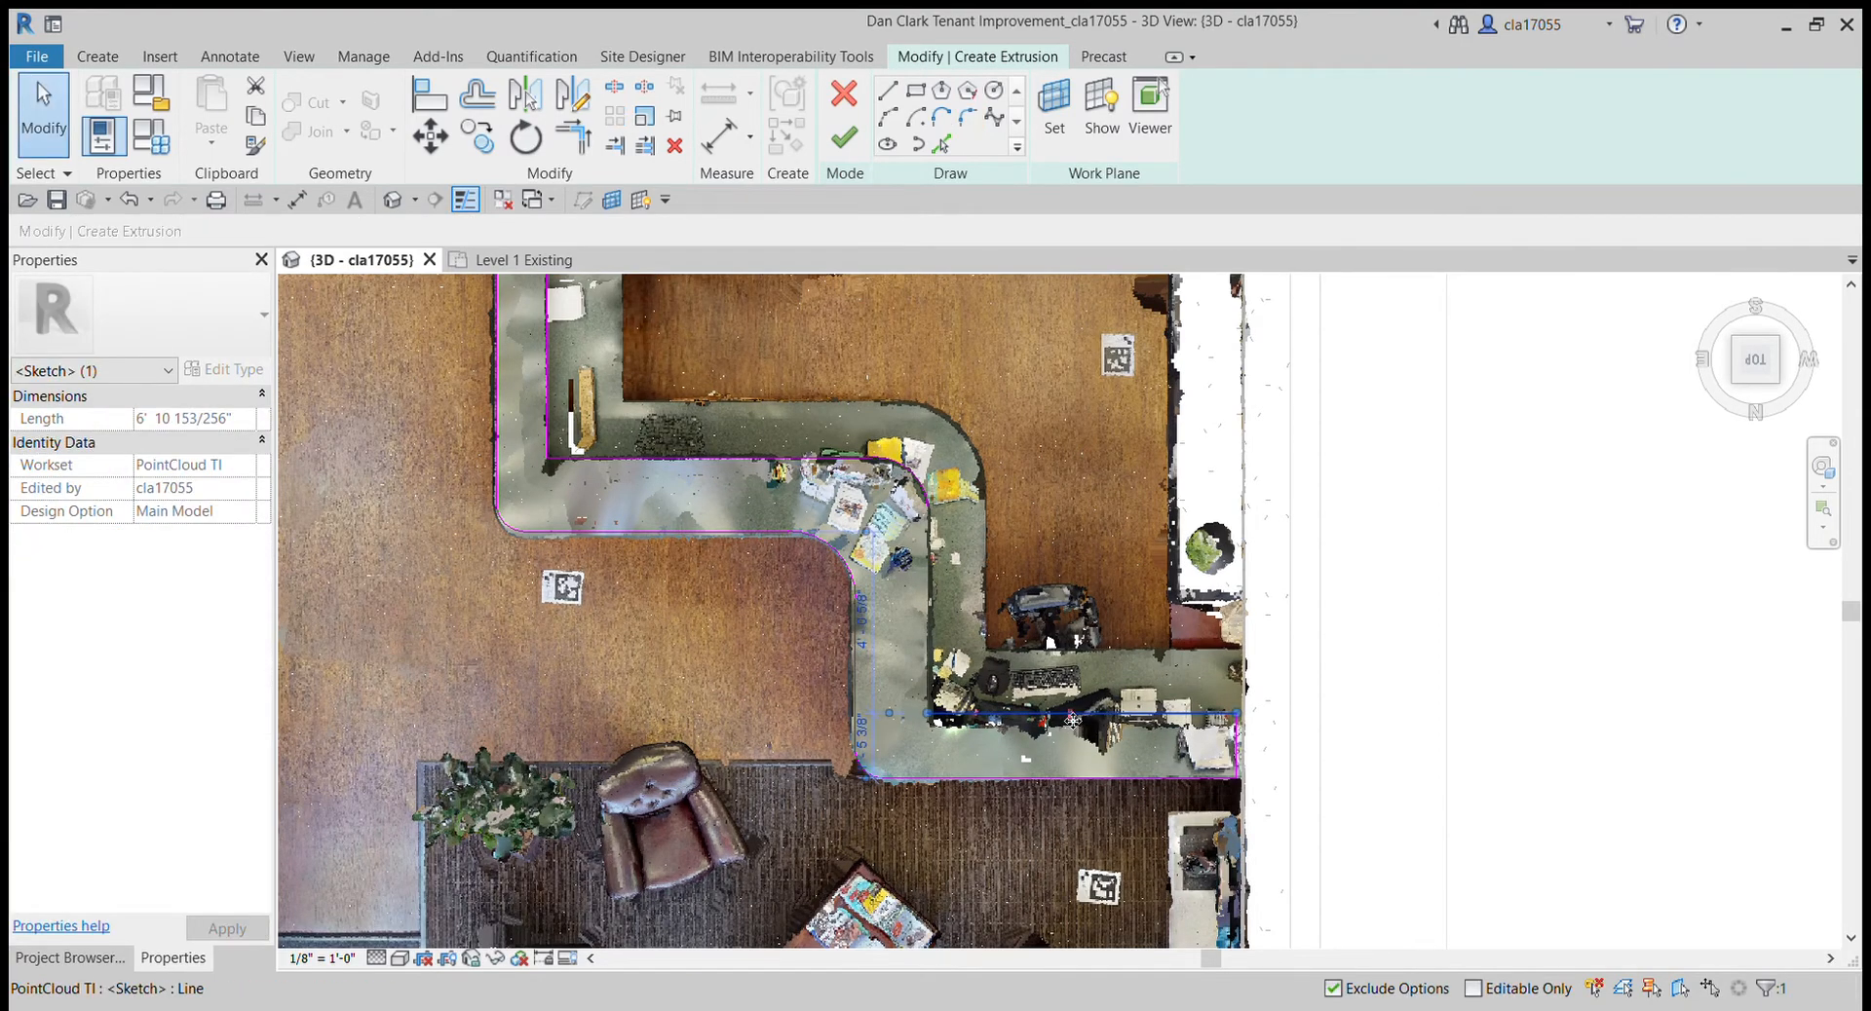
pyautogui.moveTo(1072, 719); pyautogui.dragTo(1067, 726)
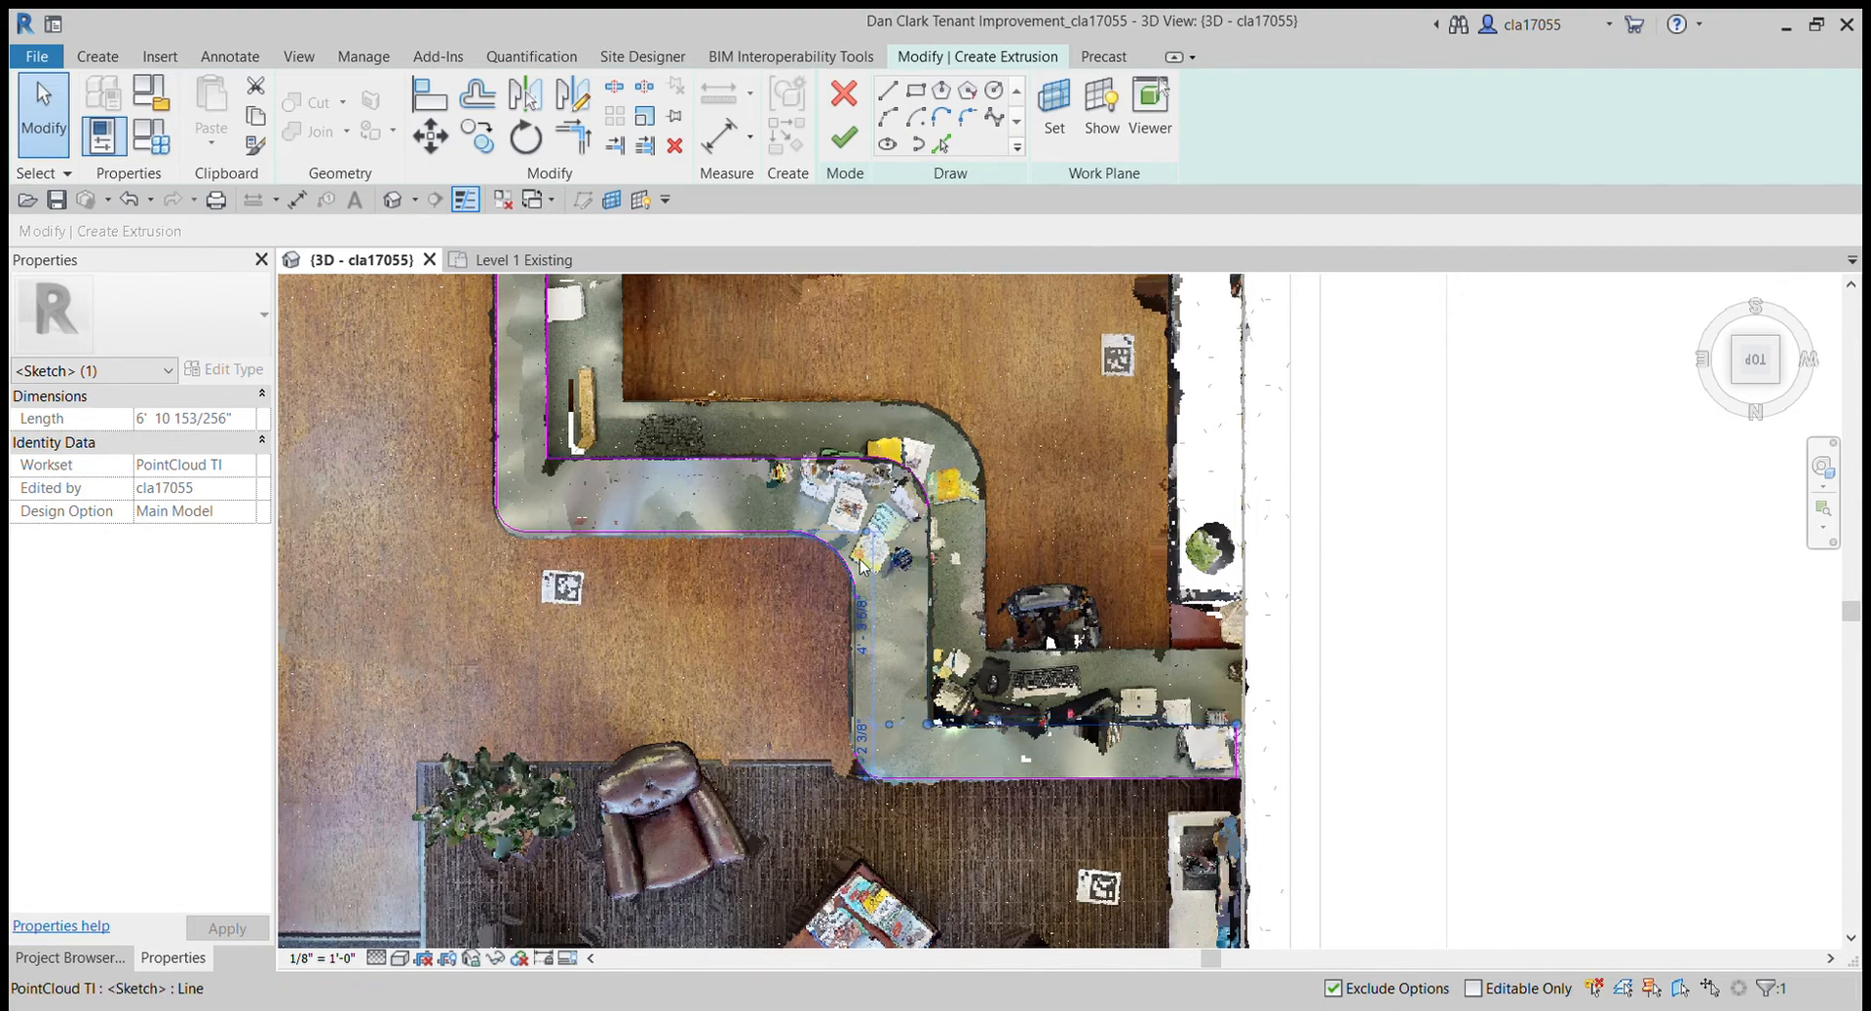
pyautogui.click(990, 583)
# - Finish the countertop's extrusion sketch and complete the in-place casework model
pyautogui.moveTo(992, 583); pyautogui.dragTo(963, 641, button='middle')
pyautogui.scroll(-3, 955, 558)
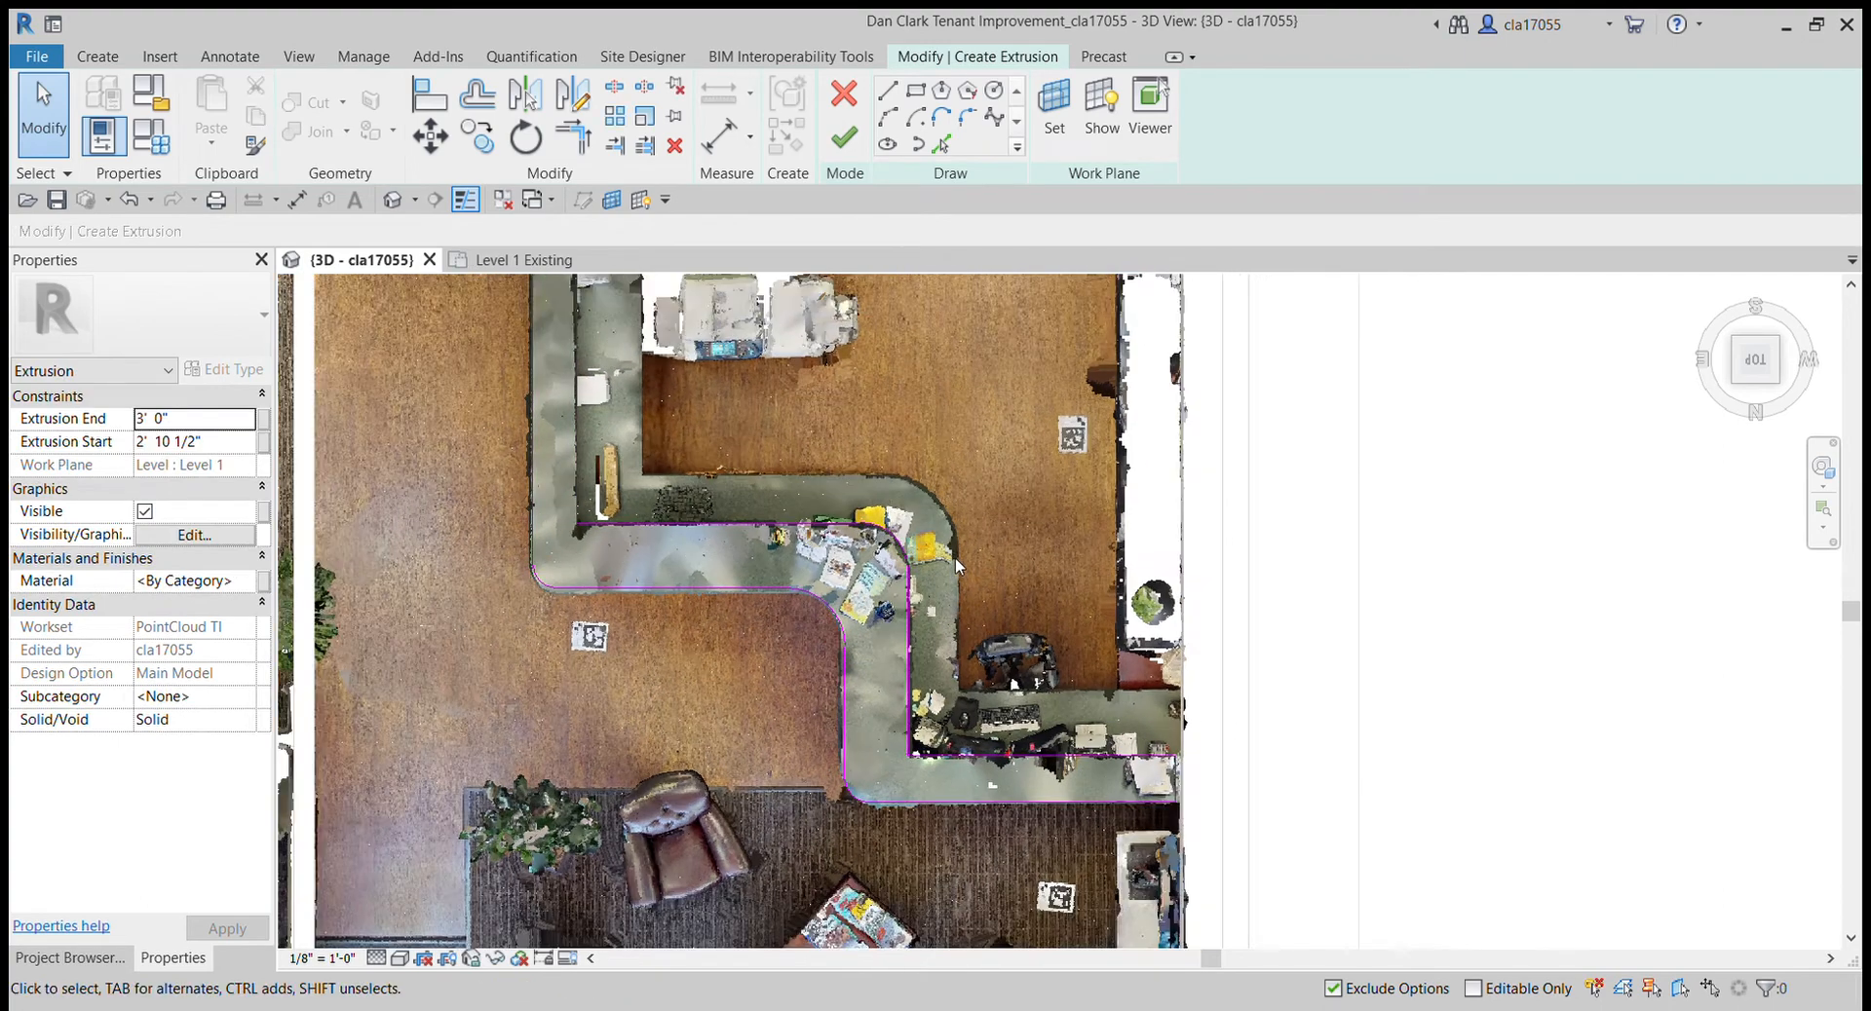
pyautogui.click(844, 138)
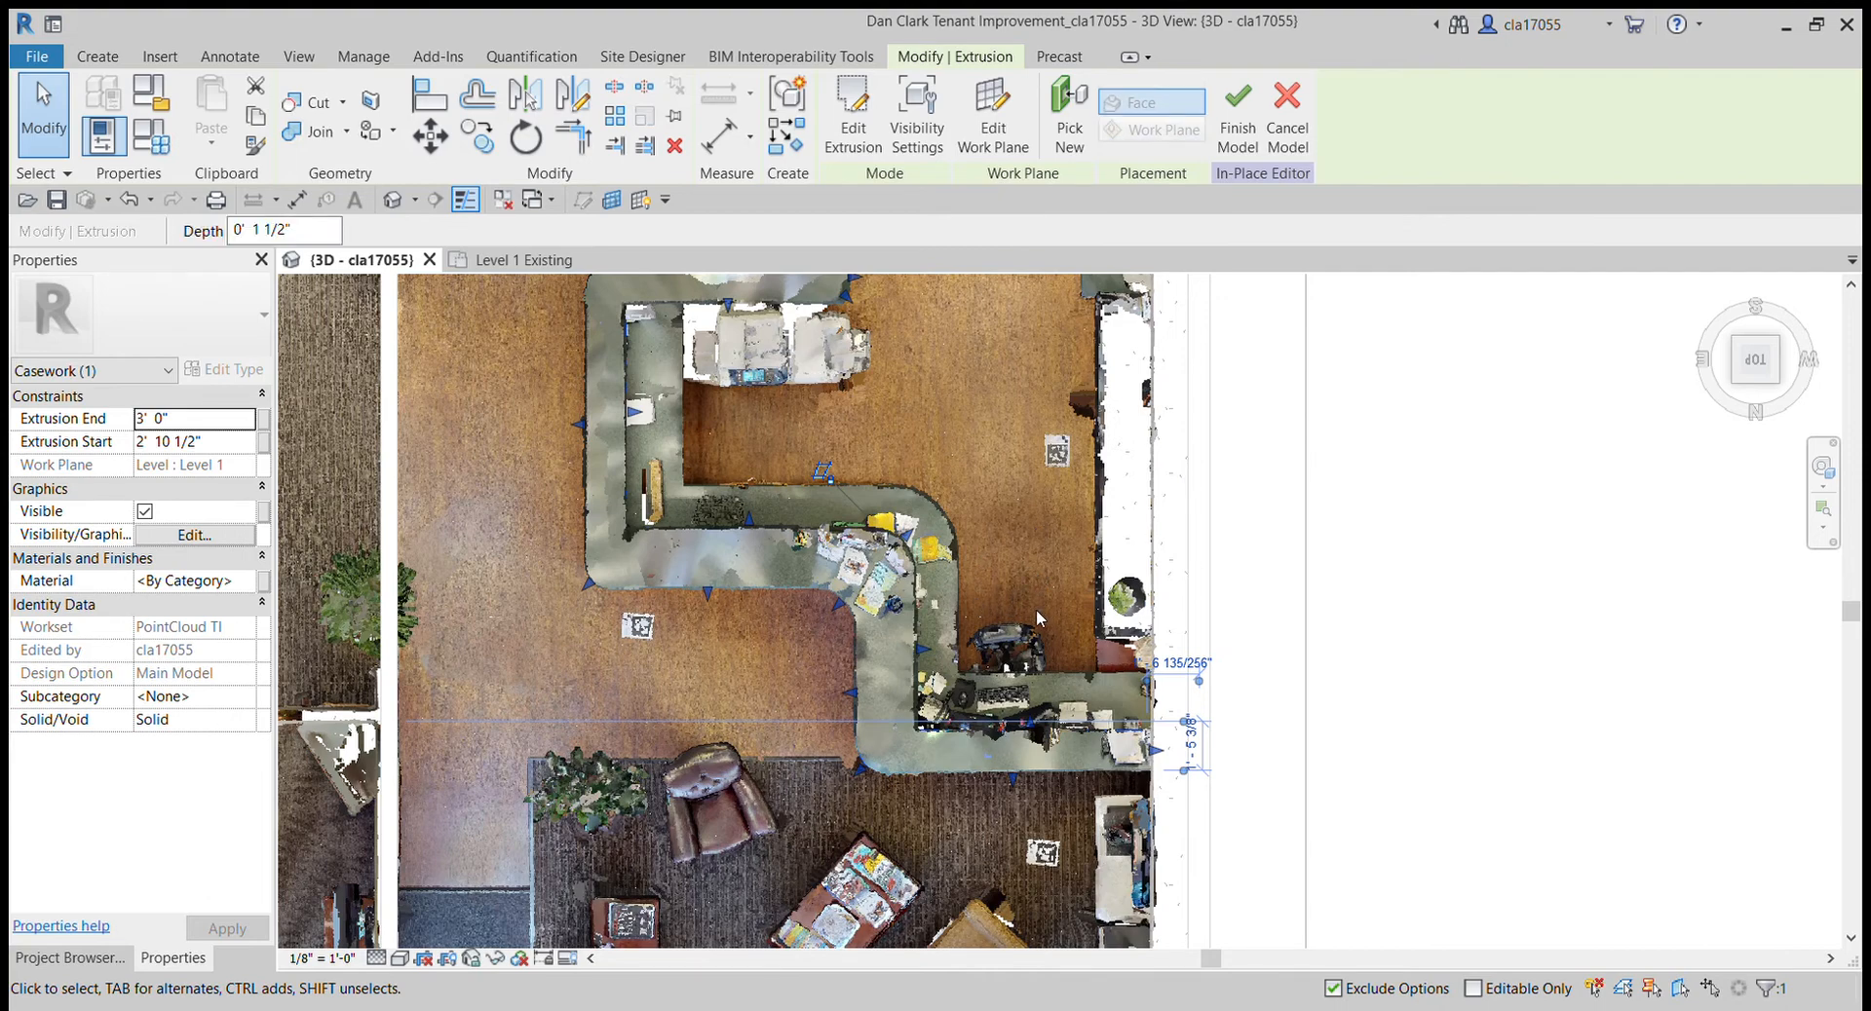
pyautogui.scroll(-1, 1037, 617)
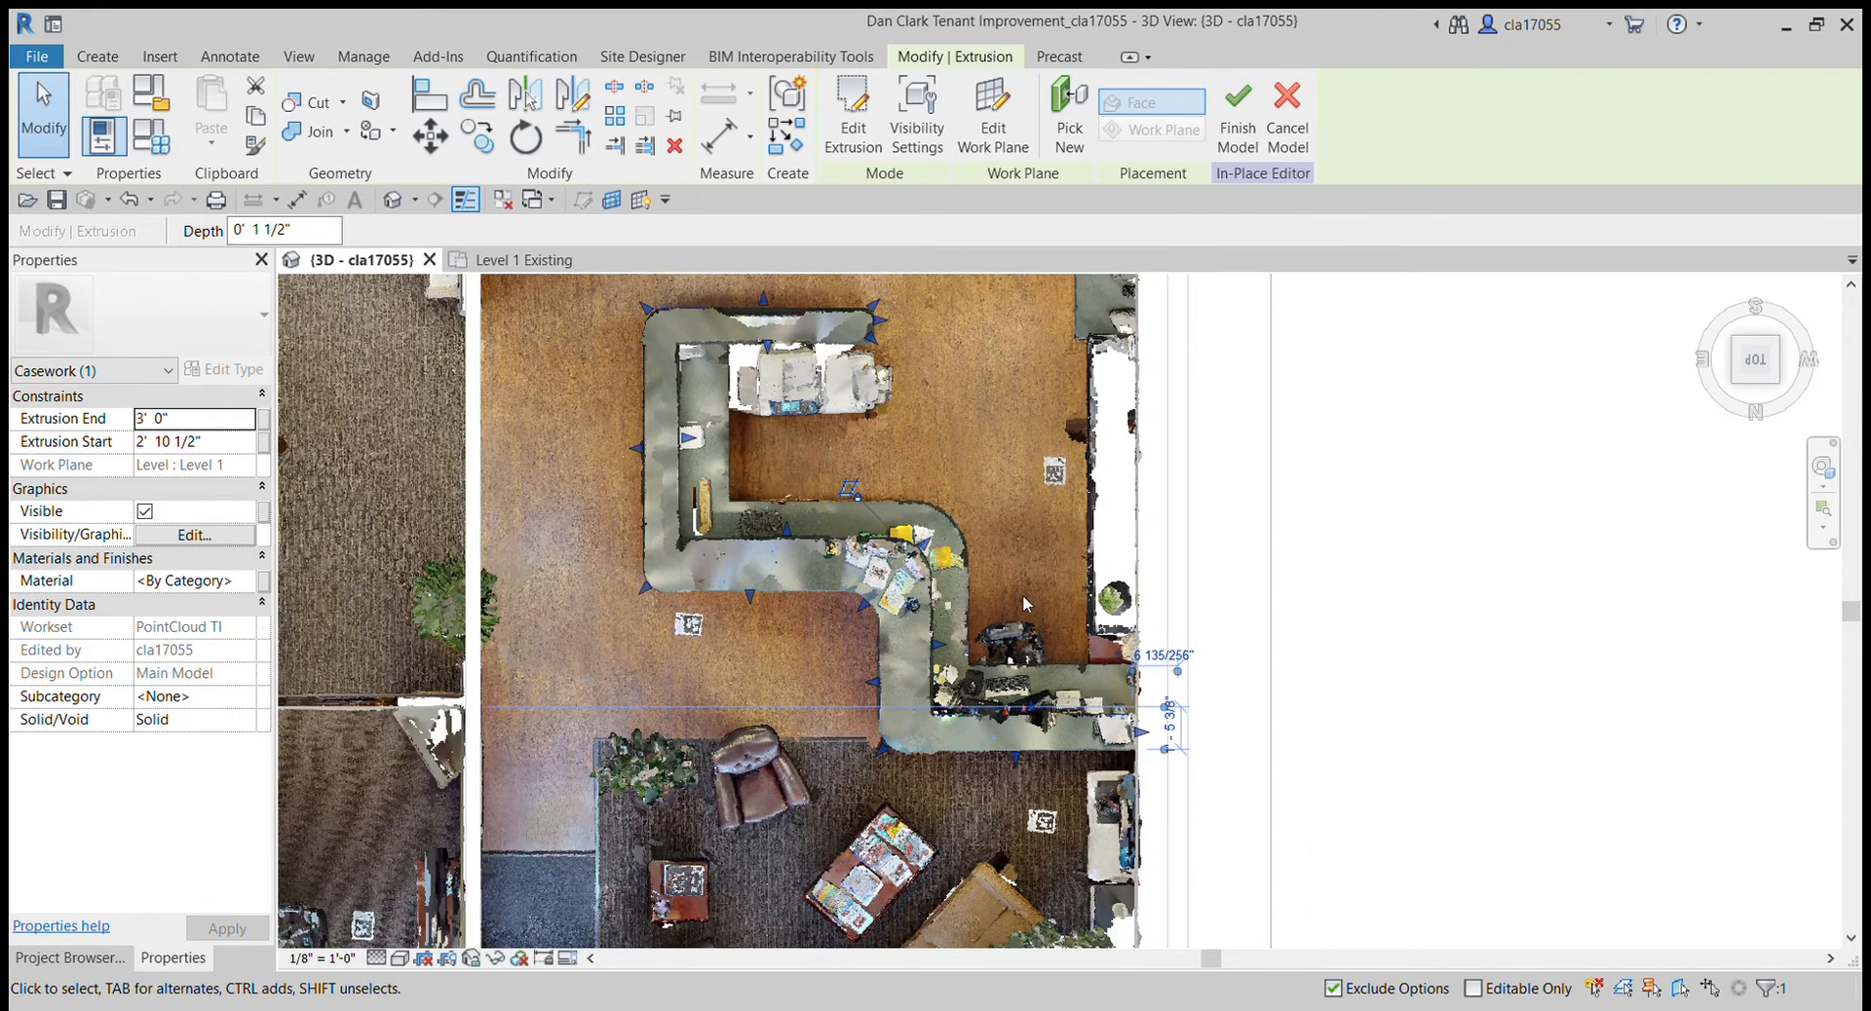
pyautogui.click(1240, 115)
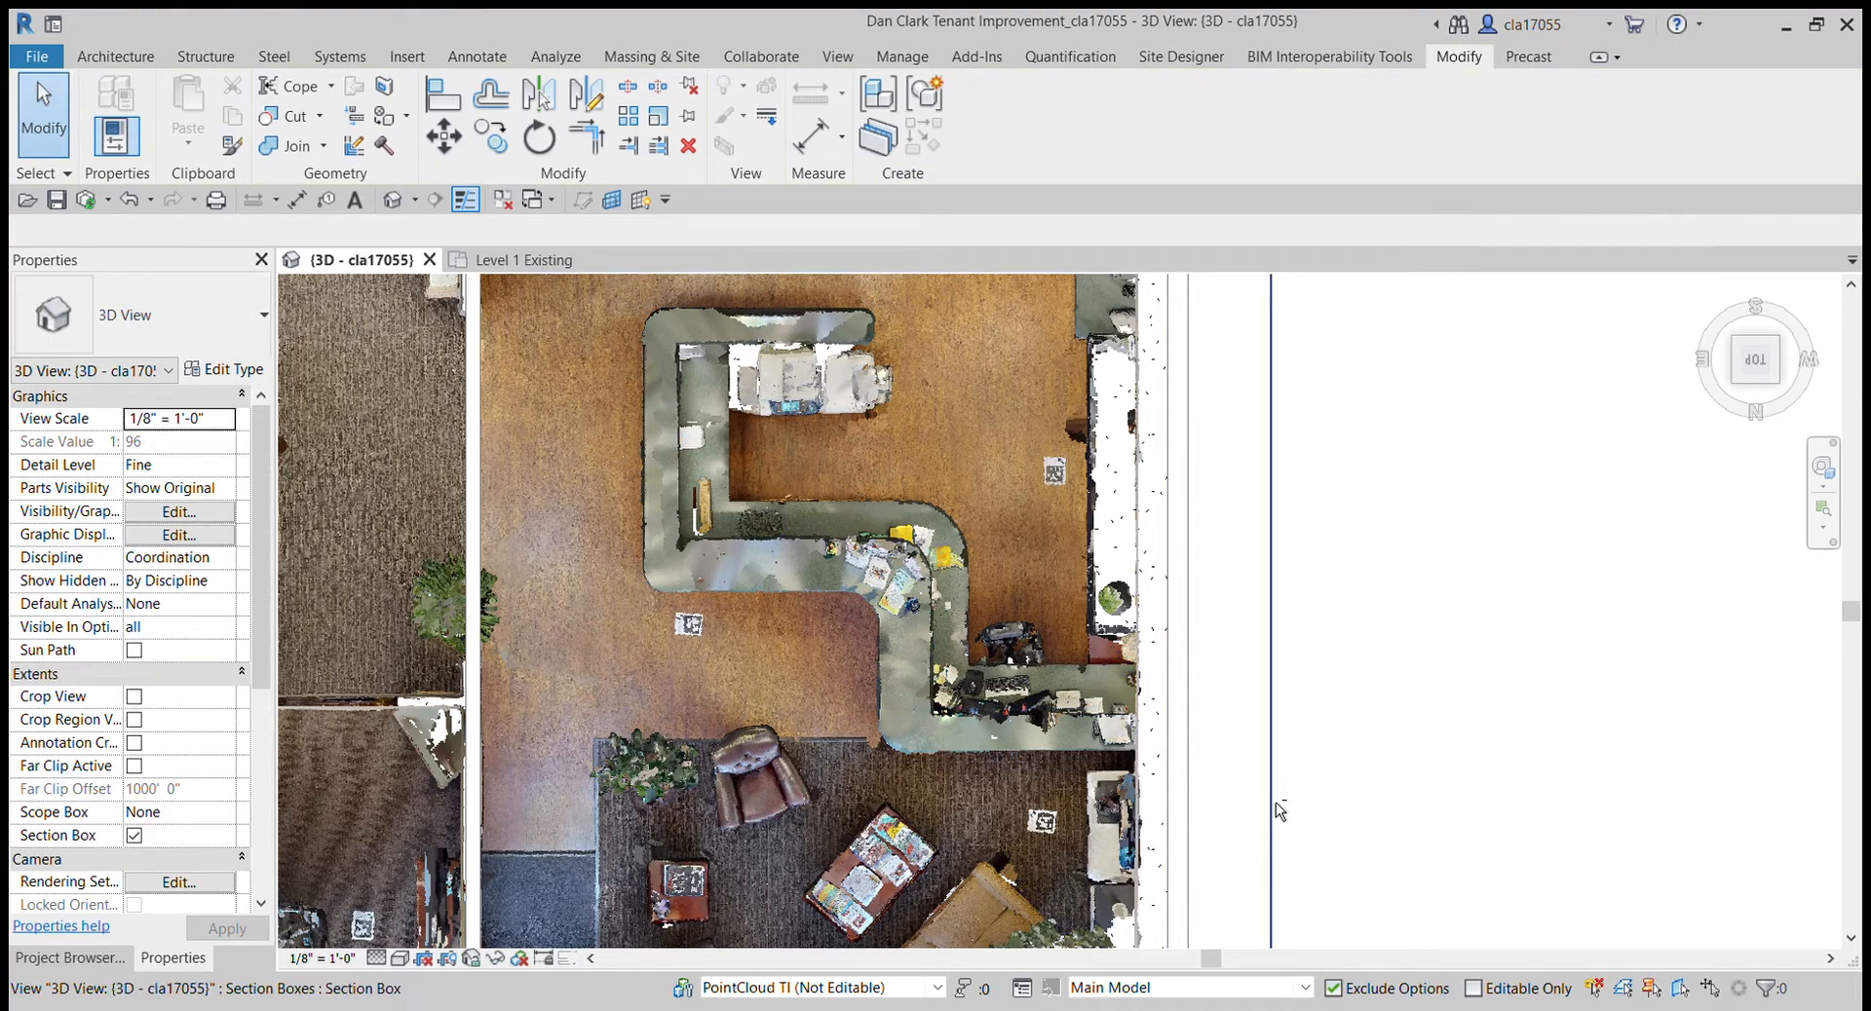
# - Pull the section box face on the lounge side in to the front of the reception counter, cutting away the lounge
pyautogui.moveTo(1772, 362)
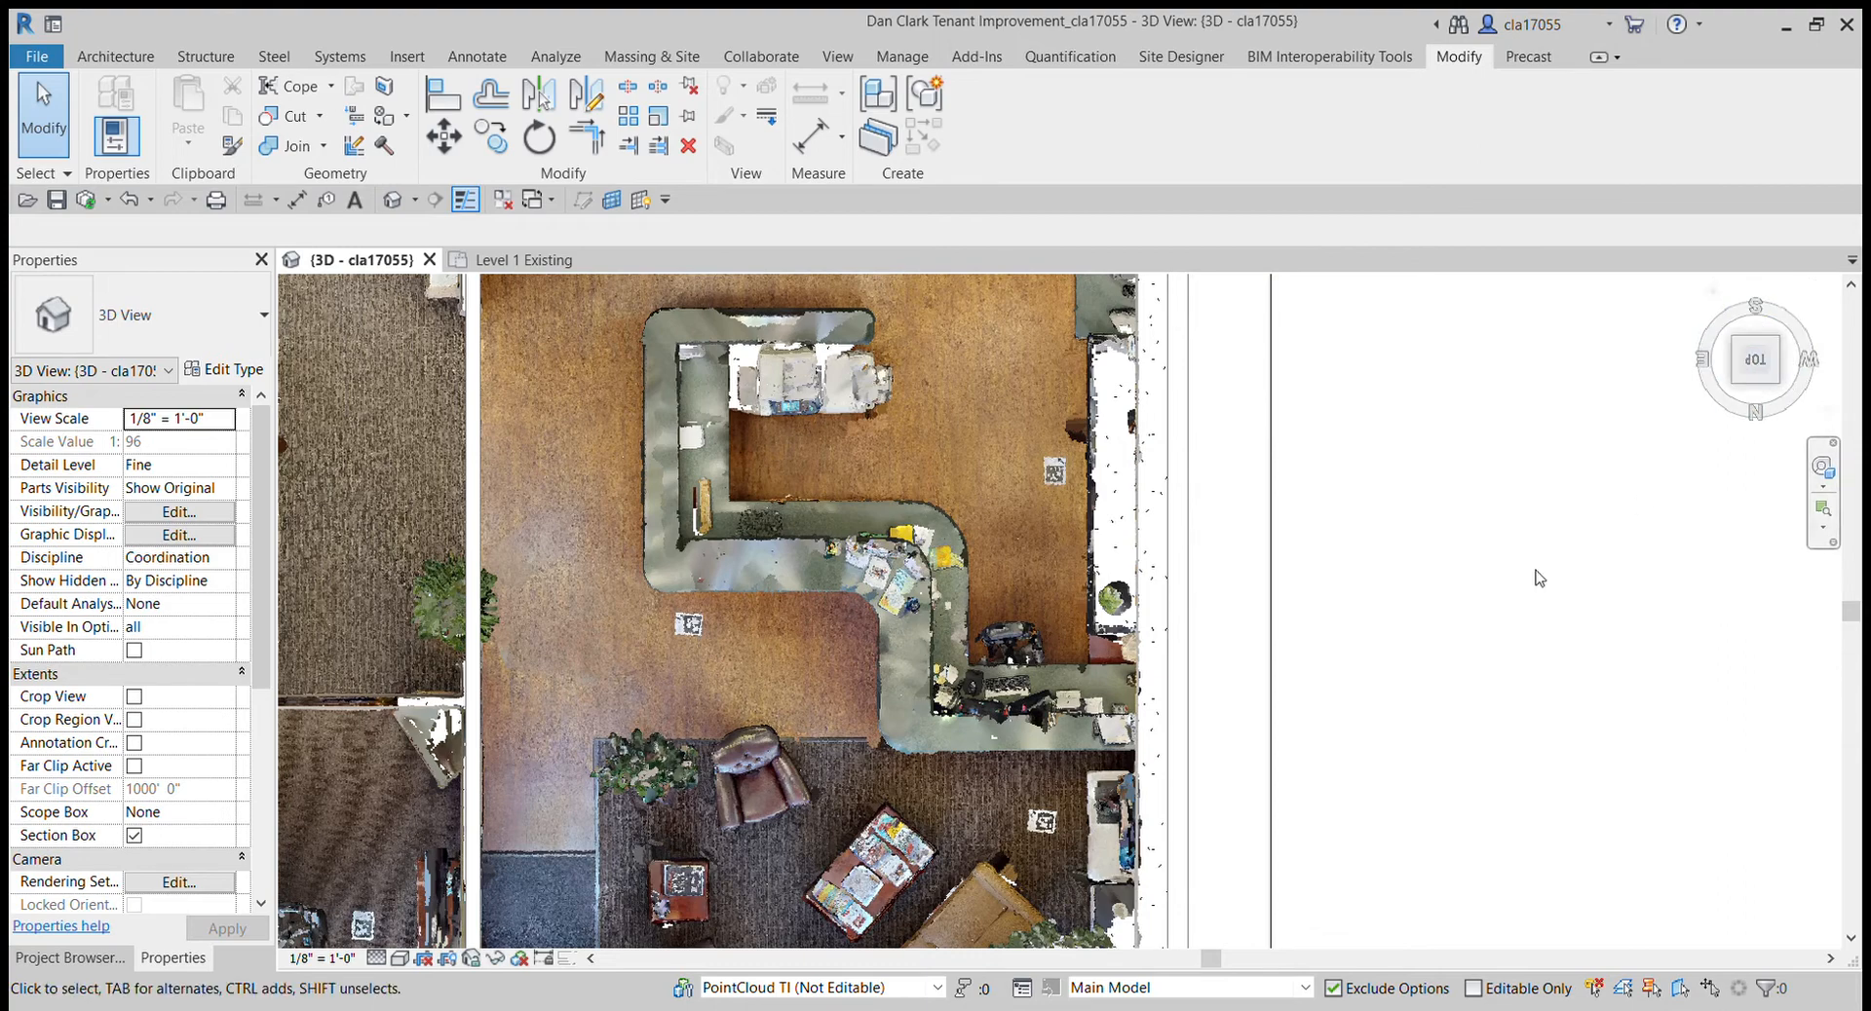
pyautogui.keyDown('shift'); pyautogui.moveTo(1222, 810); pyautogui.dragTo(945, 563, button='middle'); pyautogui.keyUp('shift')
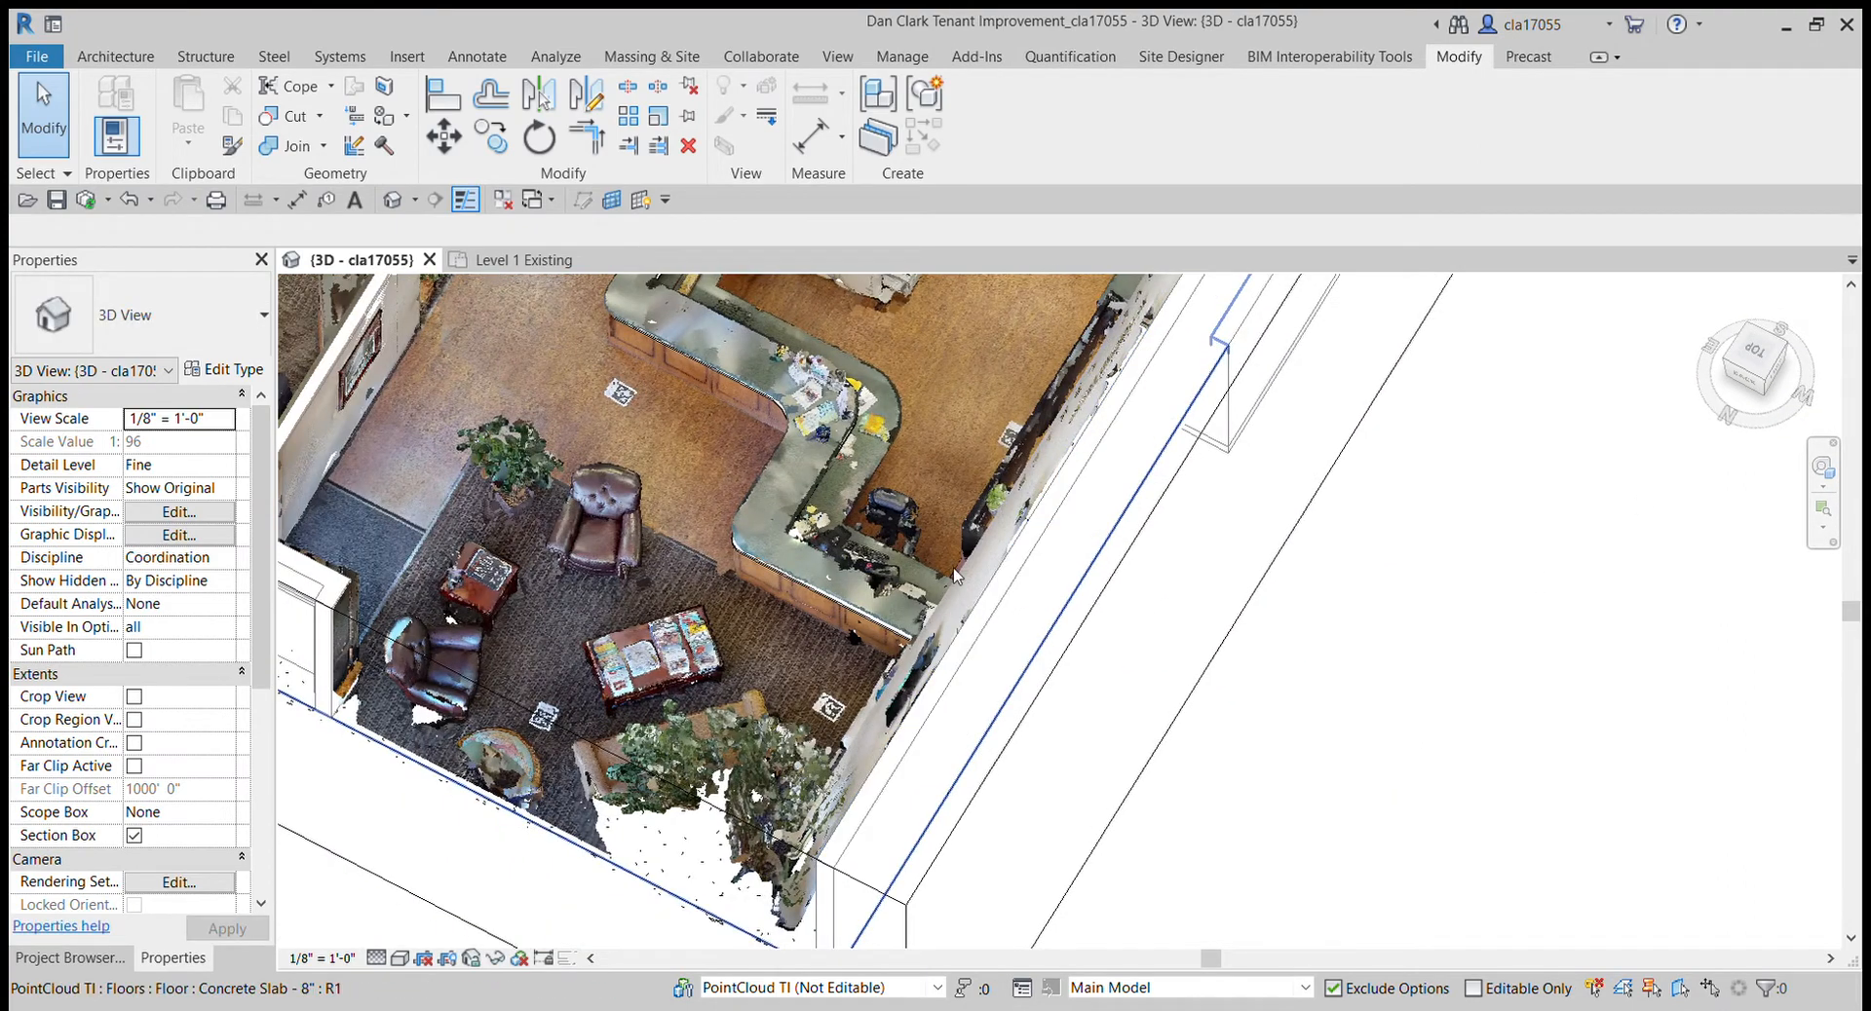
pyautogui.scroll(-3, 953, 576)
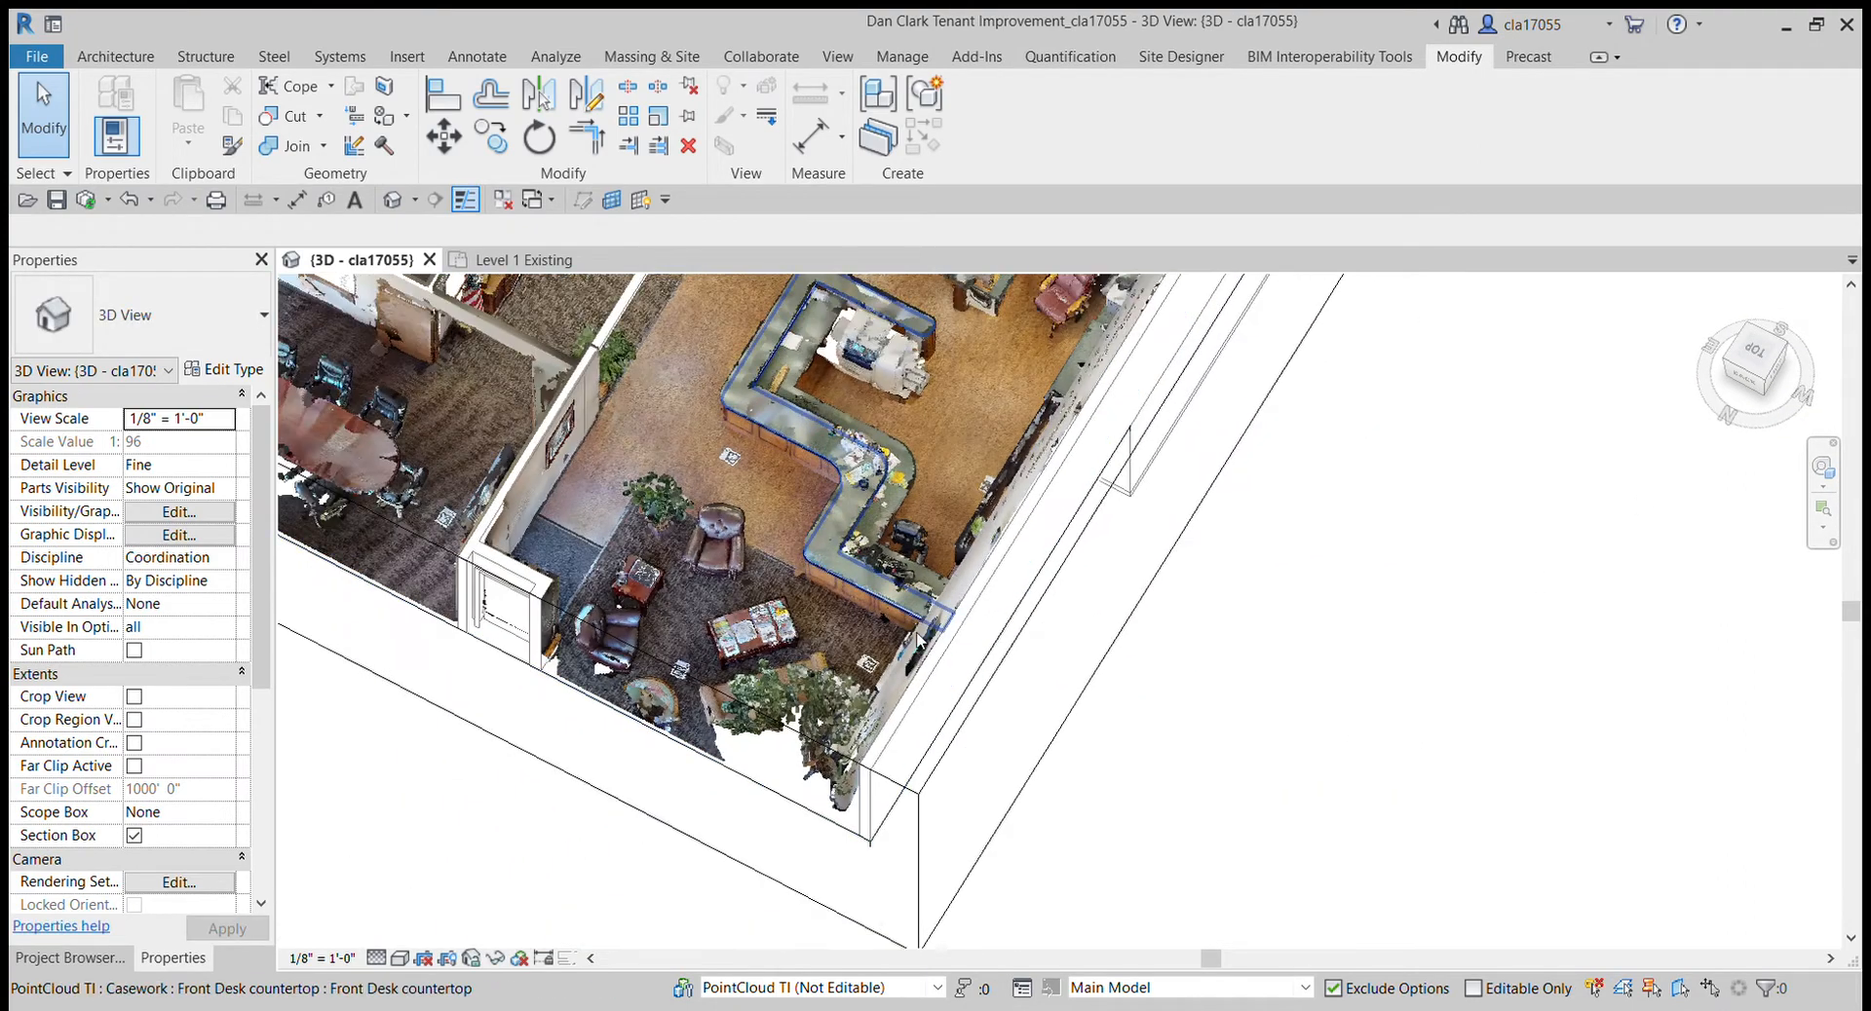
pyautogui.click(921, 853)
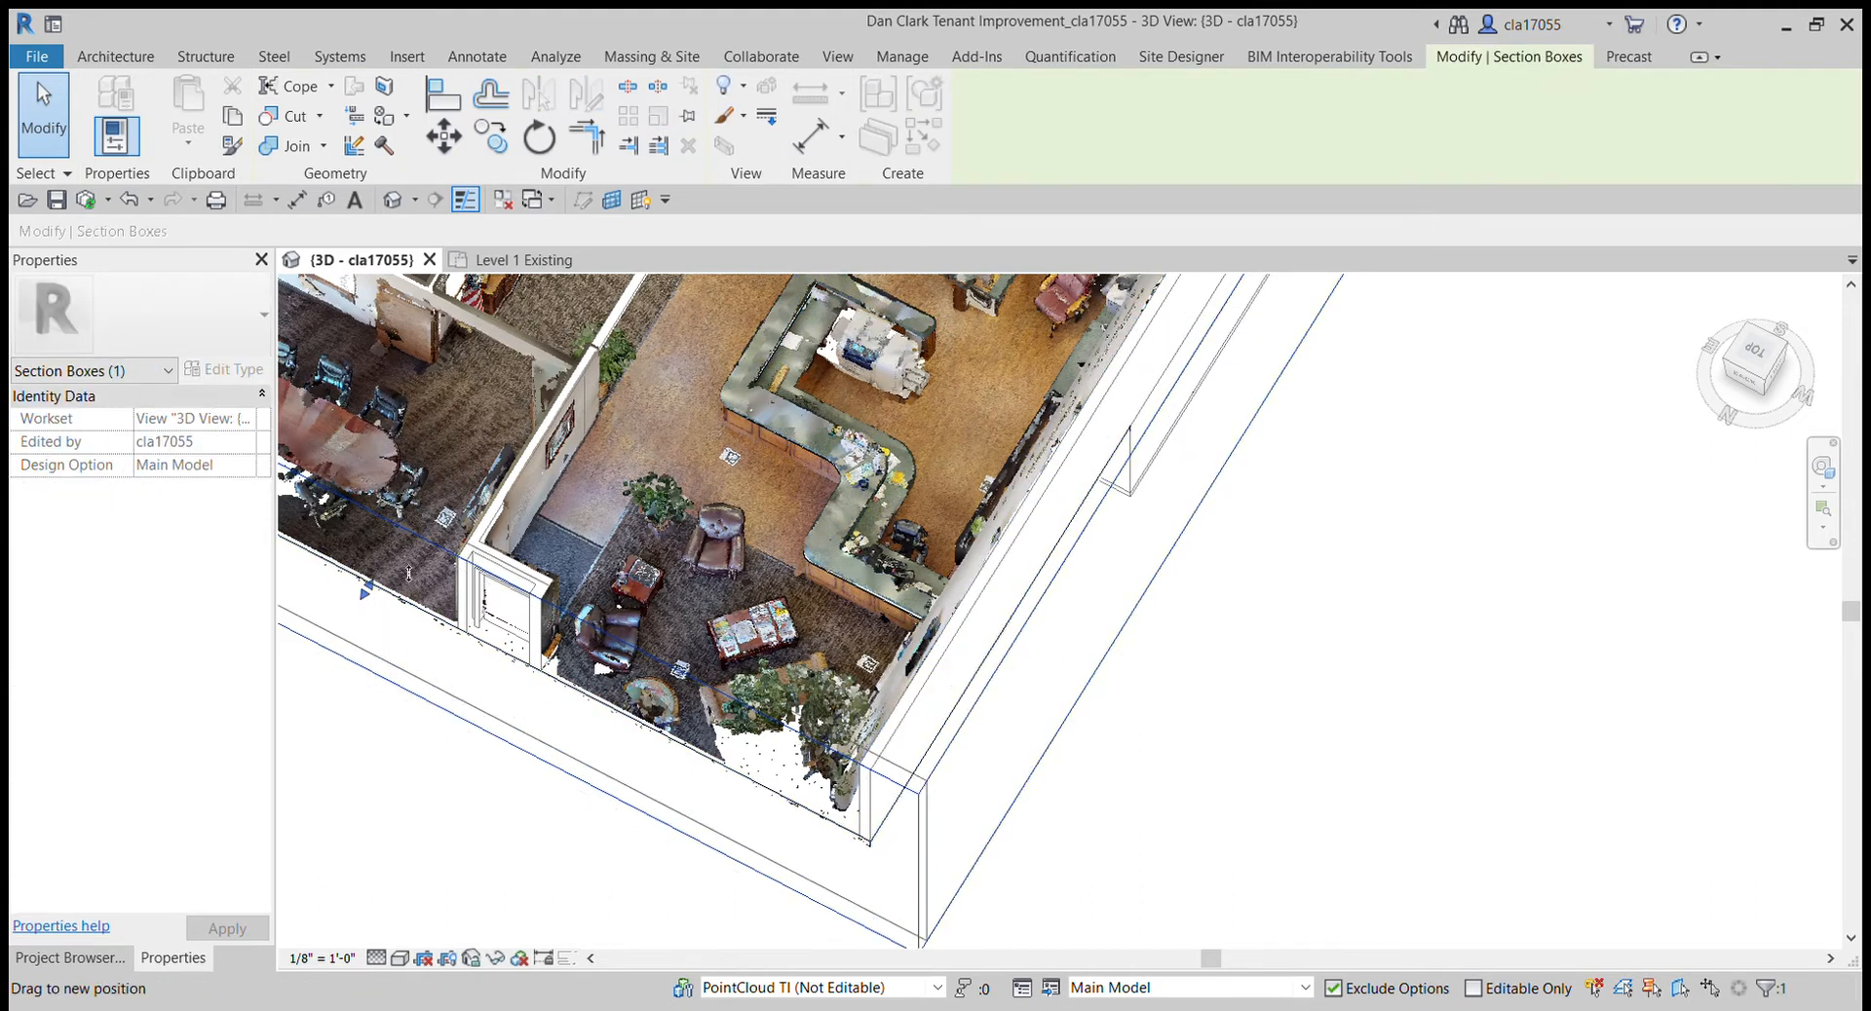
pyautogui.moveTo(524, 502); pyautogui.dragTo(559, 466)
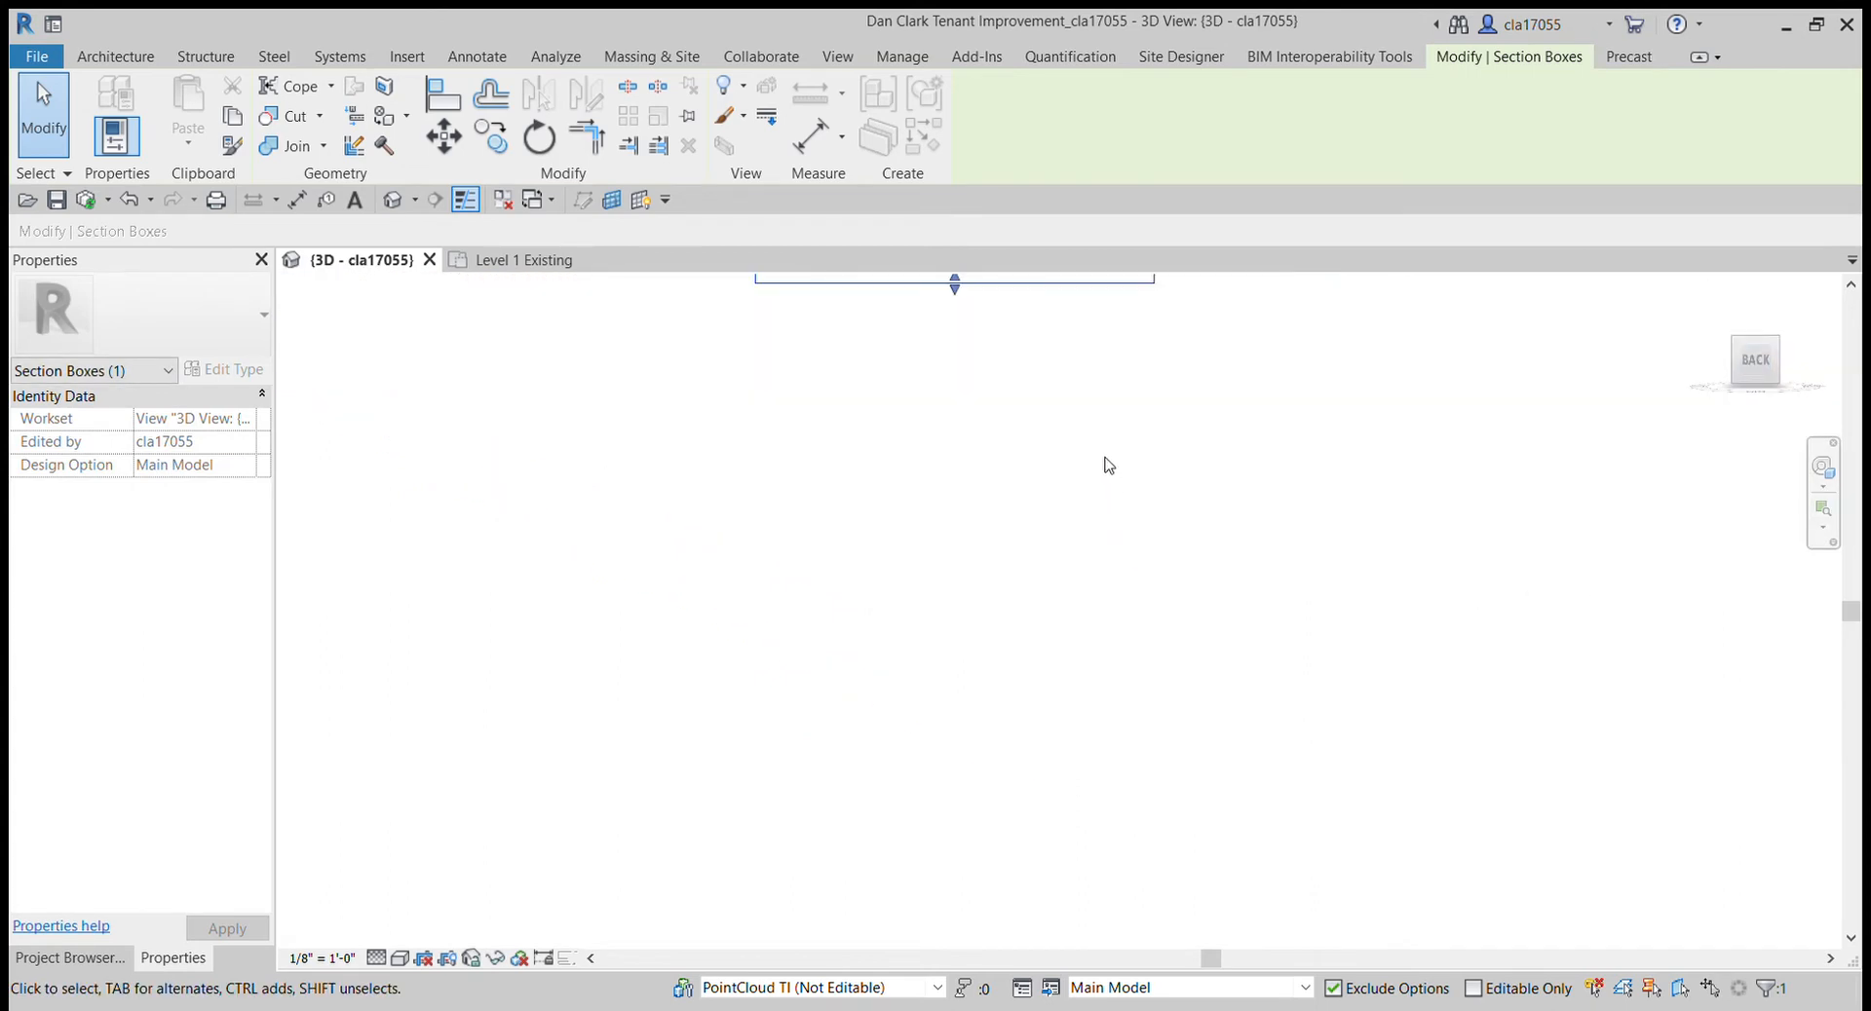
# - Examine the countertop's height against the scanned counter from the back elevation and from an angle
pyautogui.moveTo(1101, 458); pyautogui.dragTo(1209, 842, button='middle')
pyautogui.scroll(1, 1198, 587)
pyautogui.scroll(6, 1196, 587)
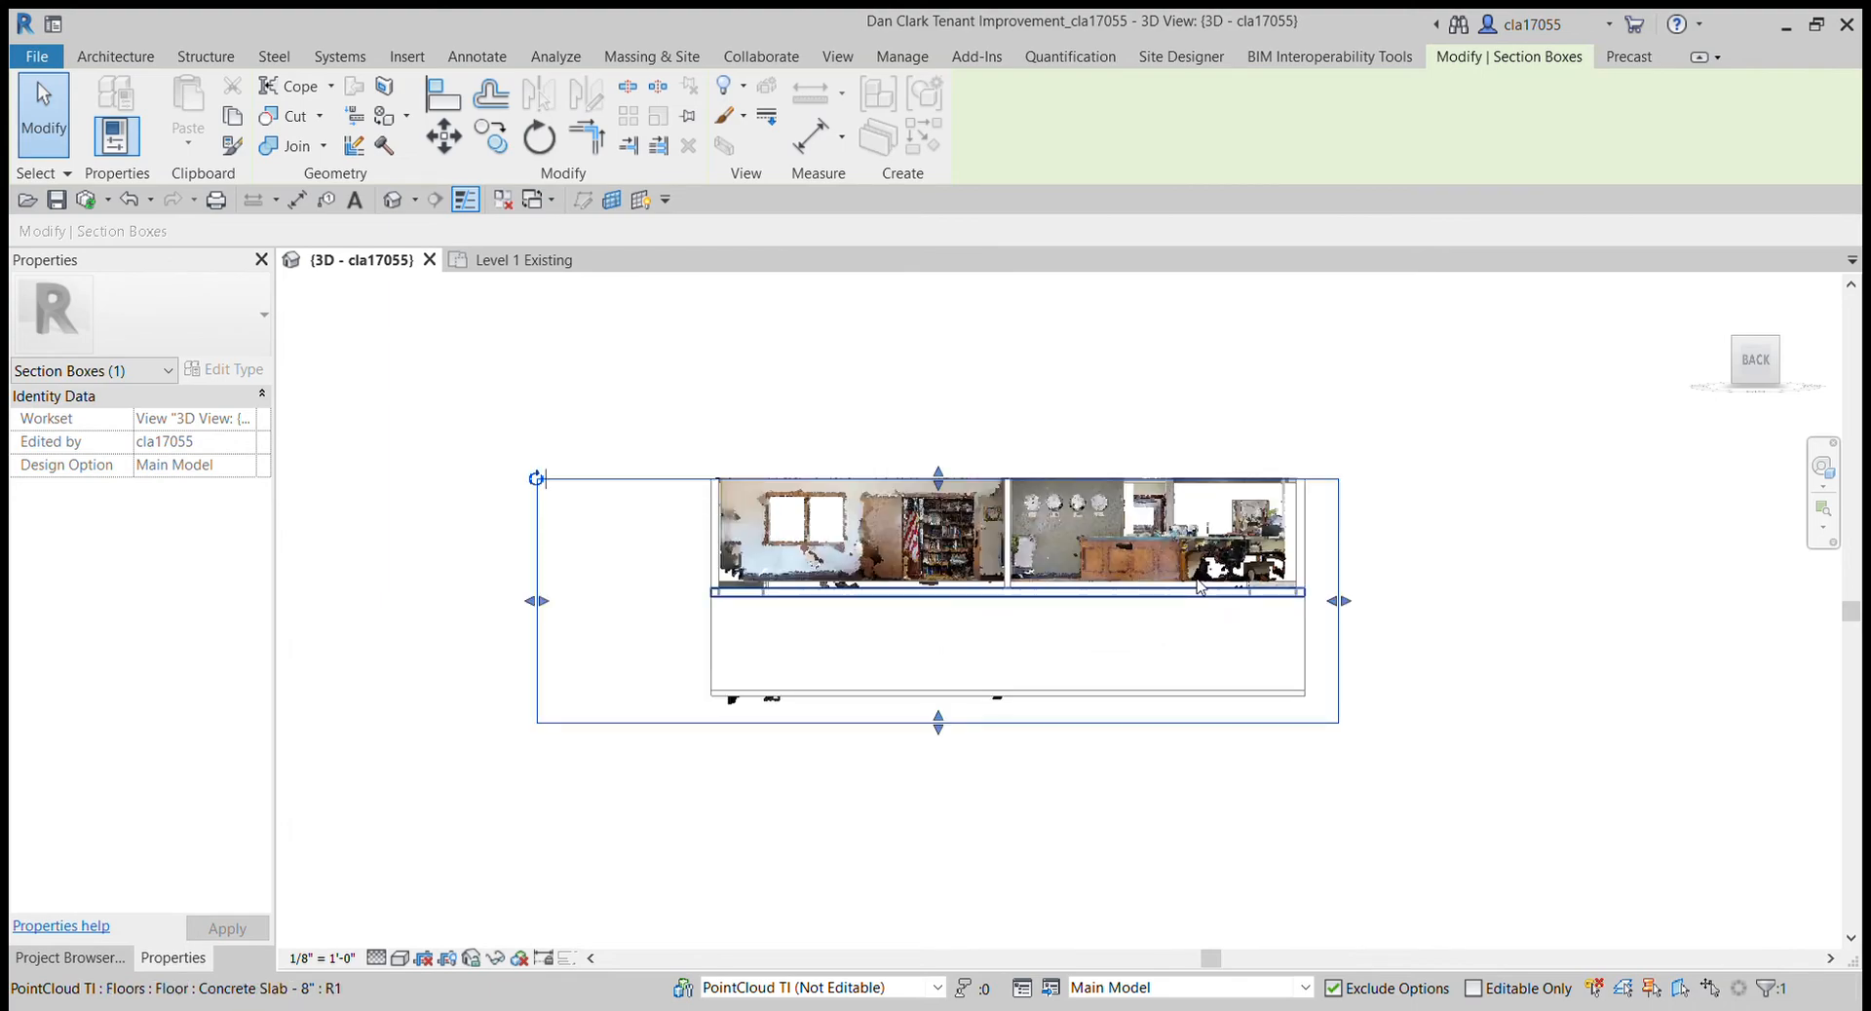
pyautogui.moveTo(1153, 537); pyautogui.dragTo(1074, 572, button='middle')
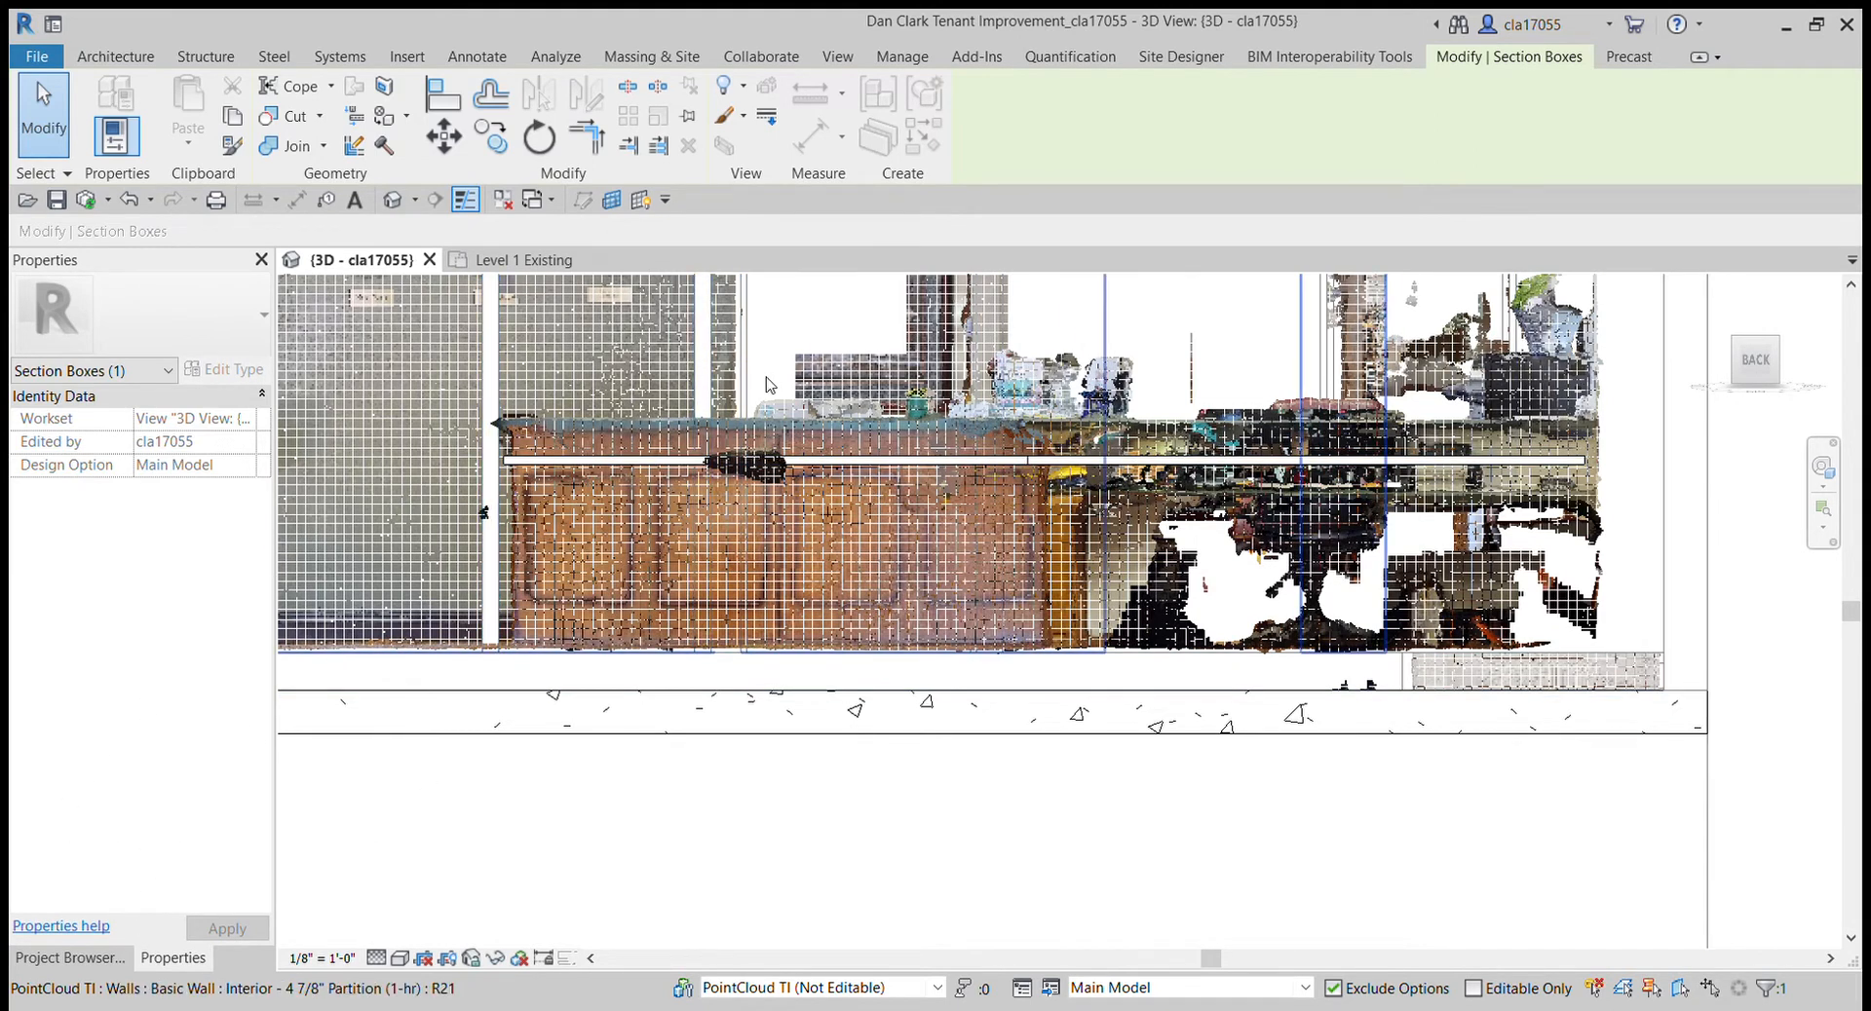
pyautogui.click(1001, 465)
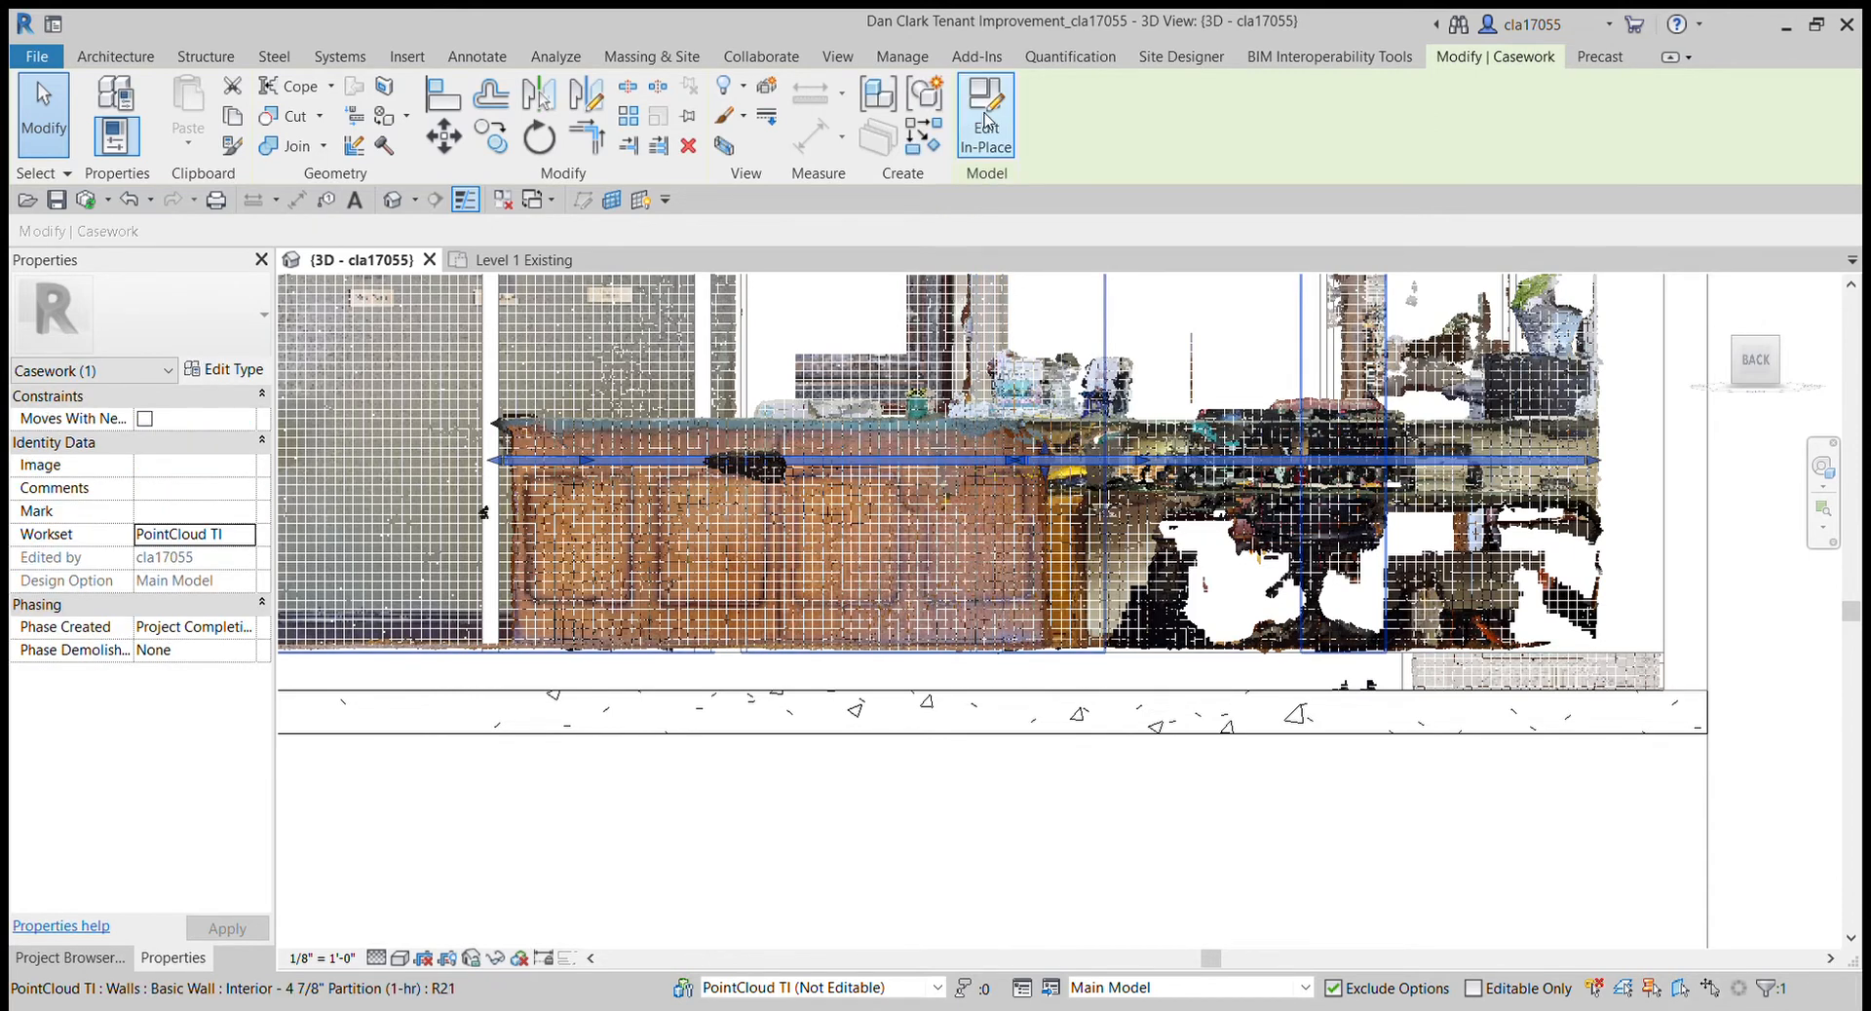
pyautogui.keyDown('shift'); pyautogui.moveTo(945, 461); pyautogui.dragTo(937, 628, button='middle'); pyautogui.keyUp('shift')
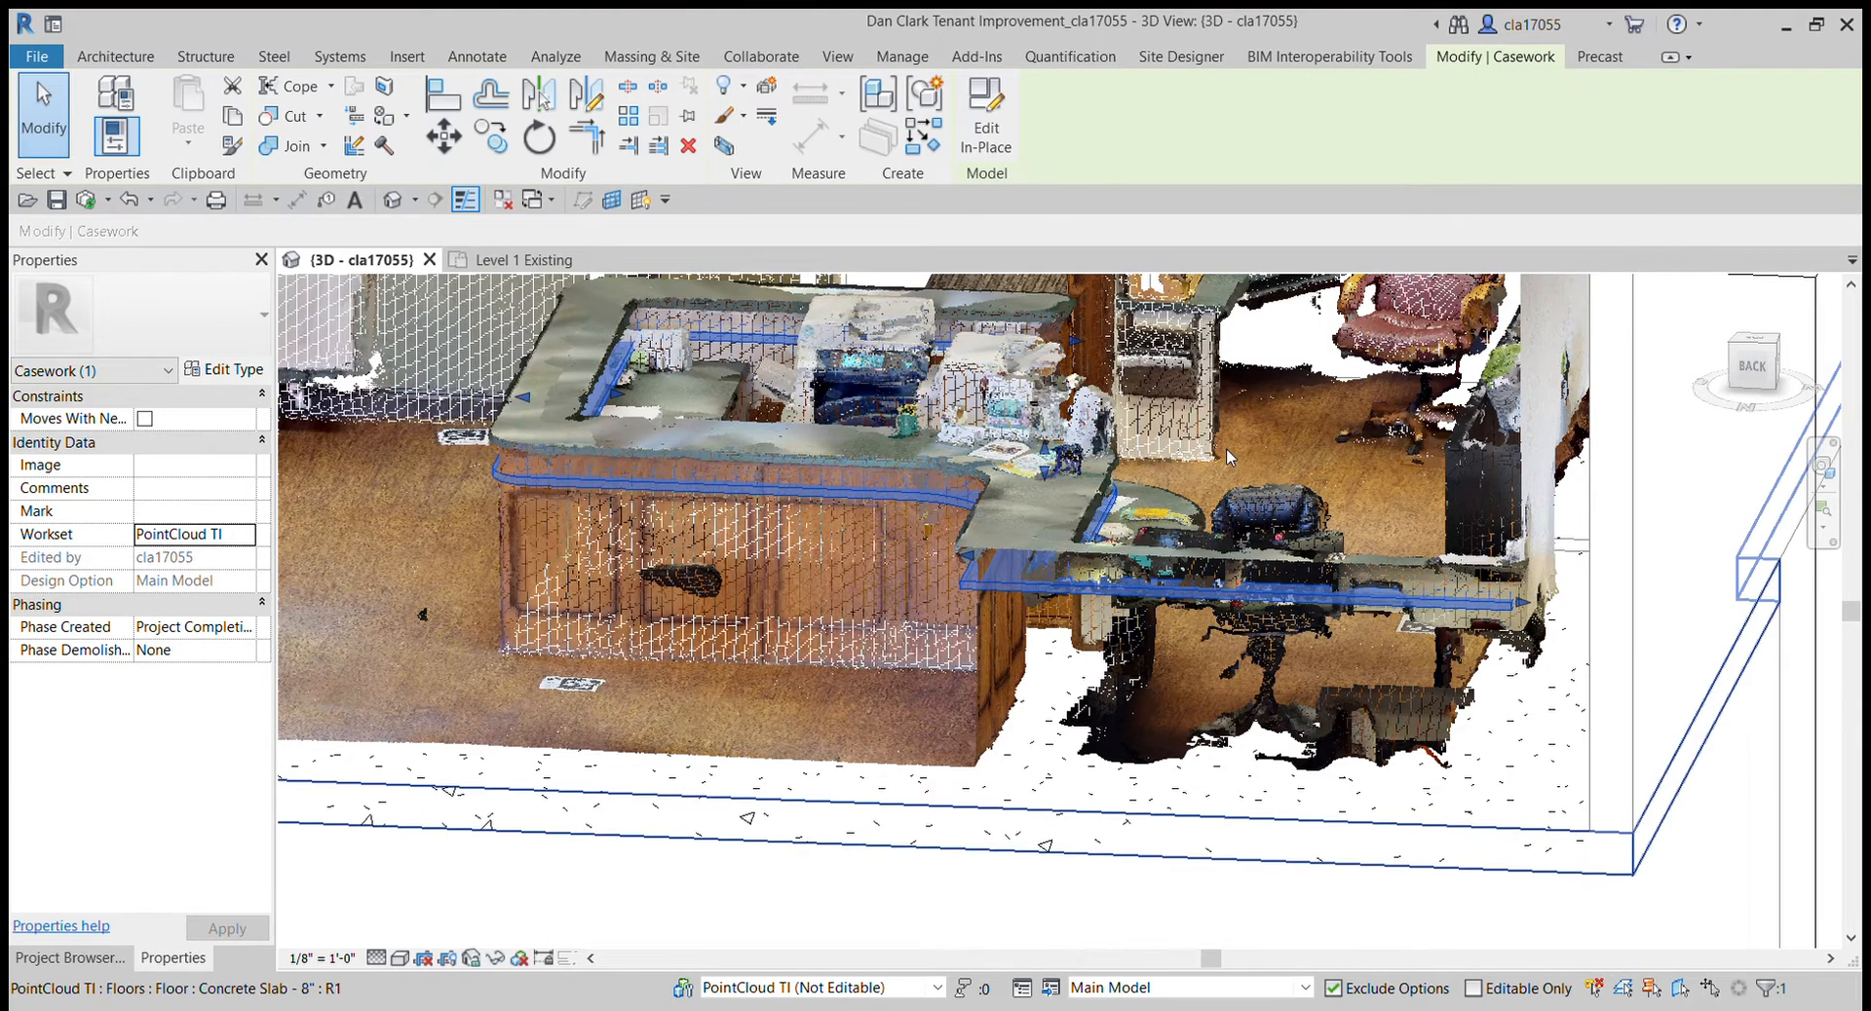
# - Hide the point cloud and examine the modelled front desk countertop from several angles
pyautogui.press('Escape')
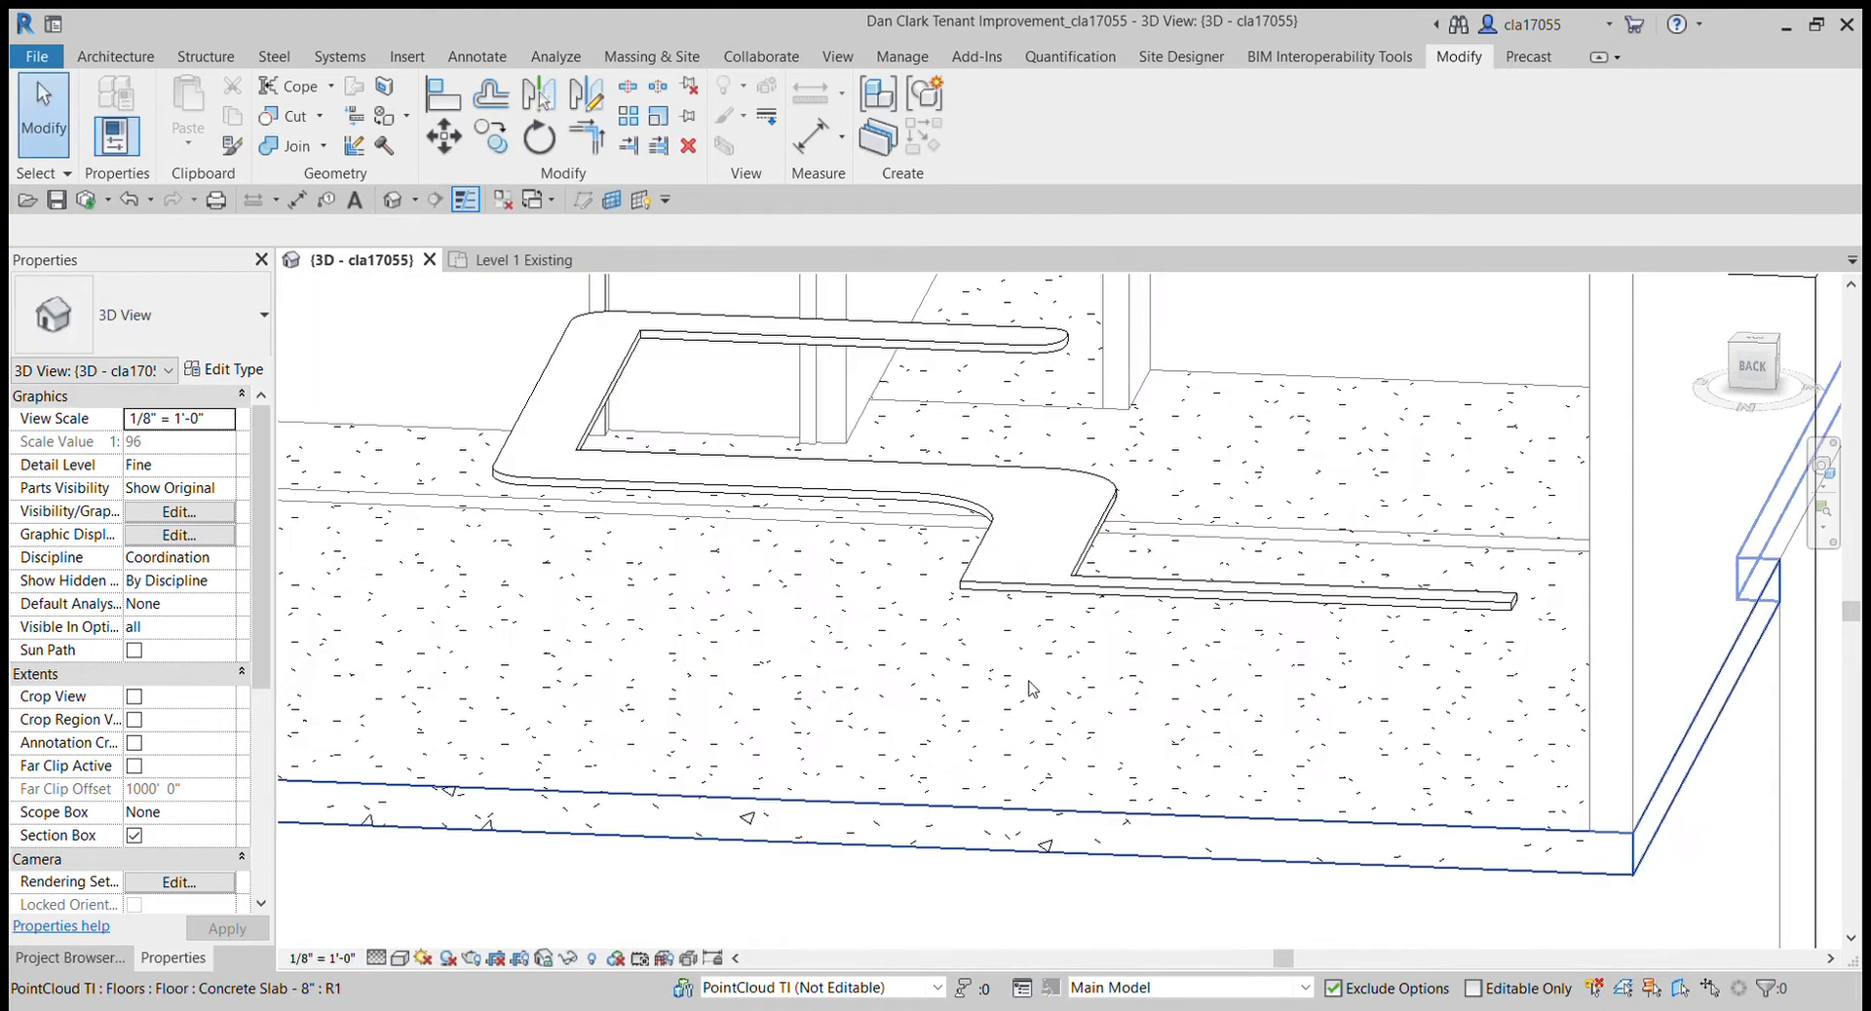
pyautogui.keyDown('shift'); pyautogui.moveTo(1030, 685); pyautogui.dragTo(1036, 576, button='middle'); pyautogui.keyUp('shift')
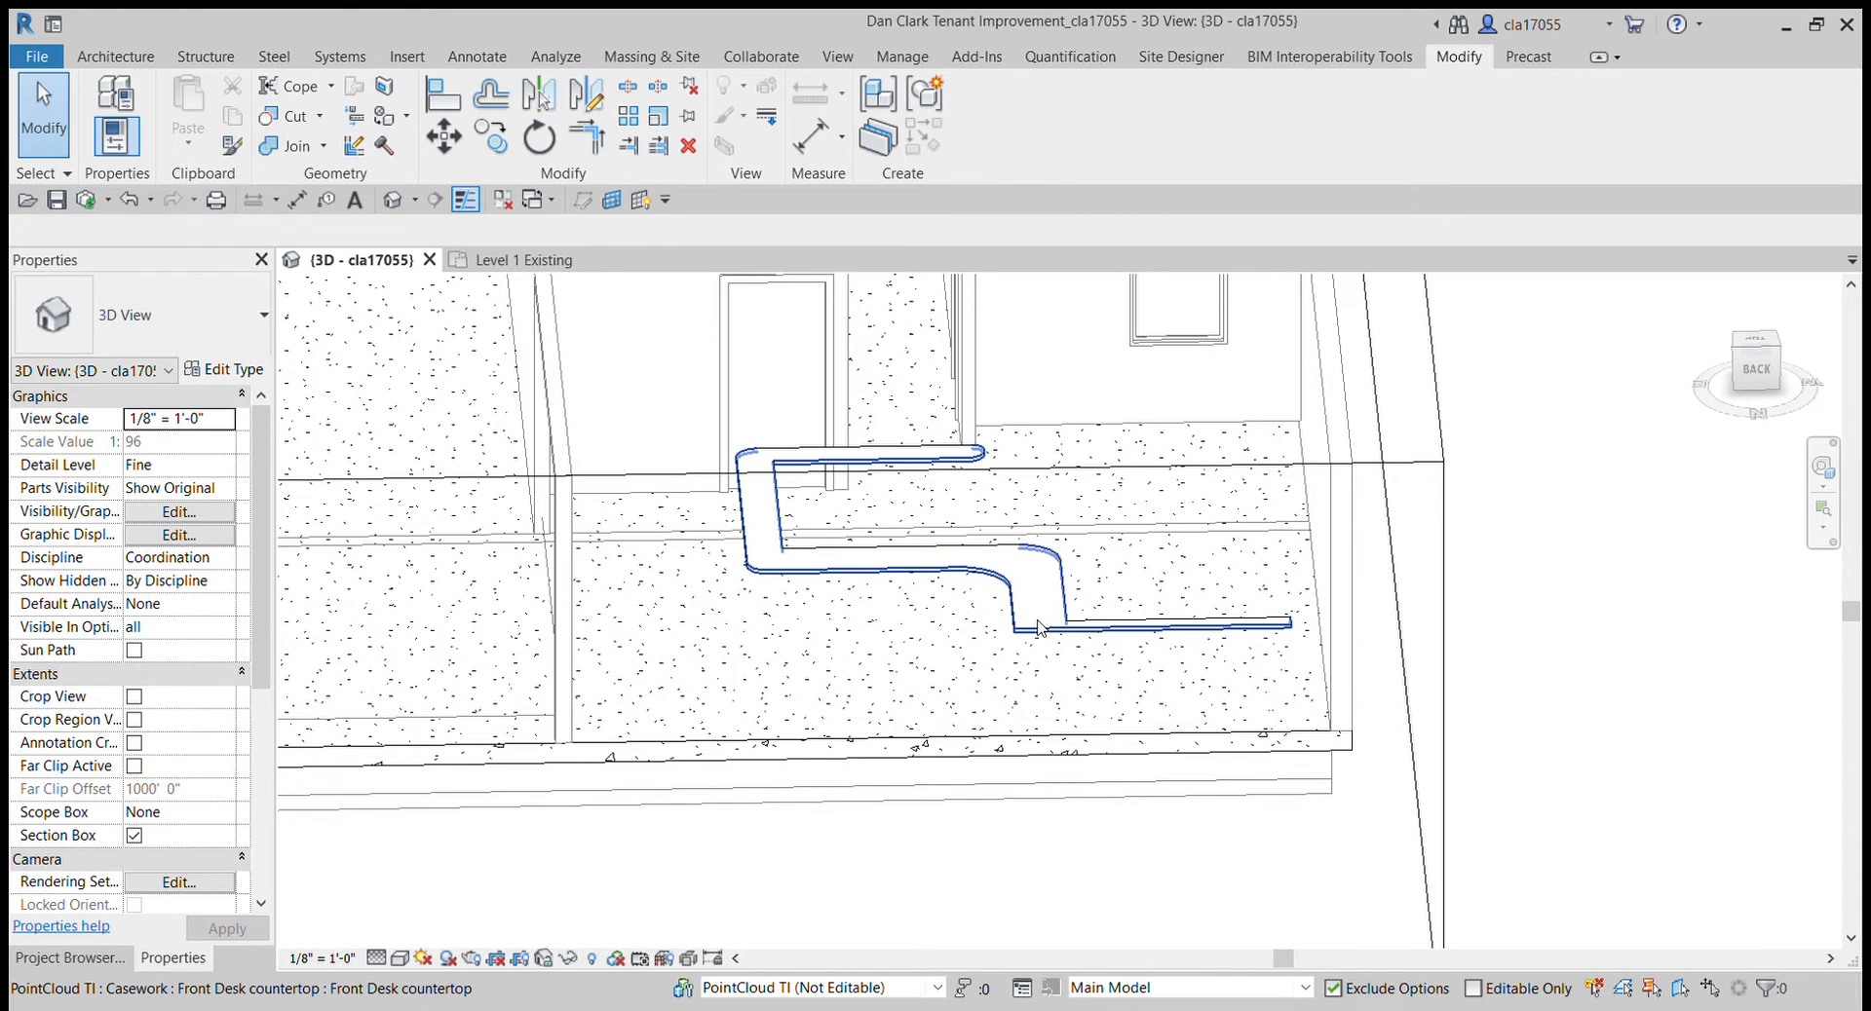
pyautogui.keyDown('shift'); pyautogui.moveTo(1034, 623); pyautogui.dragTo(1089, 611, button='middle'); pyautogui.keyUp('shift')
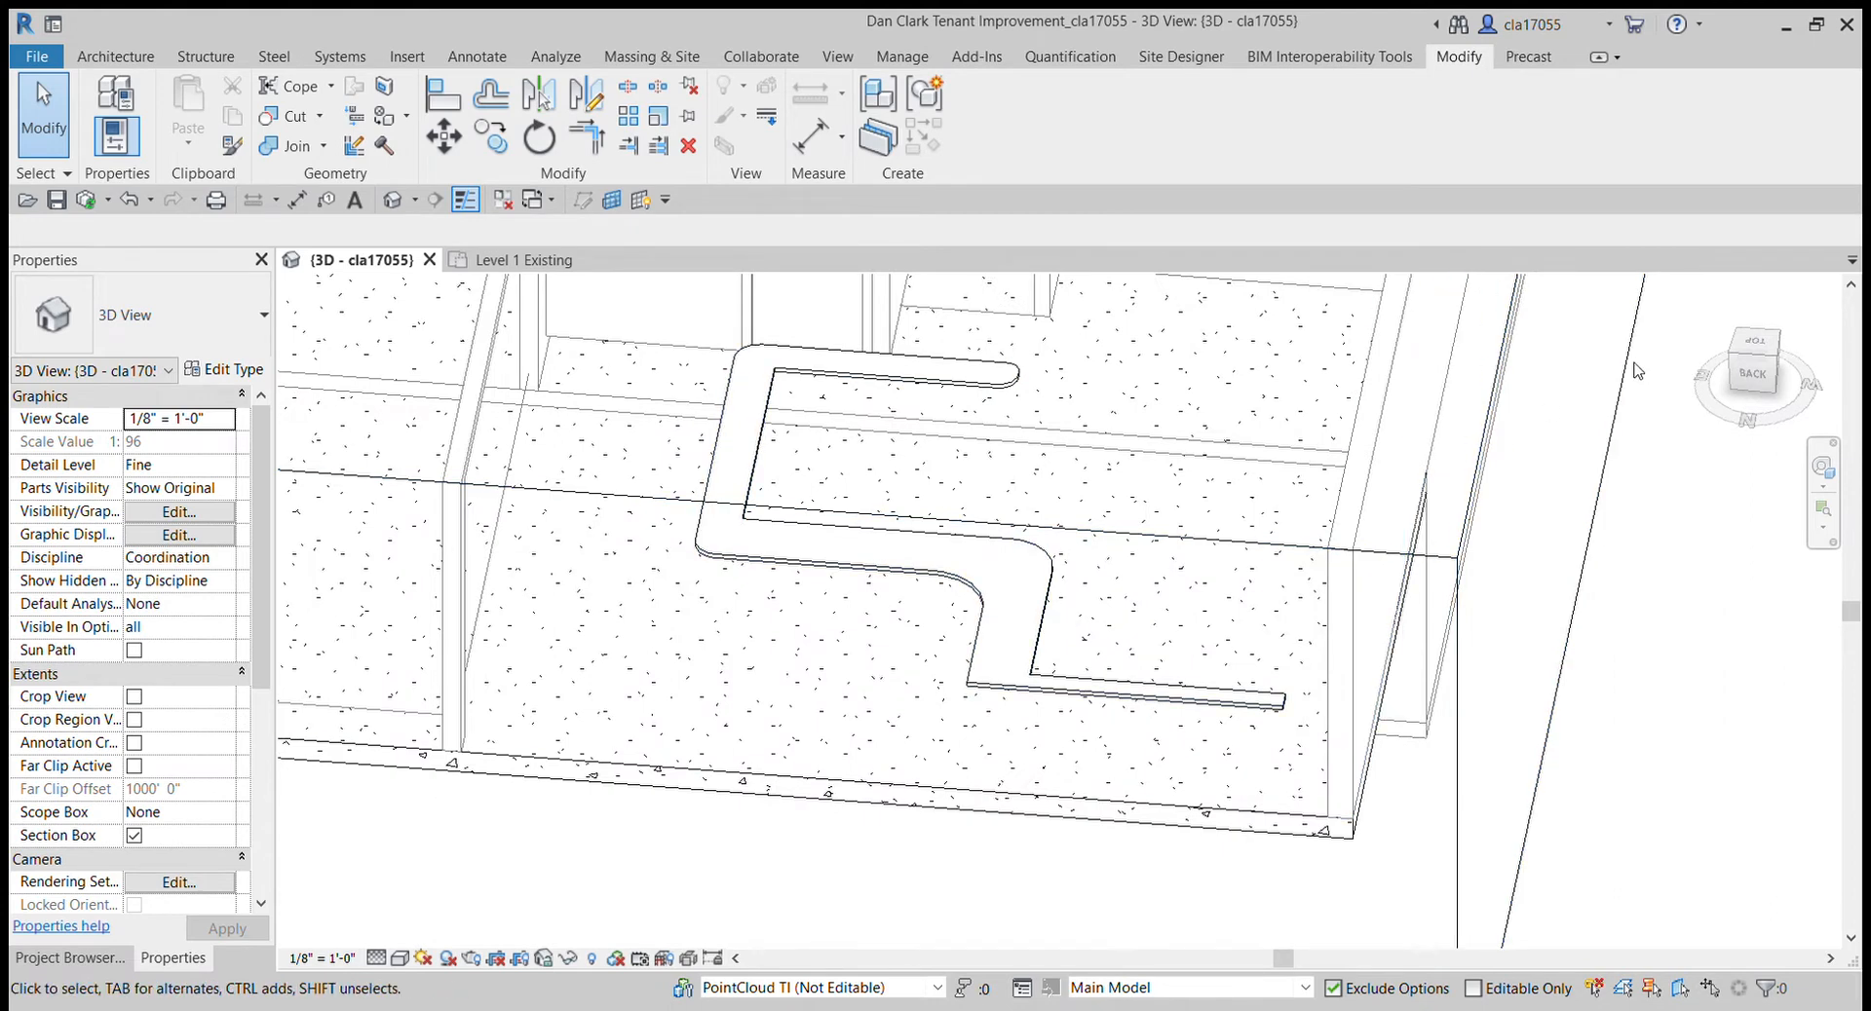